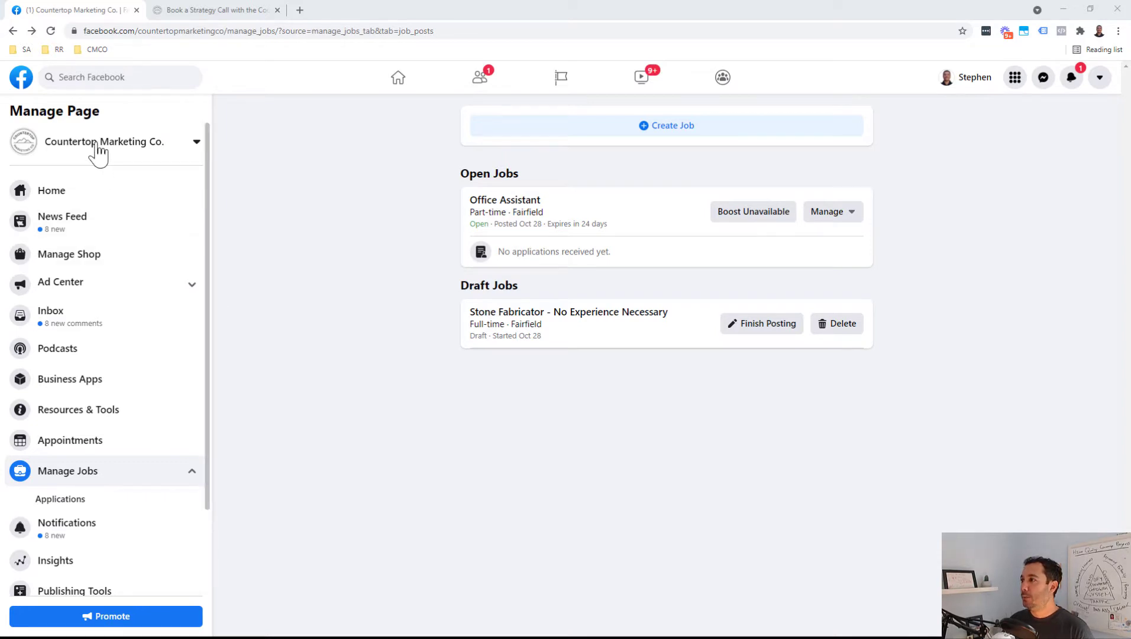
Step: Look at the Countertop Marketing Co. page's other actions, then open its Jobs section
click(63, 200)
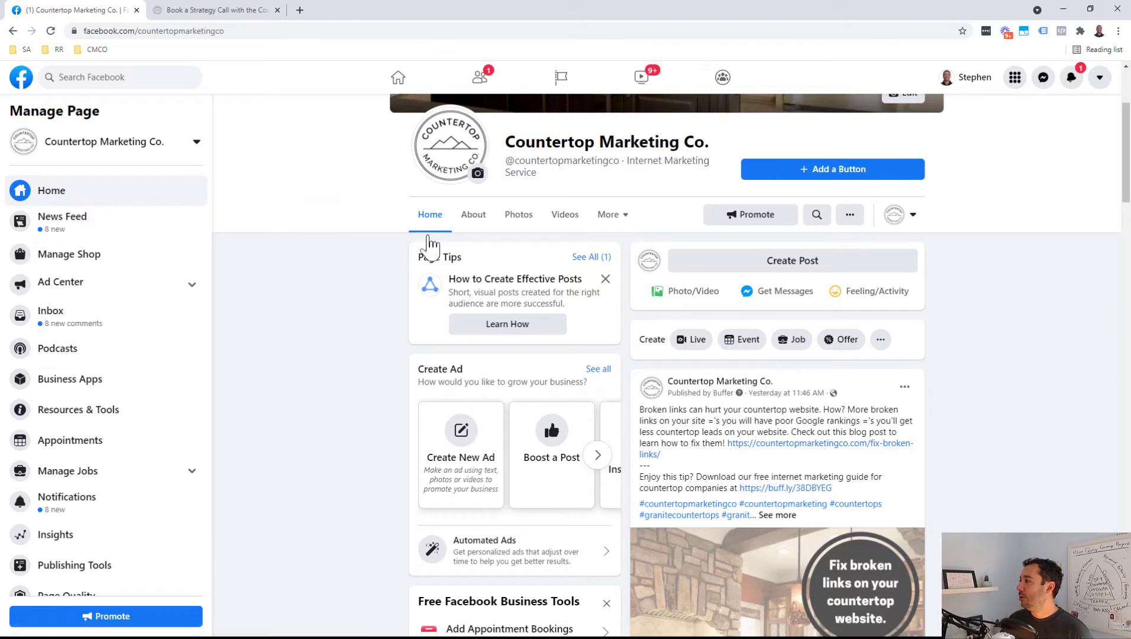
click(853, 215)
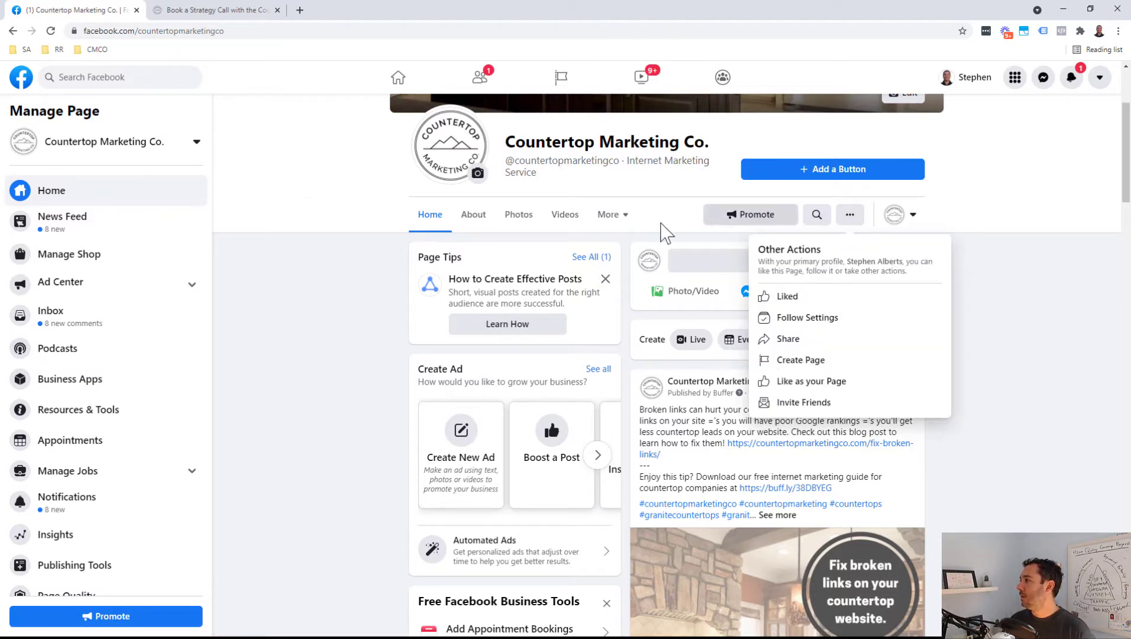
click(614, 221)
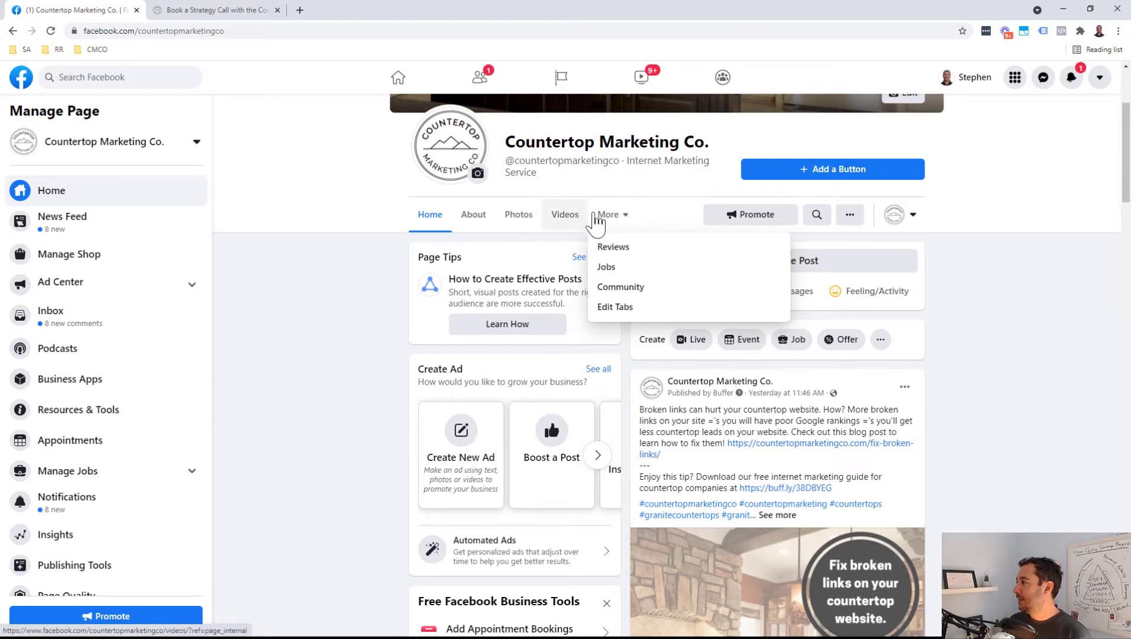
click(621, 267)
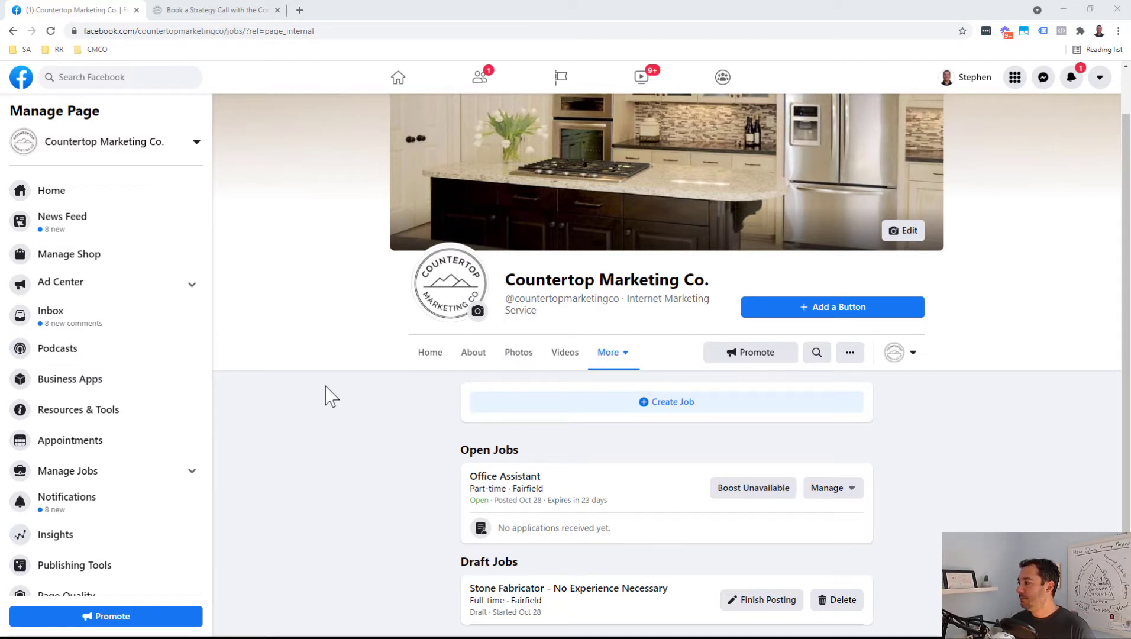
Step: Return to the page's home view and start creating a job post
click(68, 199)
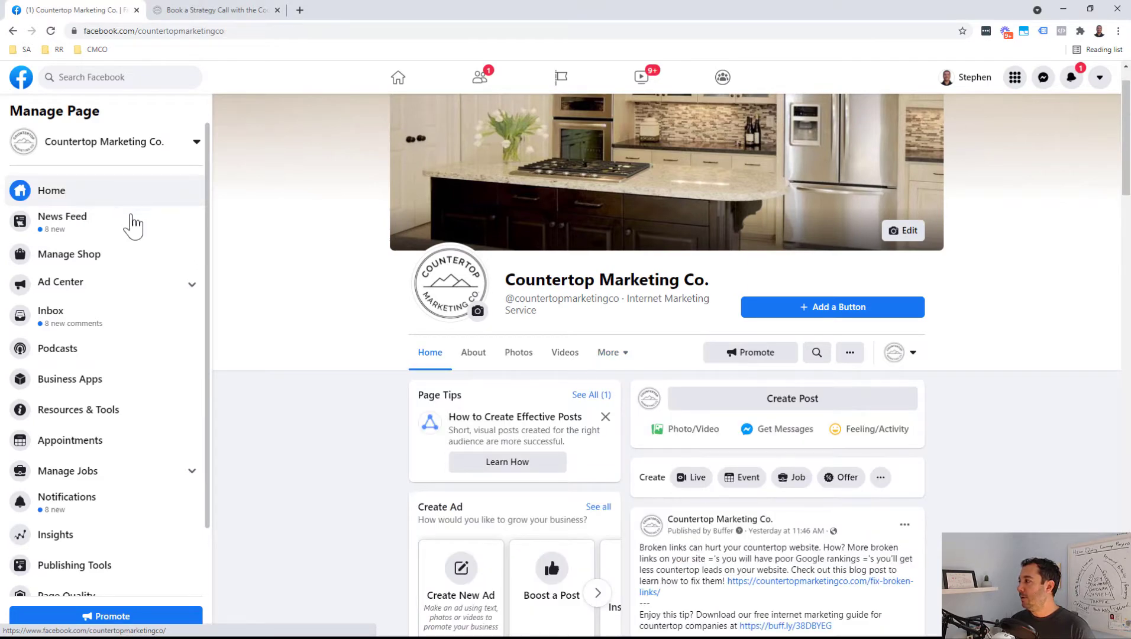
scroll(722, 469, down, 2)
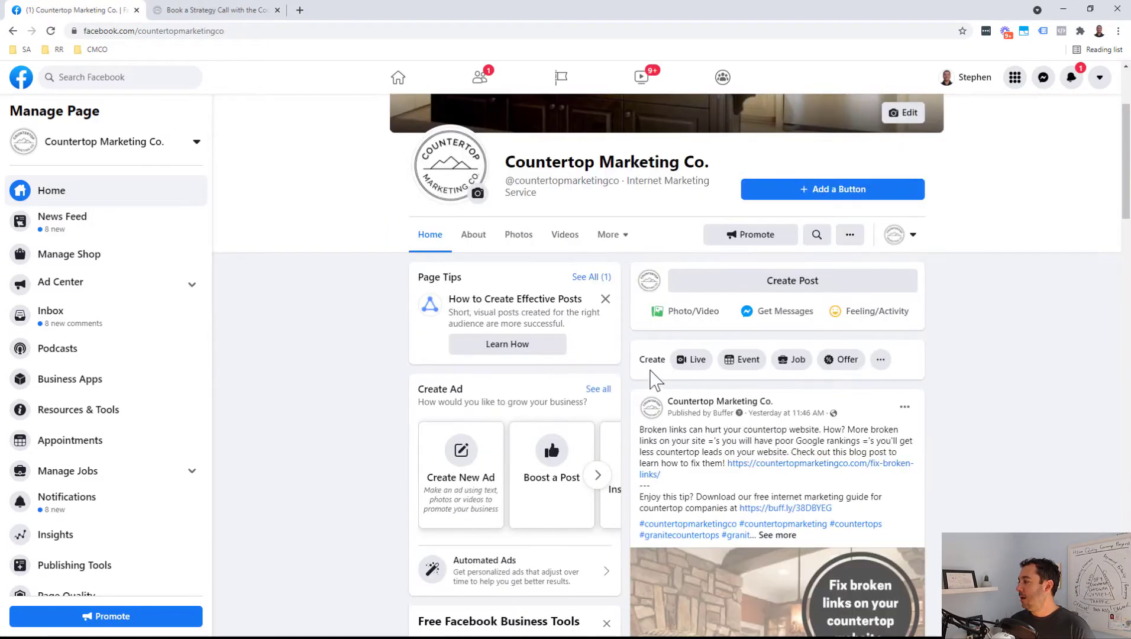
click(793, 367)
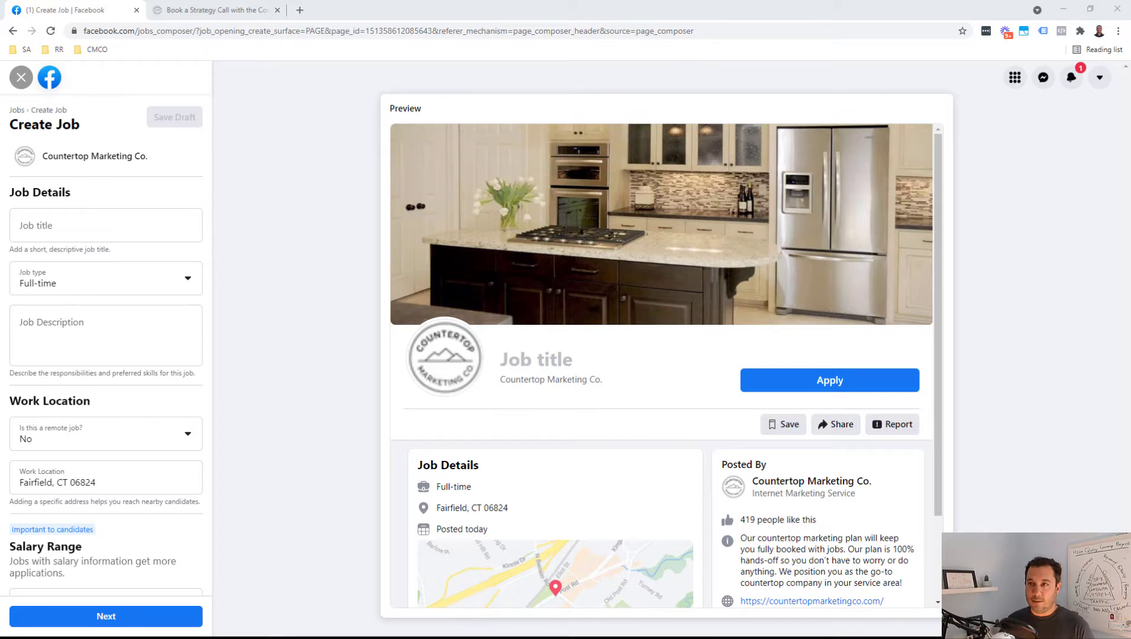
Step: Enter "Stone Fabricator - No Experience Necessary" as the job title and copy the title text
click(117, 225)
text(Stone Fabricator - No Experience Necessary)
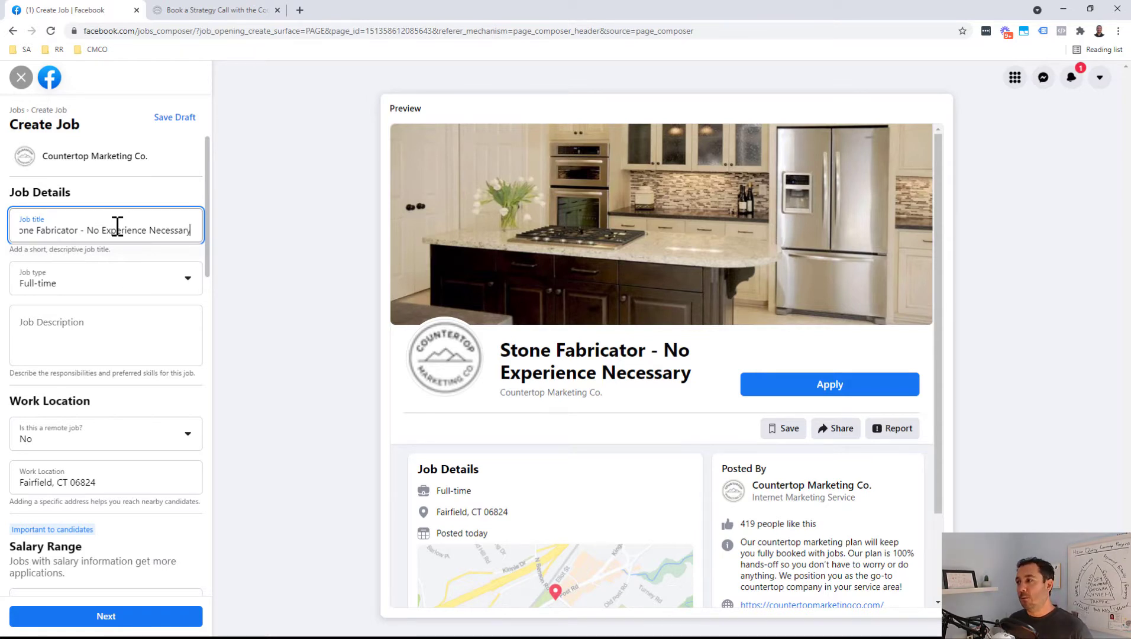
drag(92, 230, 65, 230)
click(73, 231)
triple_click(92, 231)
key(ctrl+c)
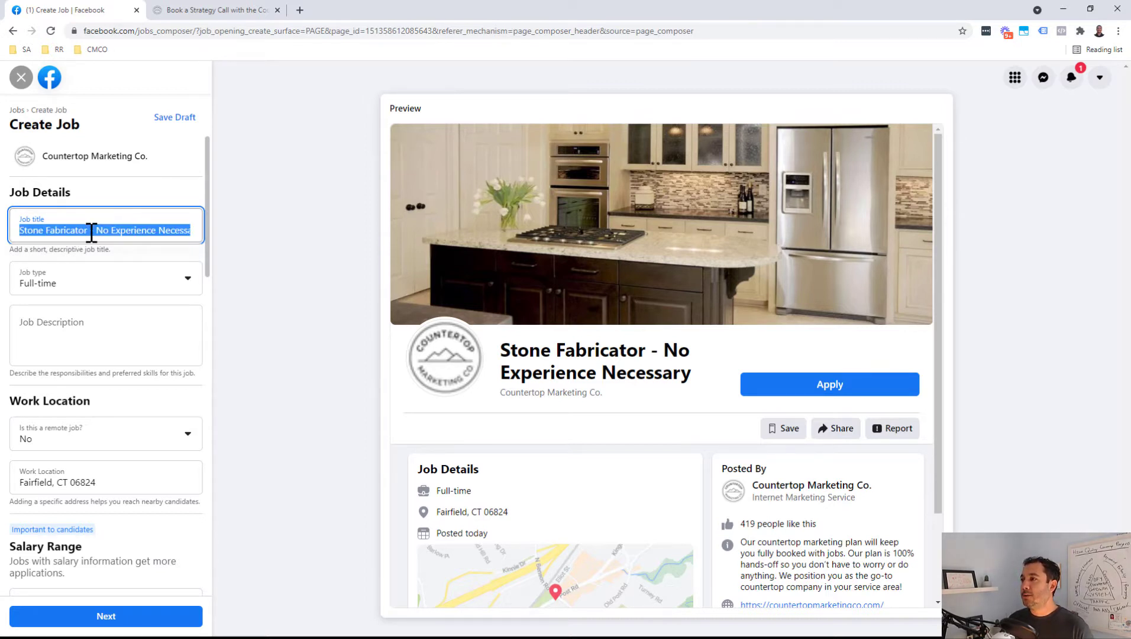
Step: Replace the job title with the suggested title "Lead Installer", searching with "lead ins"
key(BackSpace)
text(lead ins)
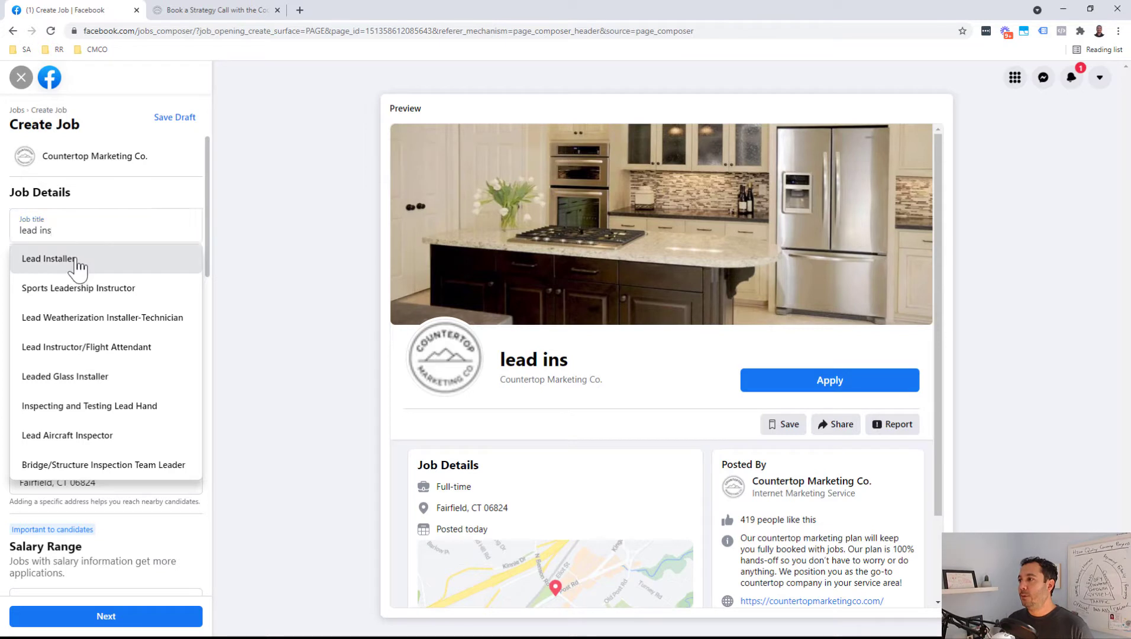
click(78, 262)
click(96, 230)
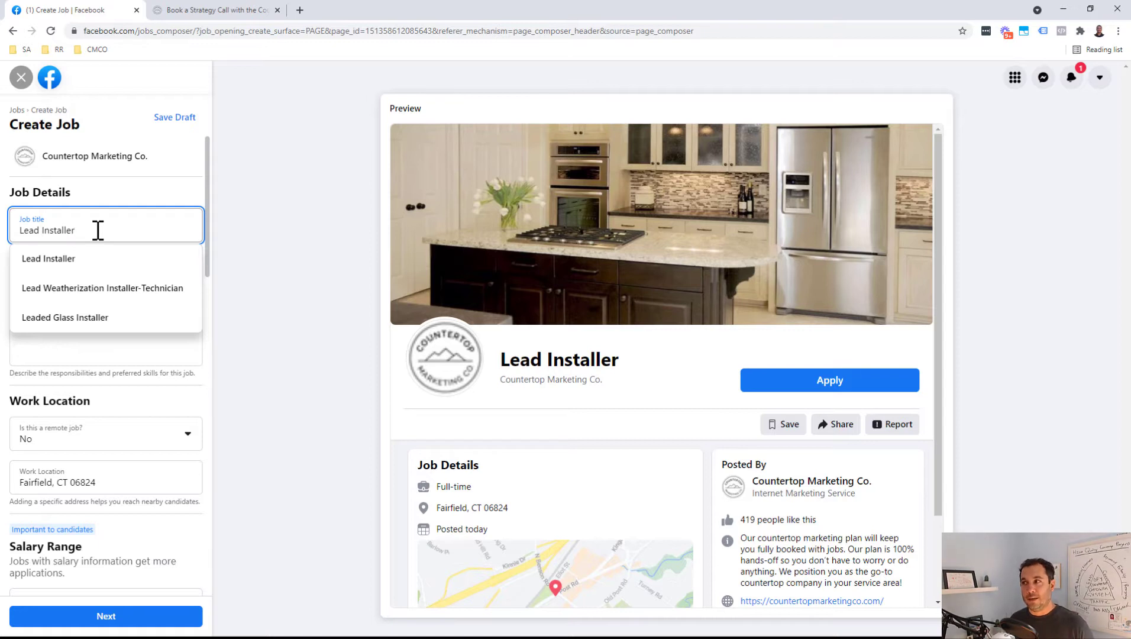
click(70, 260)
click(89, 234)
Step: Look up job title suggestions for "ass" and clear the job title
drag(92, 232, 14, 235)
text(ass)
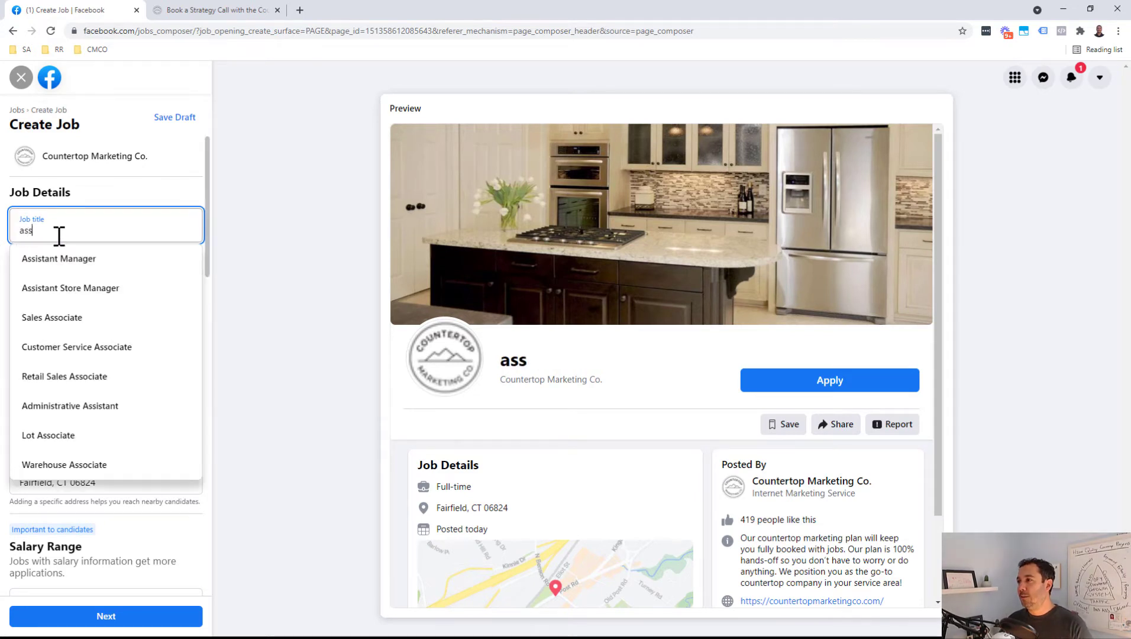
drag(34, 230, 10, 231)
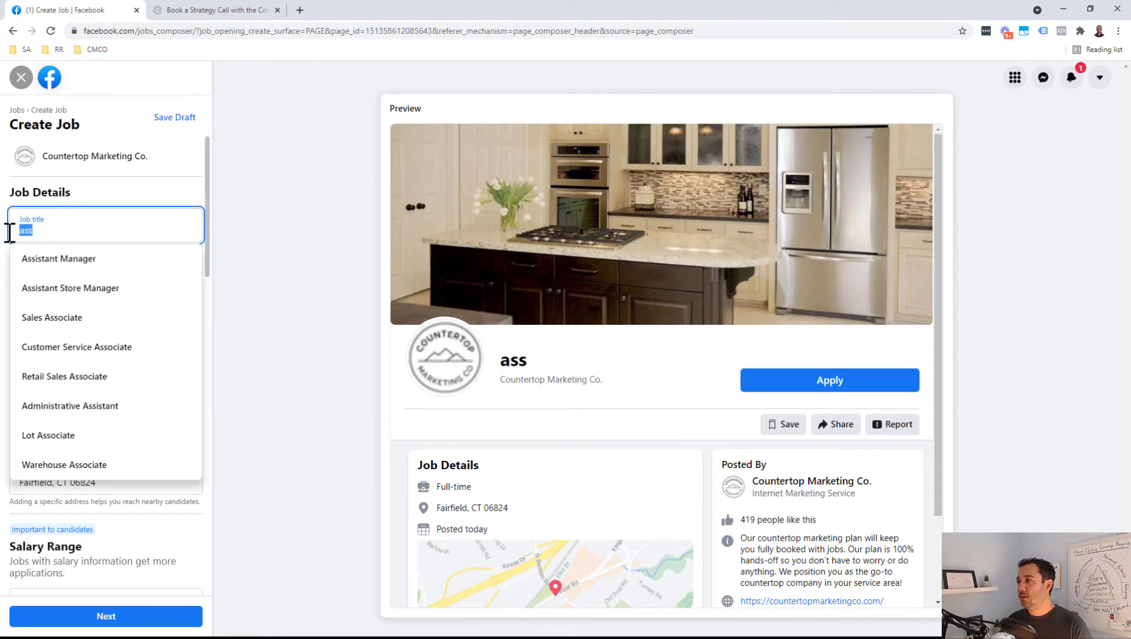
key(BackSpace)
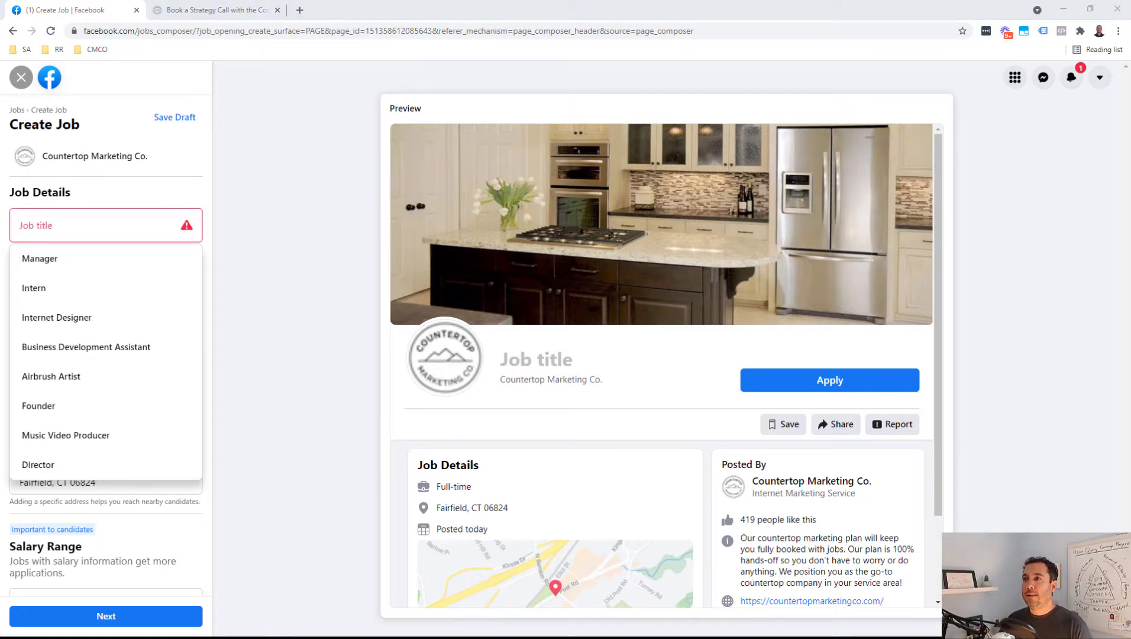
Step: Paste "Stone Fabricator - No Experience Necessary" back as the job title and keep the job type Full-time
click(106, 227)
key(ctrl+v)
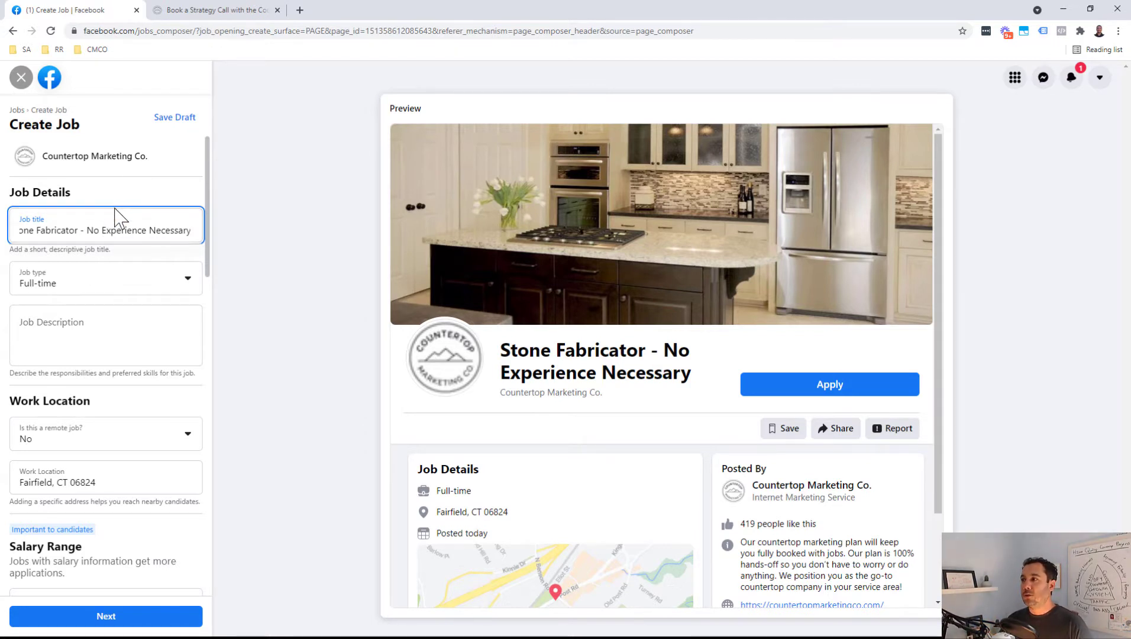
scroll(114, 217, down, 2)
click(97, 172)
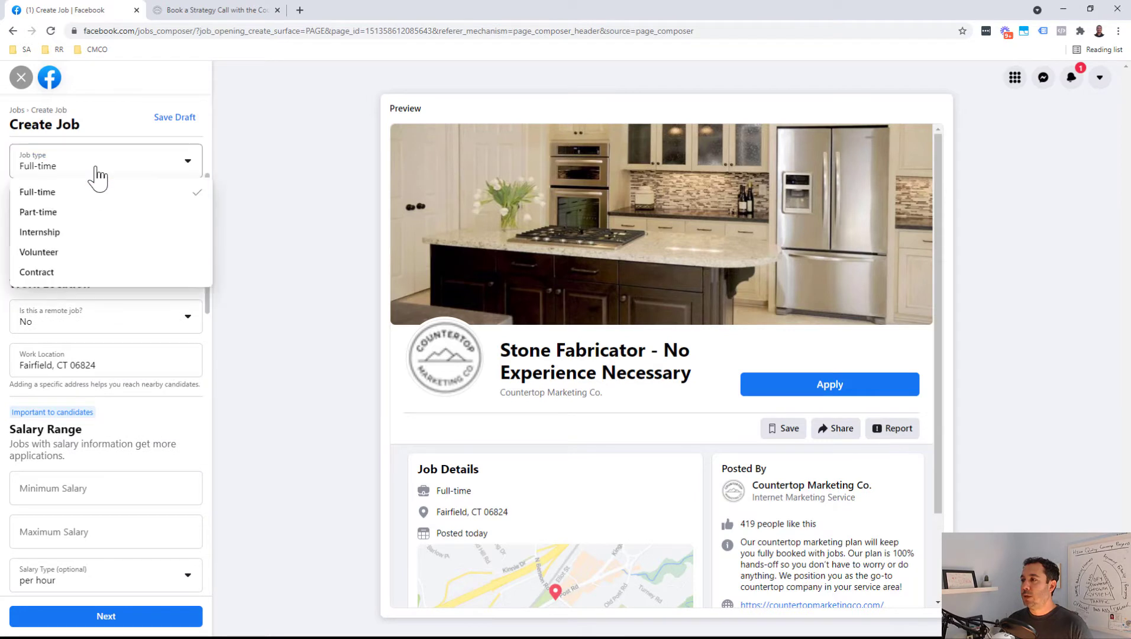
click(100, 175)
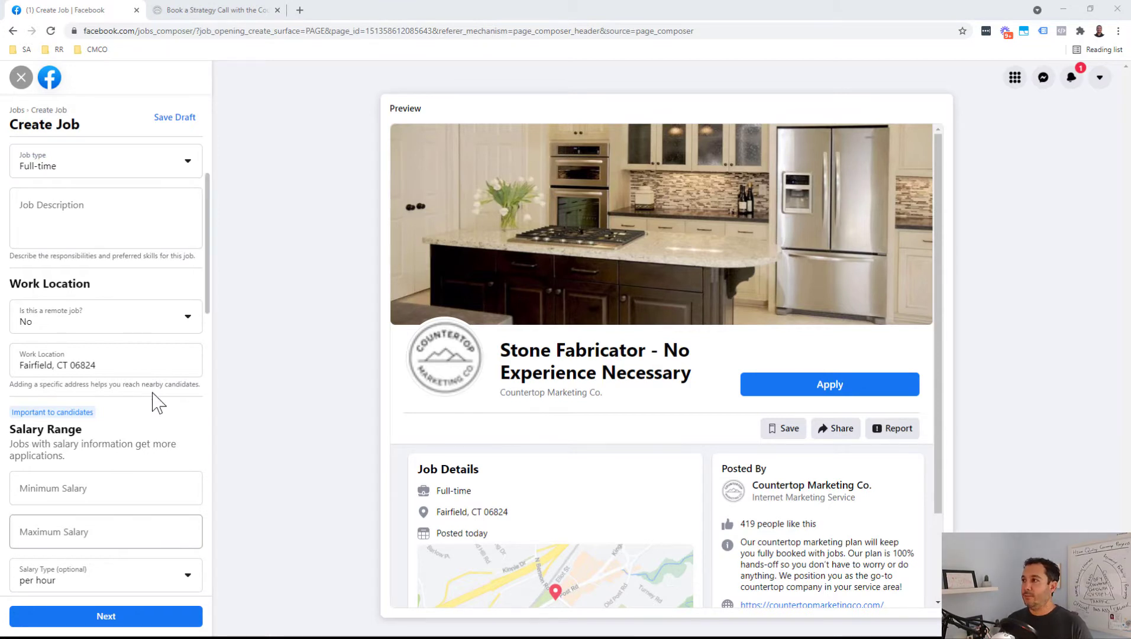
Step: Paste the prepared countertop installer text as the job description and correct the misspelled "coutnertops" to "countertops"
click(120, 227)
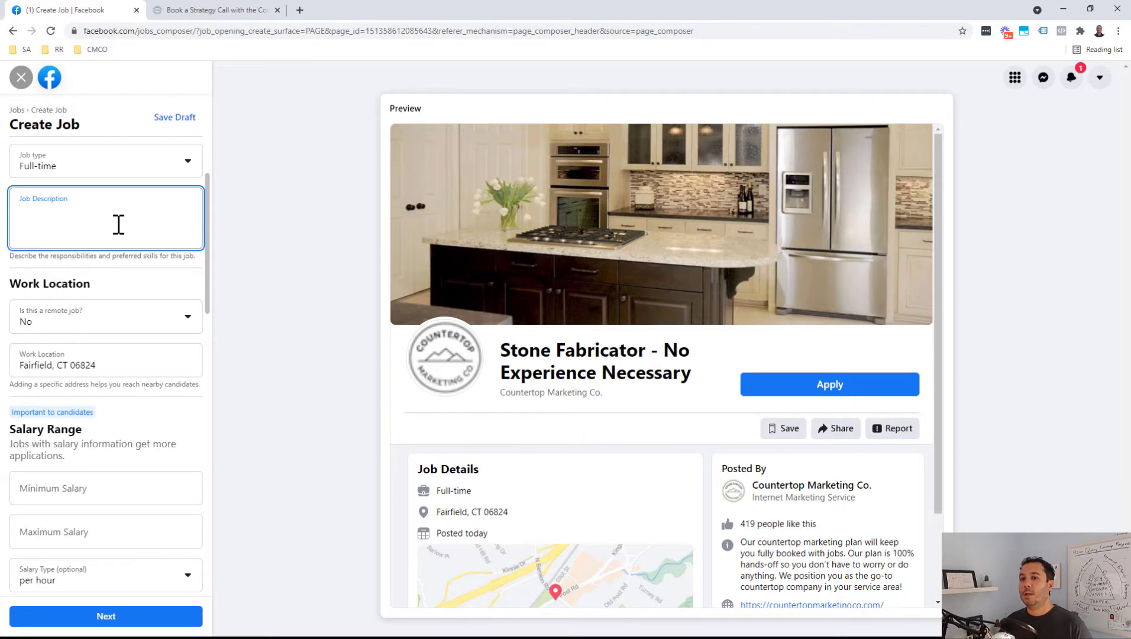
key(ctrl+v)
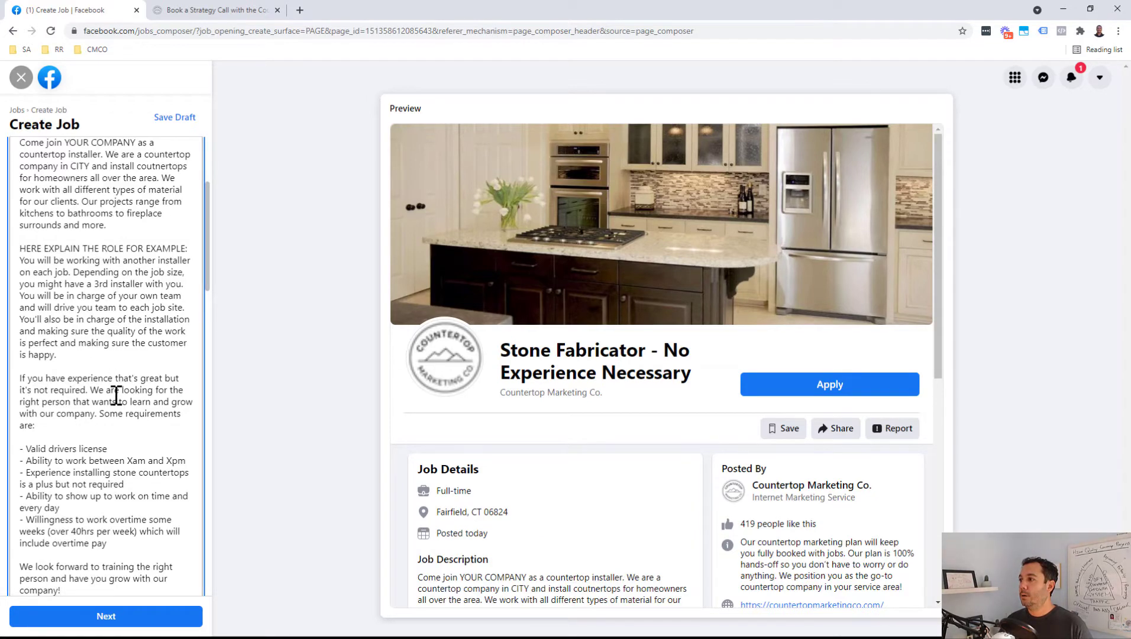
scroll(116, 391, down, 3)
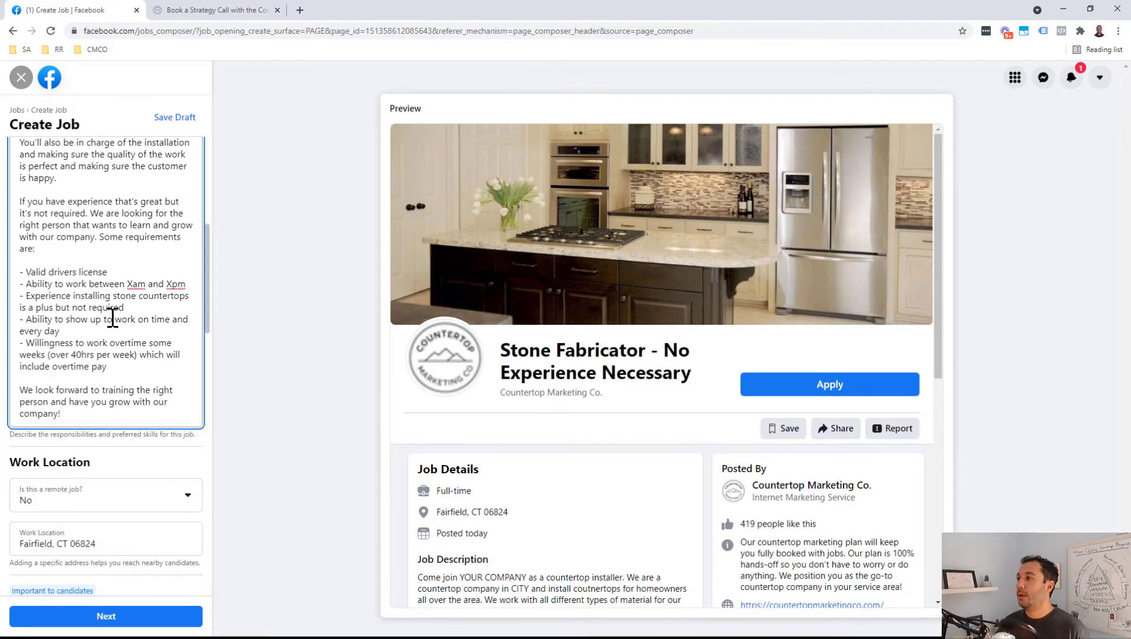
scroll(144, 319, up, 4)
scroll(88, 303, up, 2)
scroll(89, 302, down, 3)
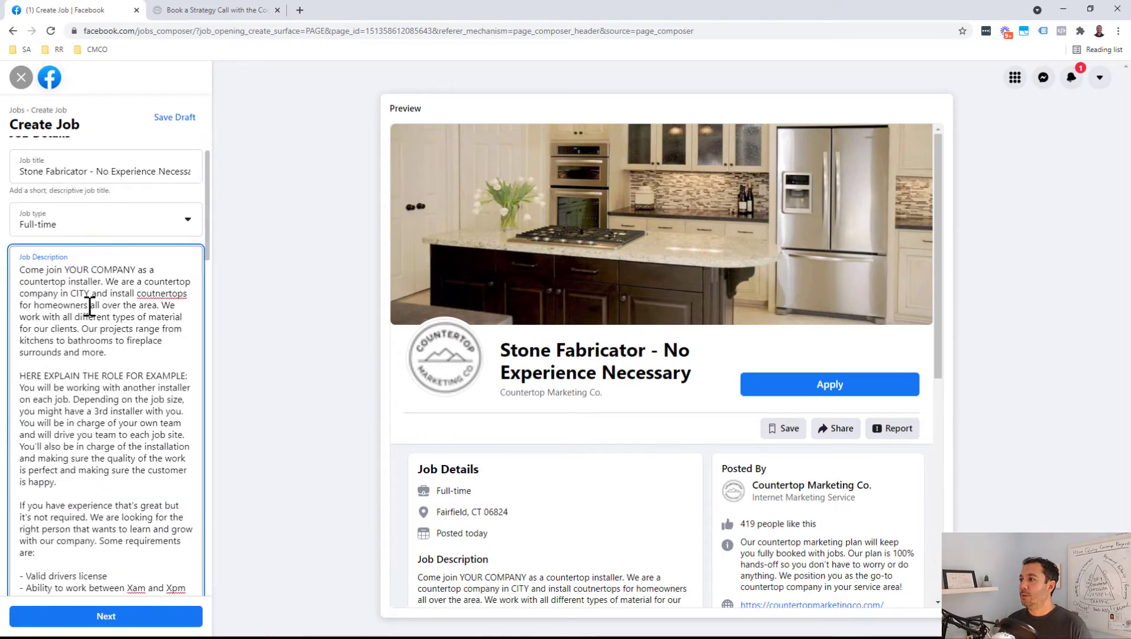
scroll(89, 303, up, 2)
scroll(89, 303, down, 1)
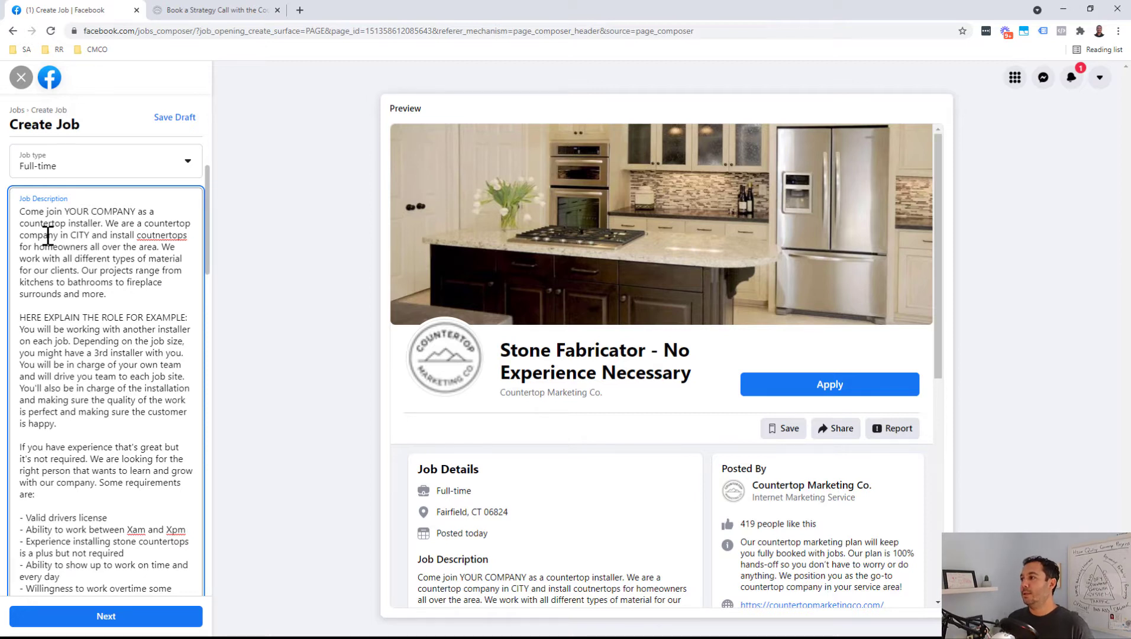
right_click(143, 233)
click(168, 237)
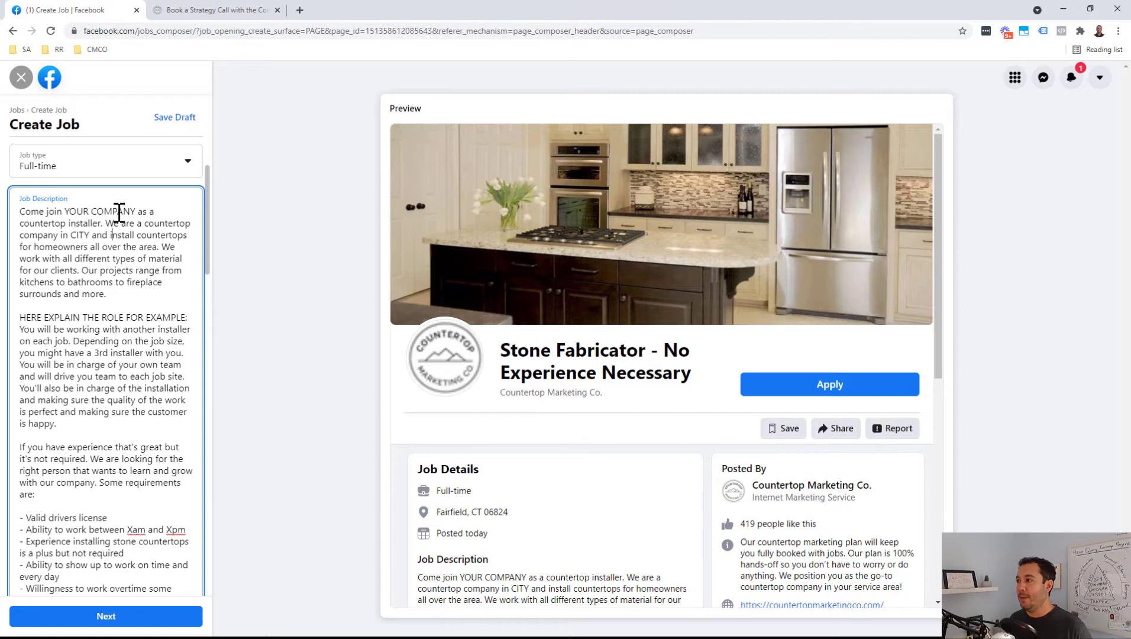
Step: Review the job description's company introduction, role explanation, experience paragraph and list of requirements
click(84, 235)
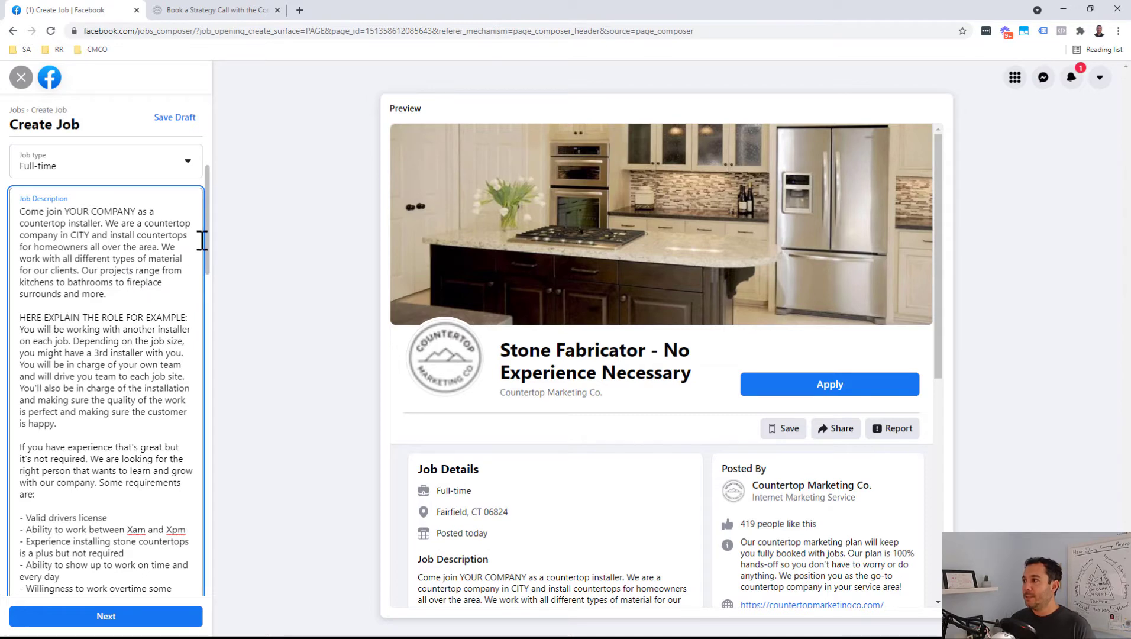
scroll(126, 272, down, 1)
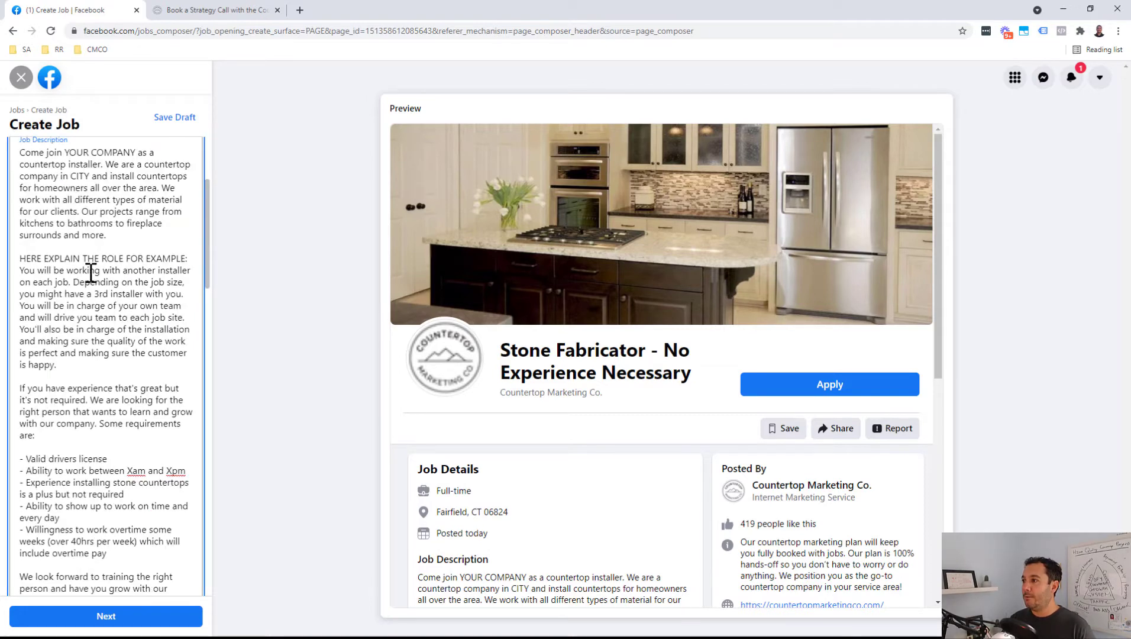
click(67, 318)
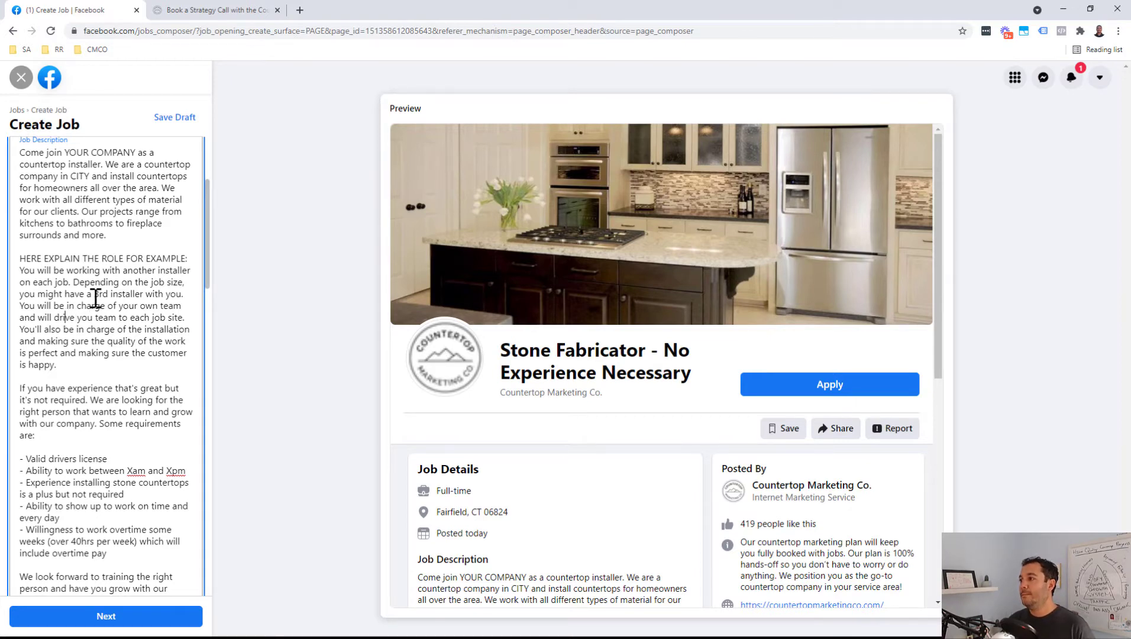
scroll(93, 299, down, 2)
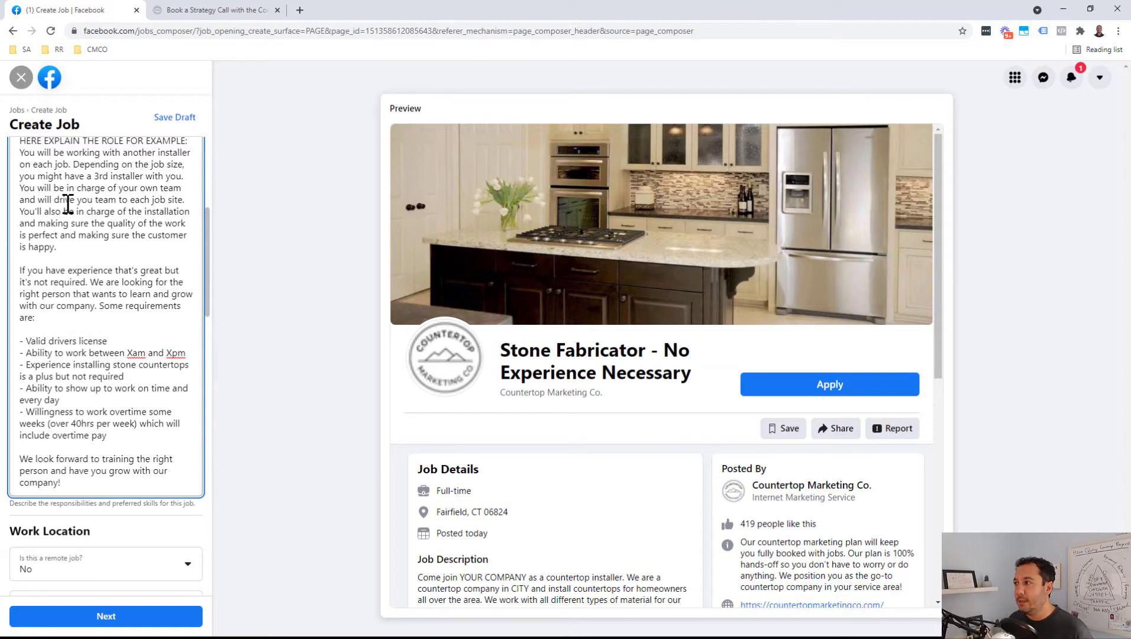
scroll(74, 224, up, 4)
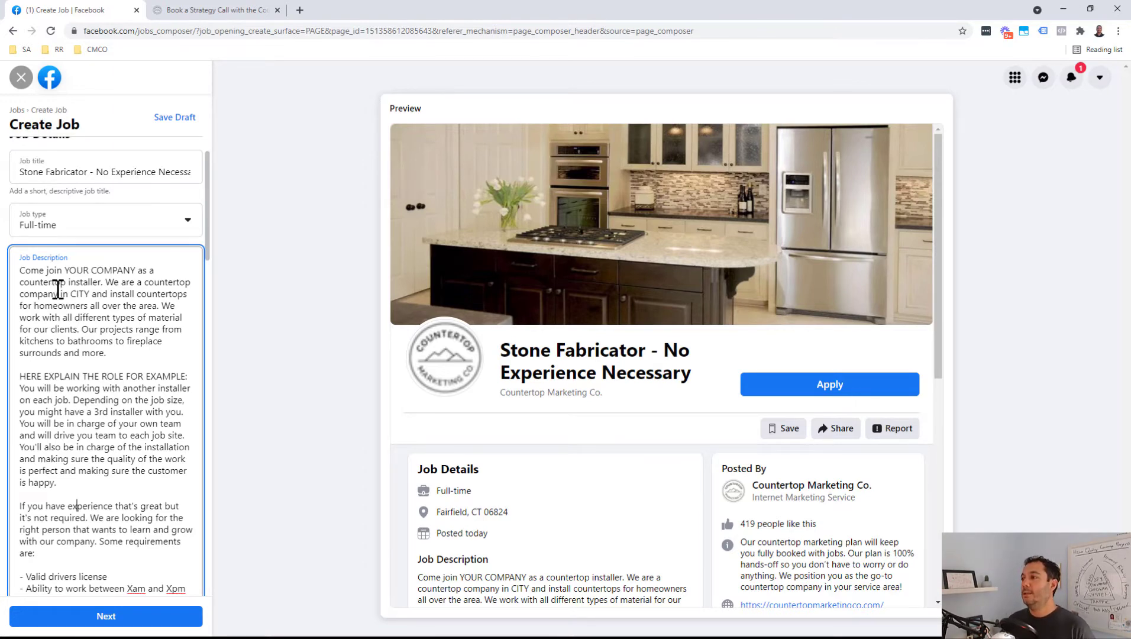
scroll(62, 301, down, 1)
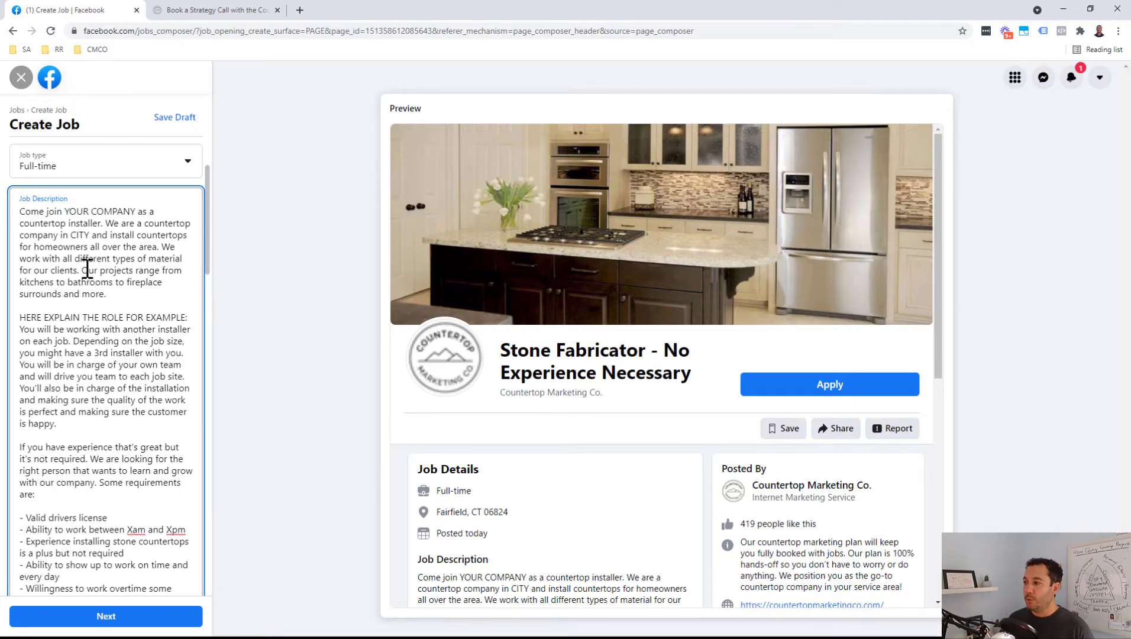
scroll(126, 298, down, 3)
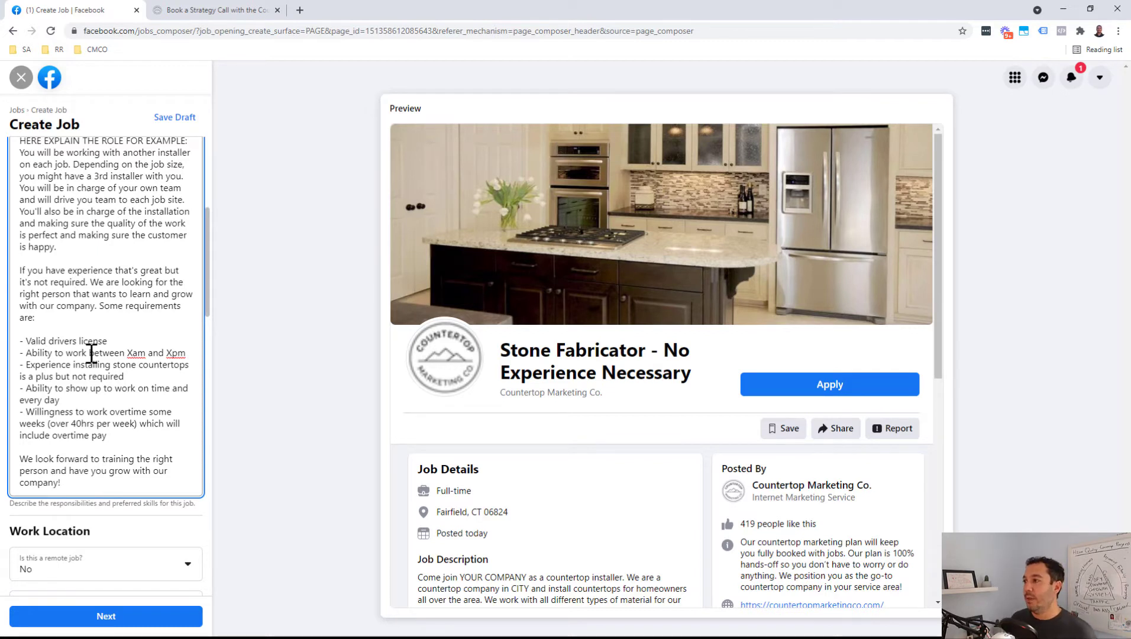
click(77, 423)
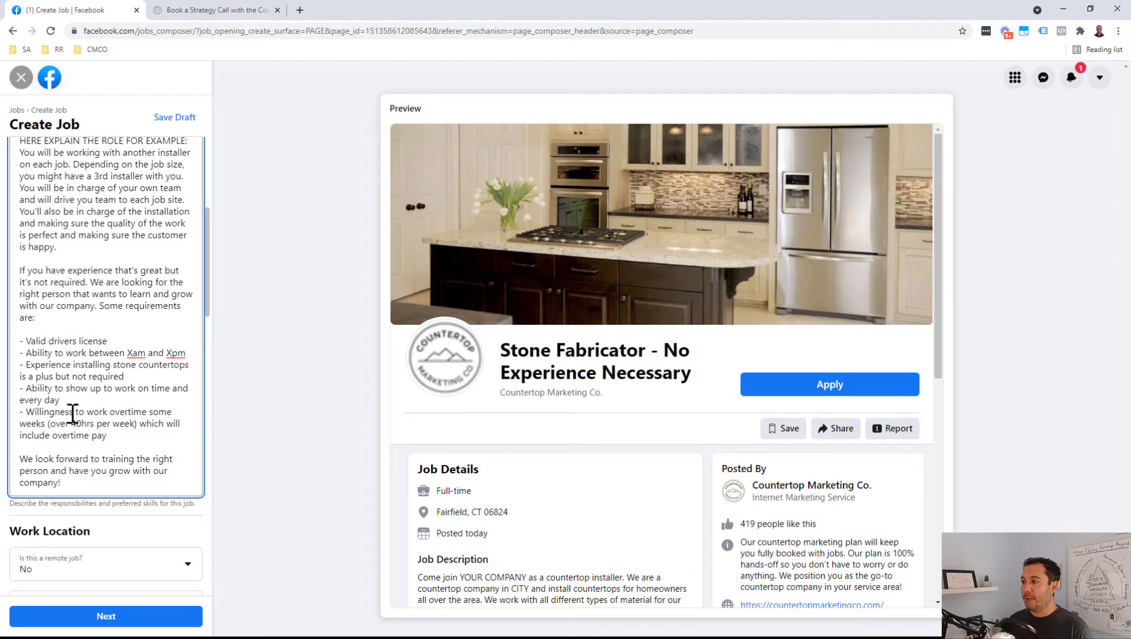
scroll(89, 305, down, 1)
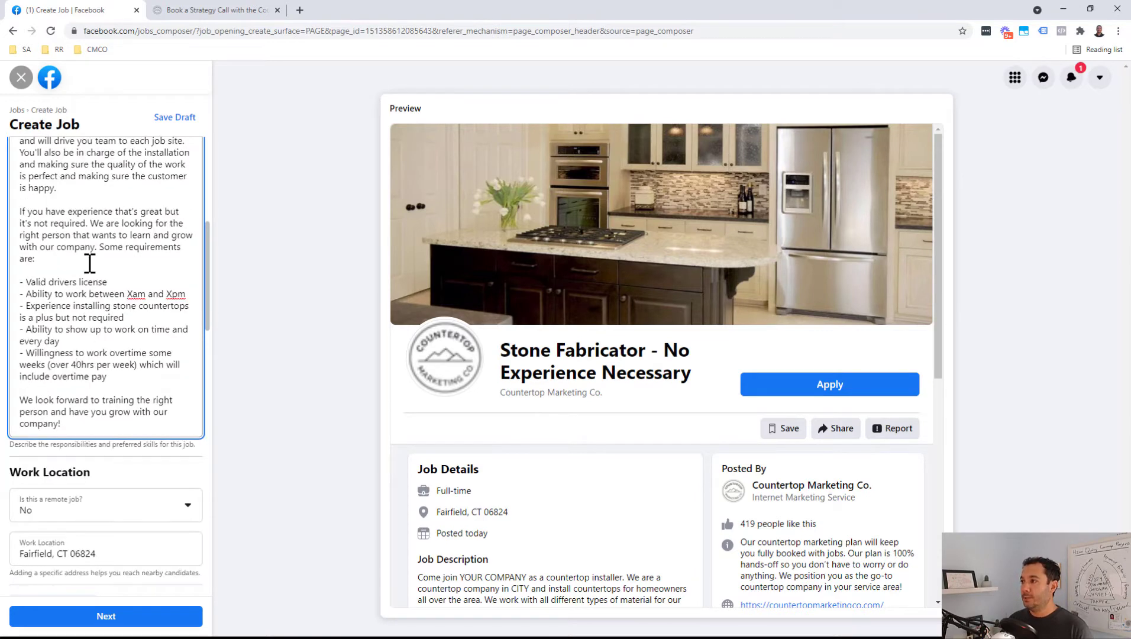
scroll(90, 264, down, 1)
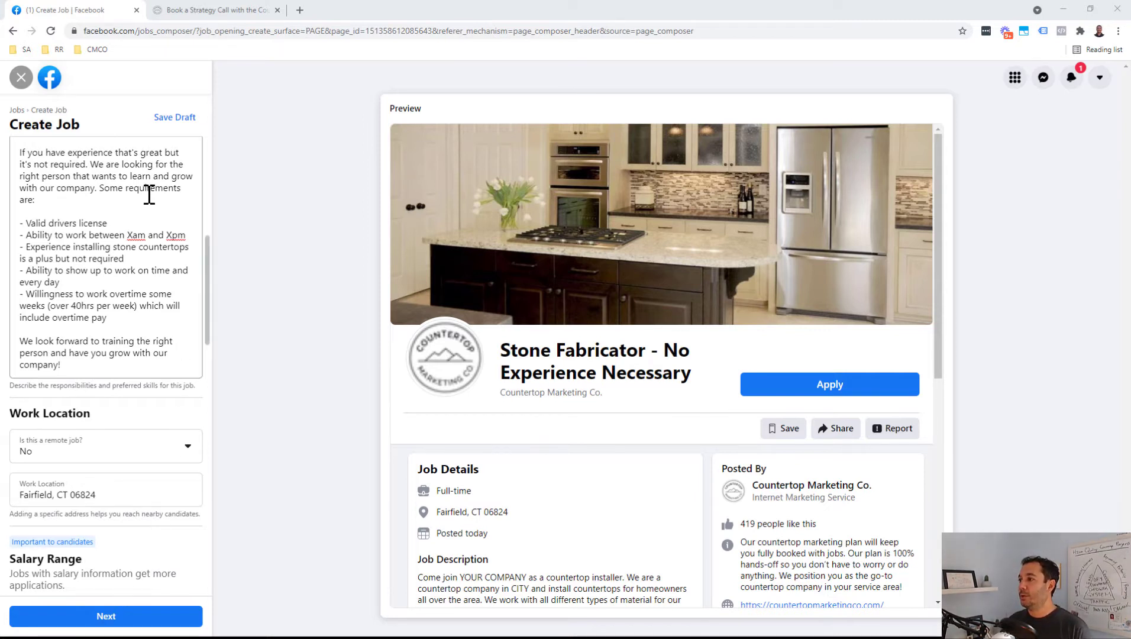
Step: Check the remote job options under Work Location and keep the setting at No
scroll(148, 196, down, 5)
scroll(100, 222, up, 2)
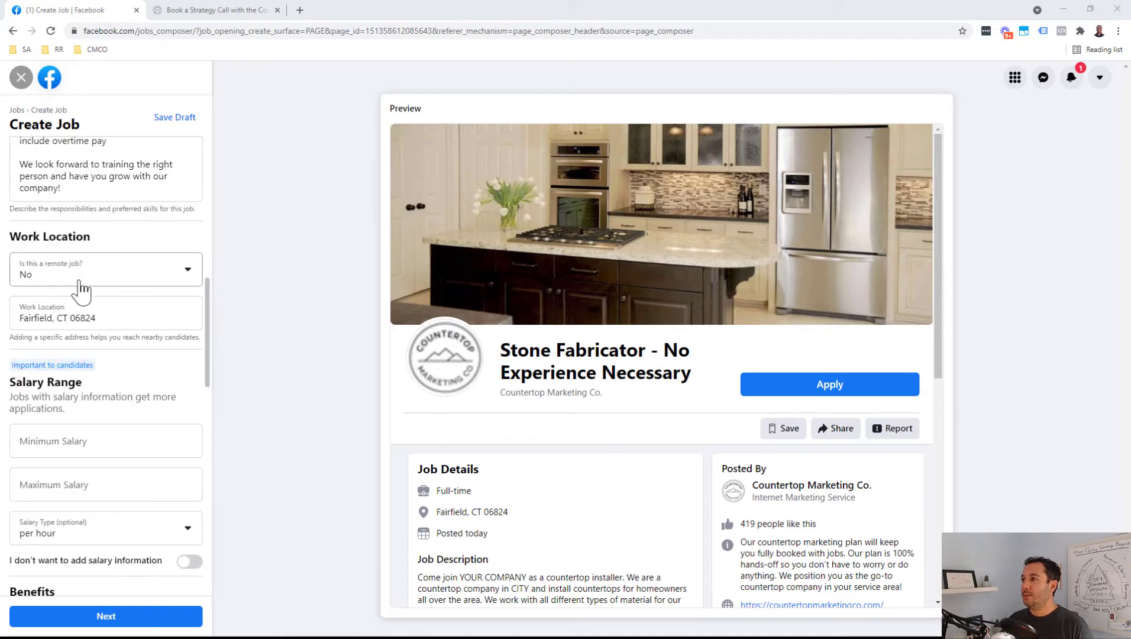
click(94, 282)
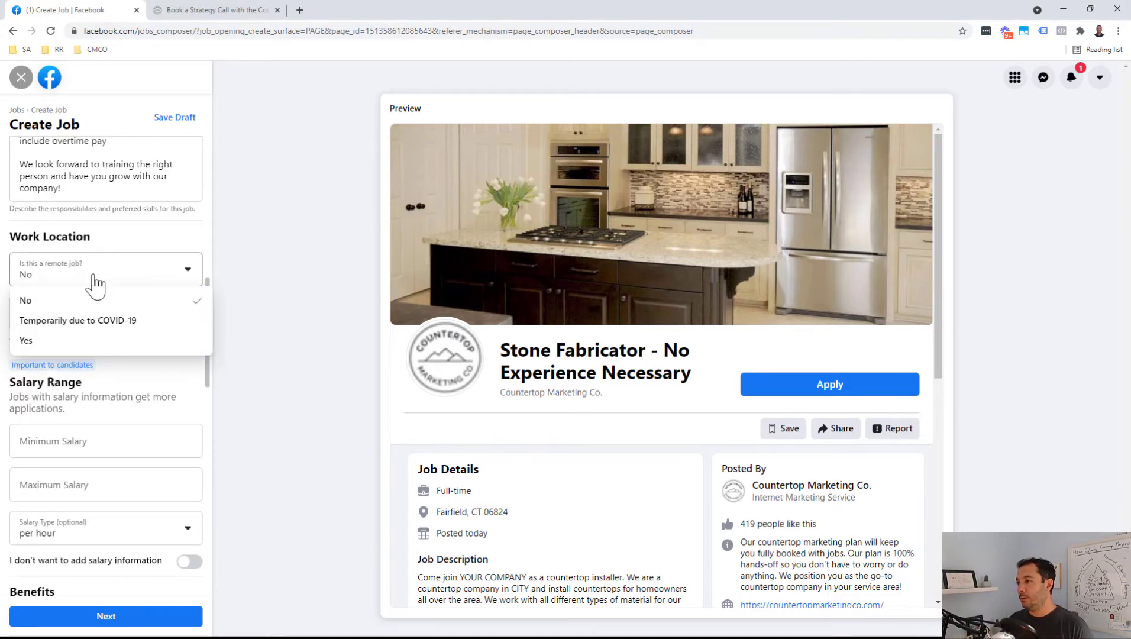
click(101, 267)
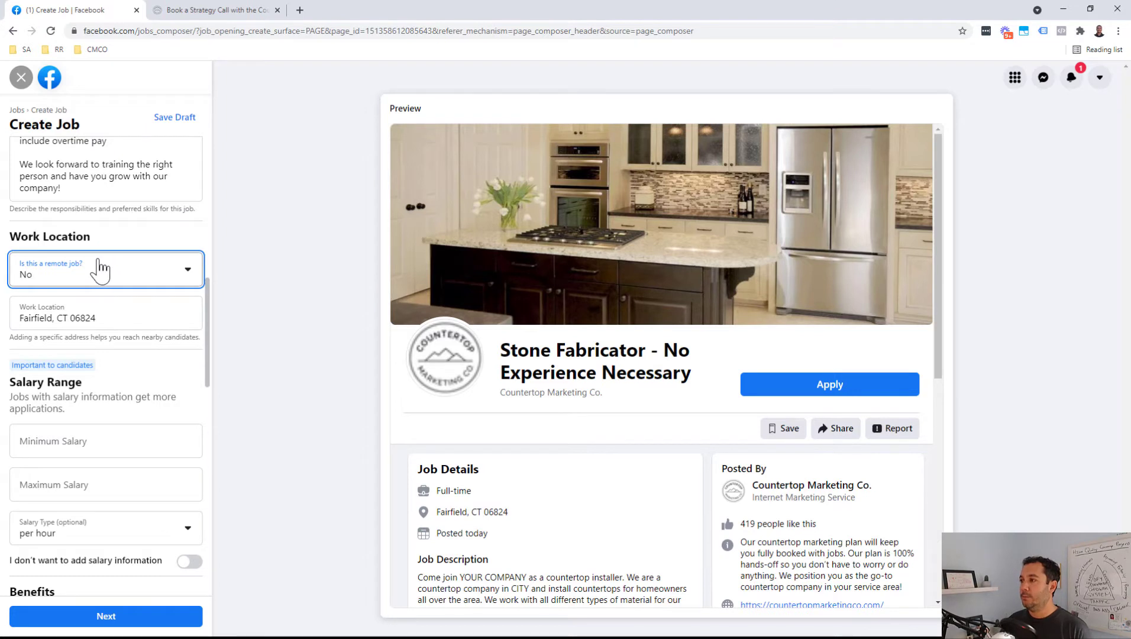
Step: Set the job's minimum salary to $18 per hour, leaving the maximum salary empty
scroll(101, 268, down, 1)
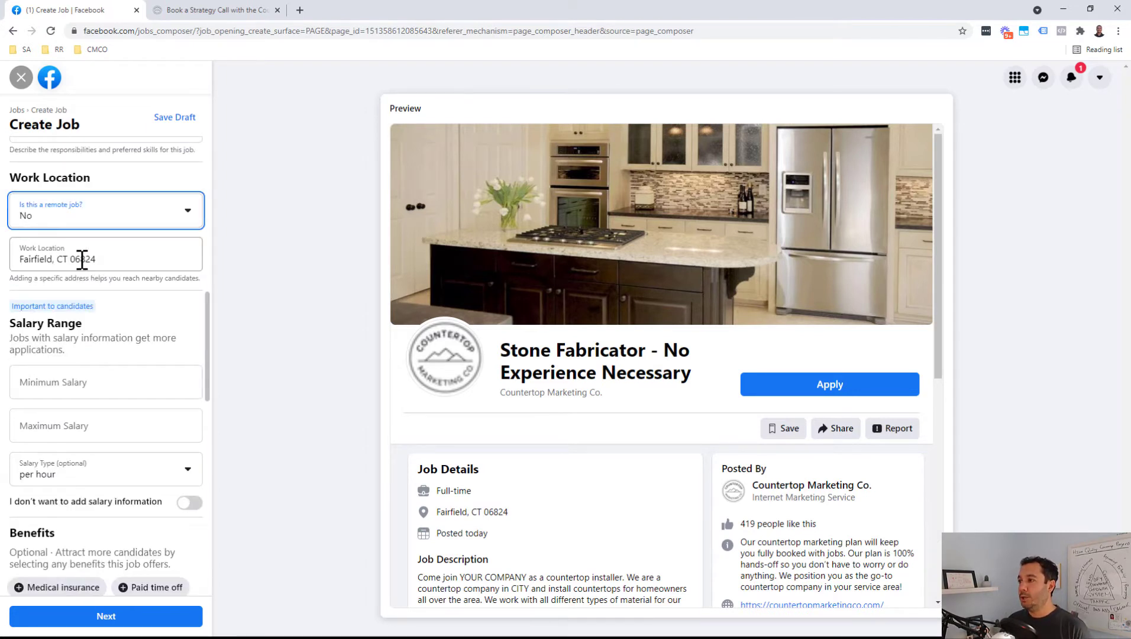
scroll(82, 258, down, 2)
click(79, 267)
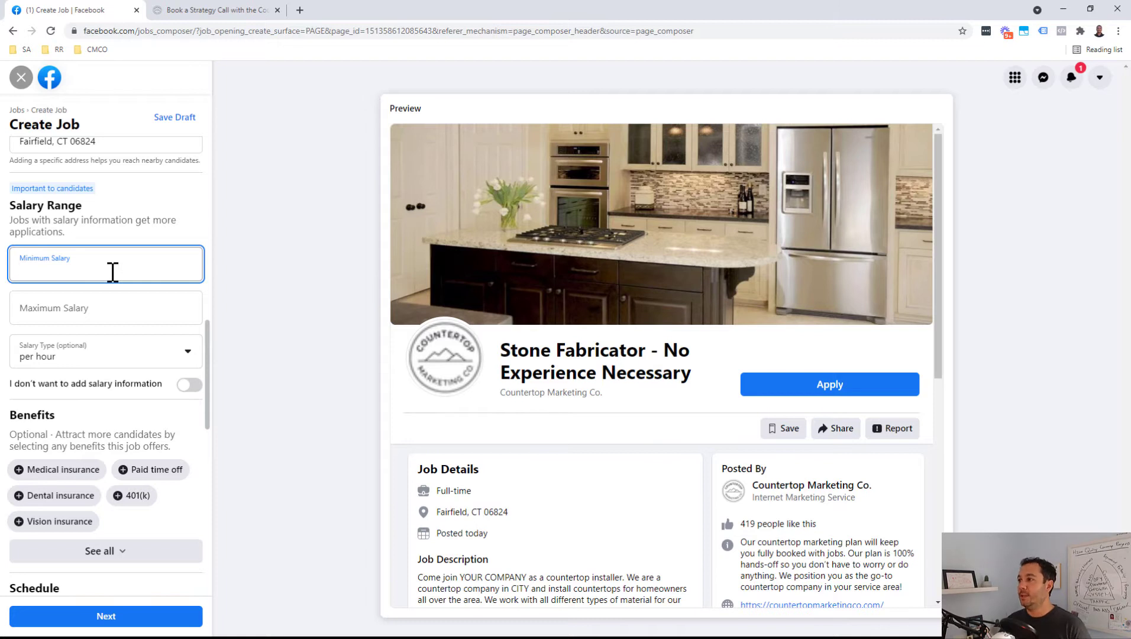
text(18)
click(134, 220)
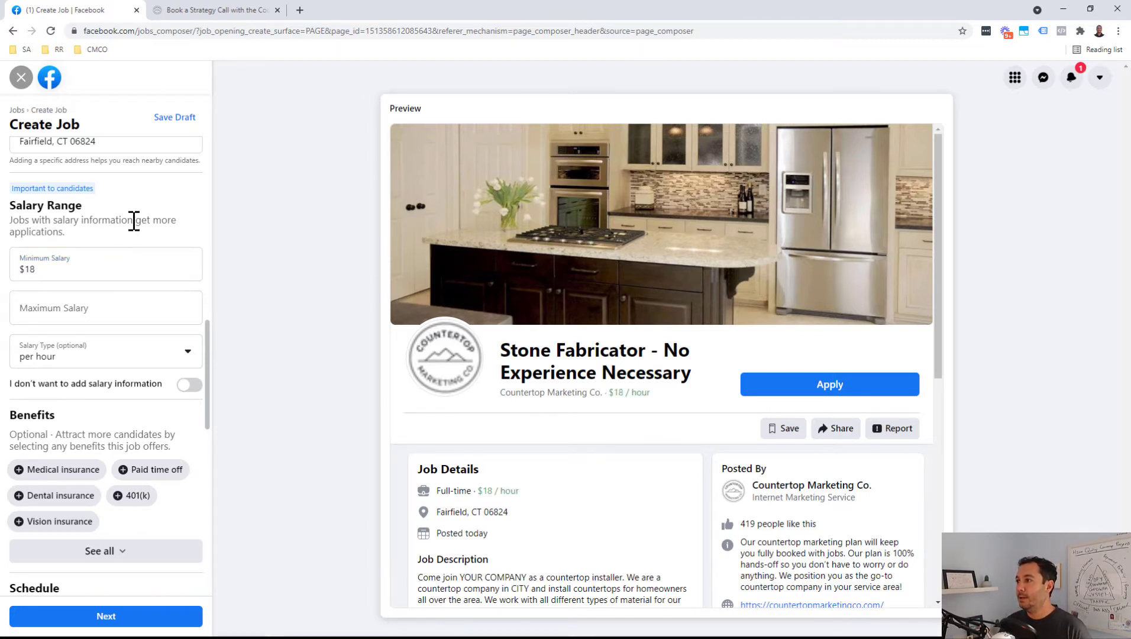
Step: Show the full list of benefits and add Paid time off, On the job training and Employee discounts to the job
scroll(126, 261, down, 1)
scroll(124, 272, down, 1)
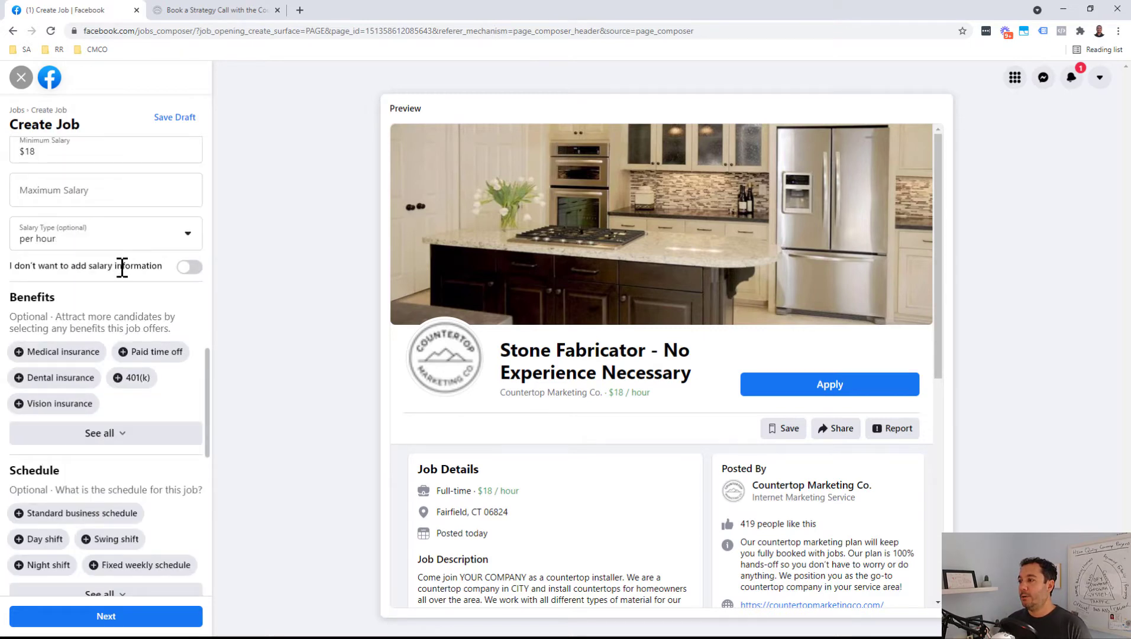
scroll(116, 283, down, 2)
click(100, 316)
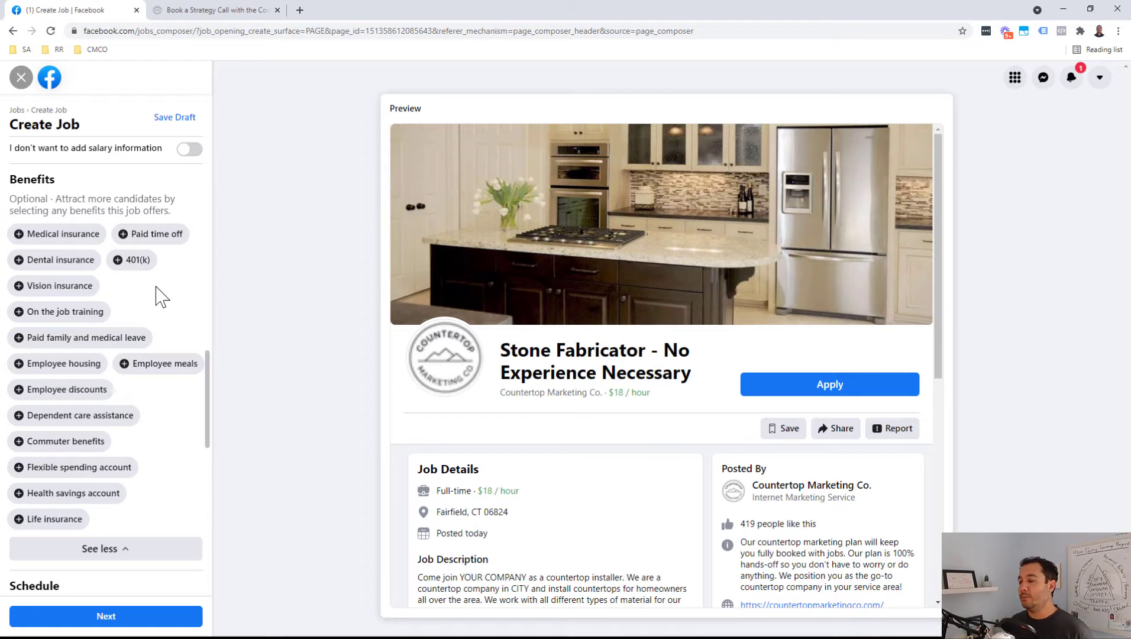
click(155, 235)
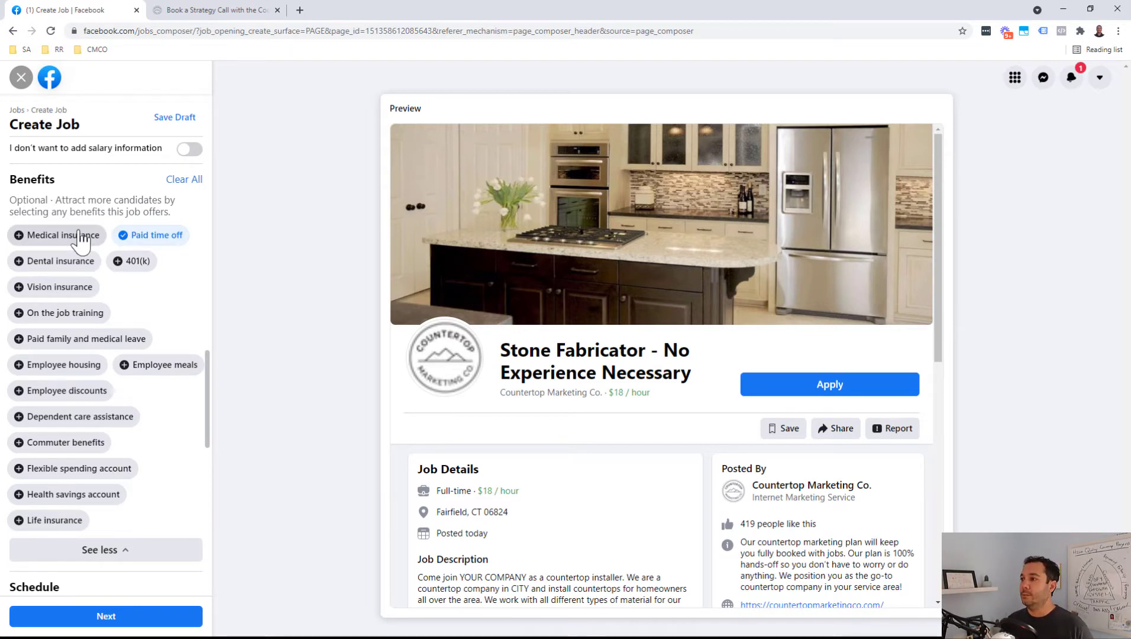
click(78, 319)
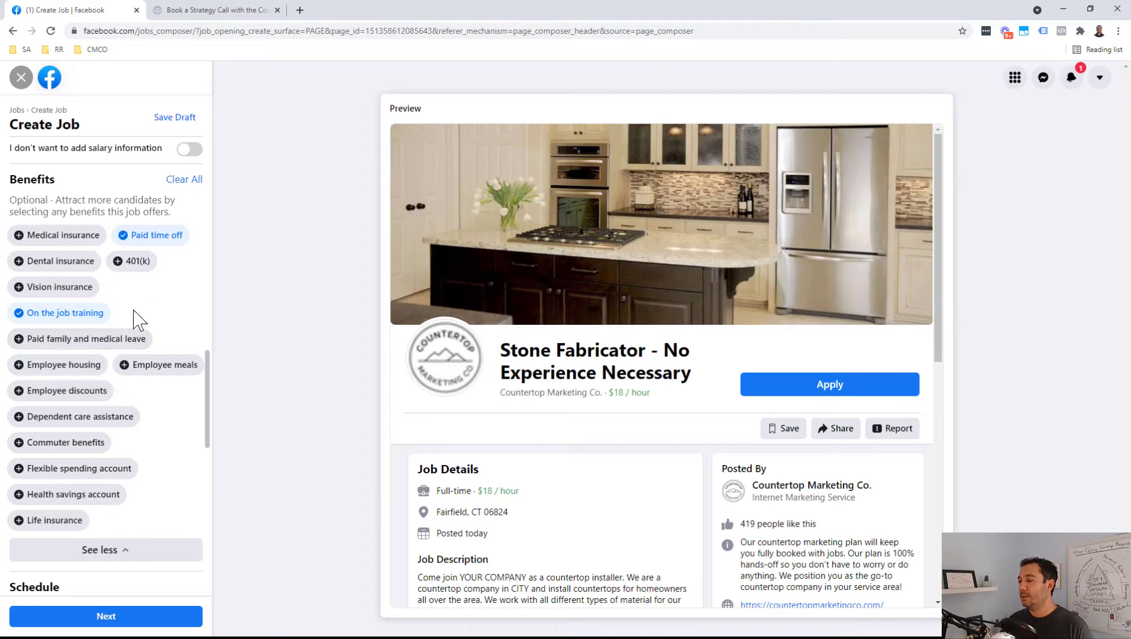
scroll(139, 314, down, 2)
scroll(165, 343, up, 1)
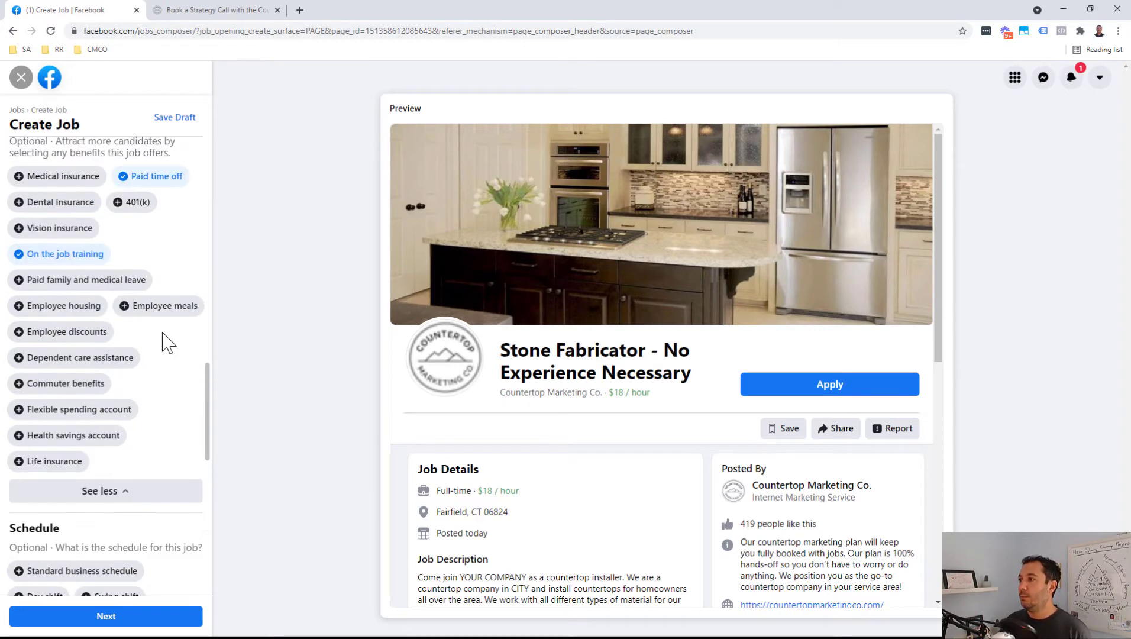
click(74, 333)
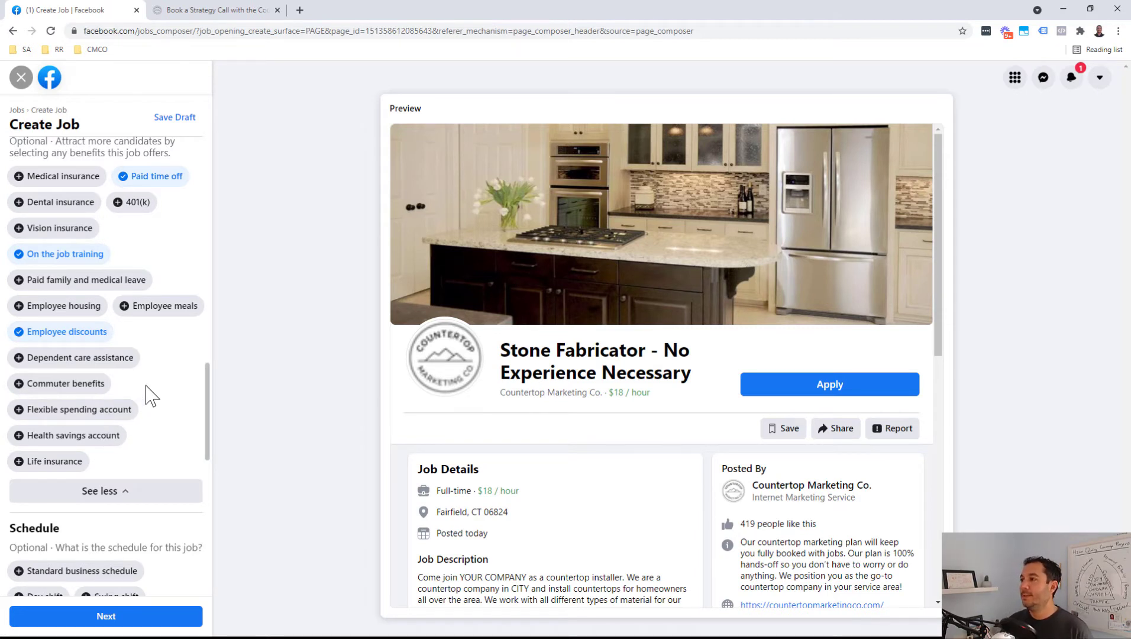
scroll(151, 393, up, 2)
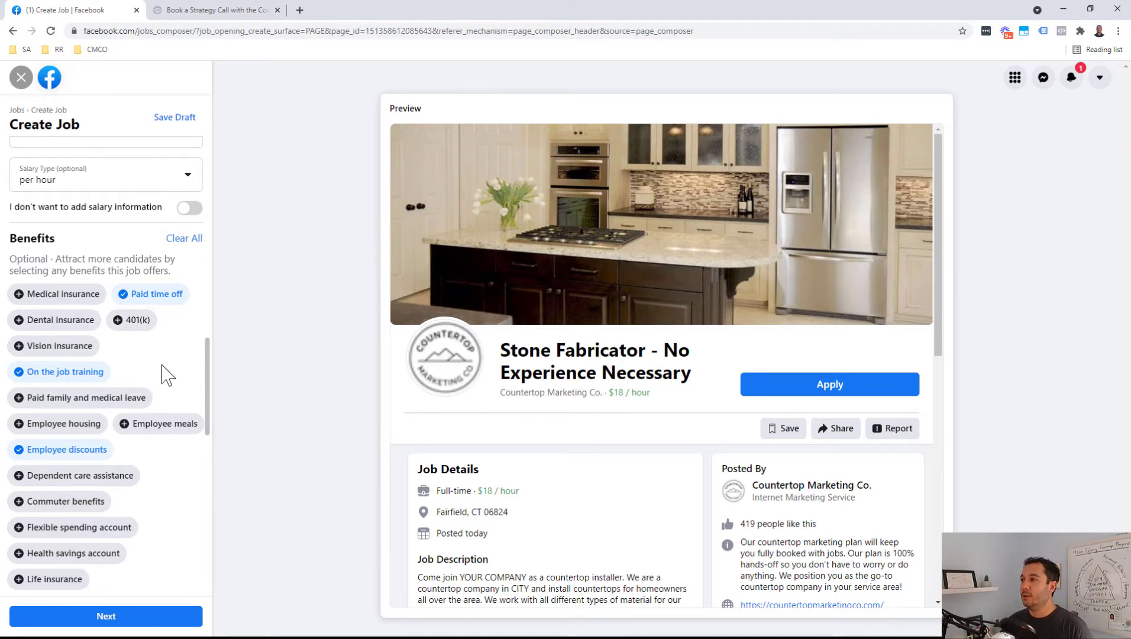
scroll(163, 355, down, 1)
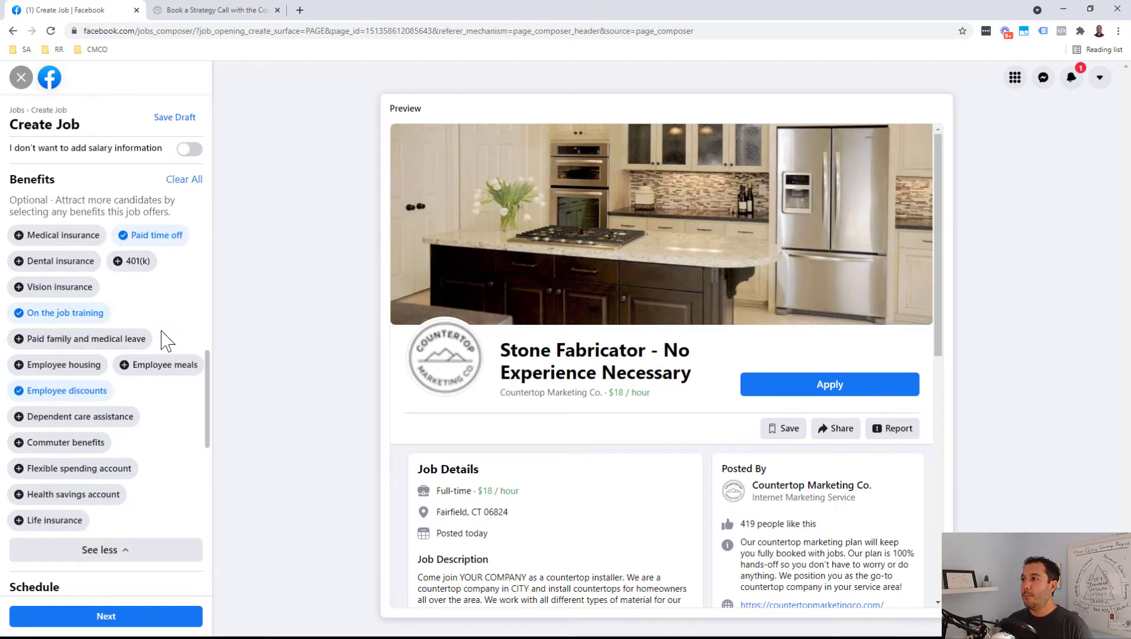
scroll(652, 336, down, 5)
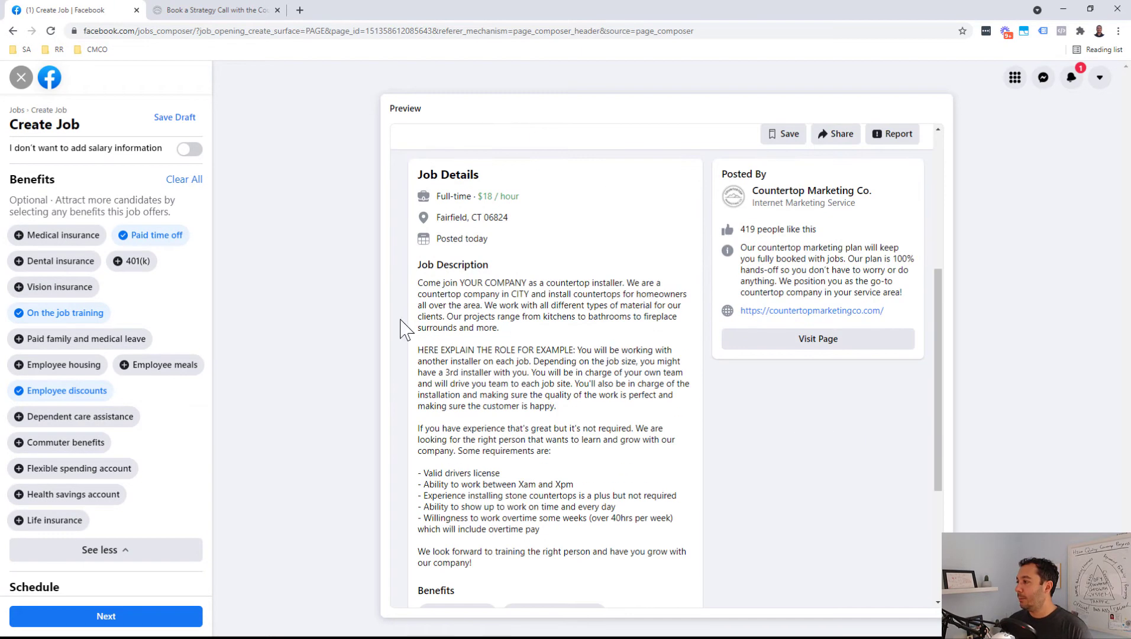
Step: Add Standard business schedule as the job's schedule and set the hours per week to 30-40
scroll(126, 305, down, 5)
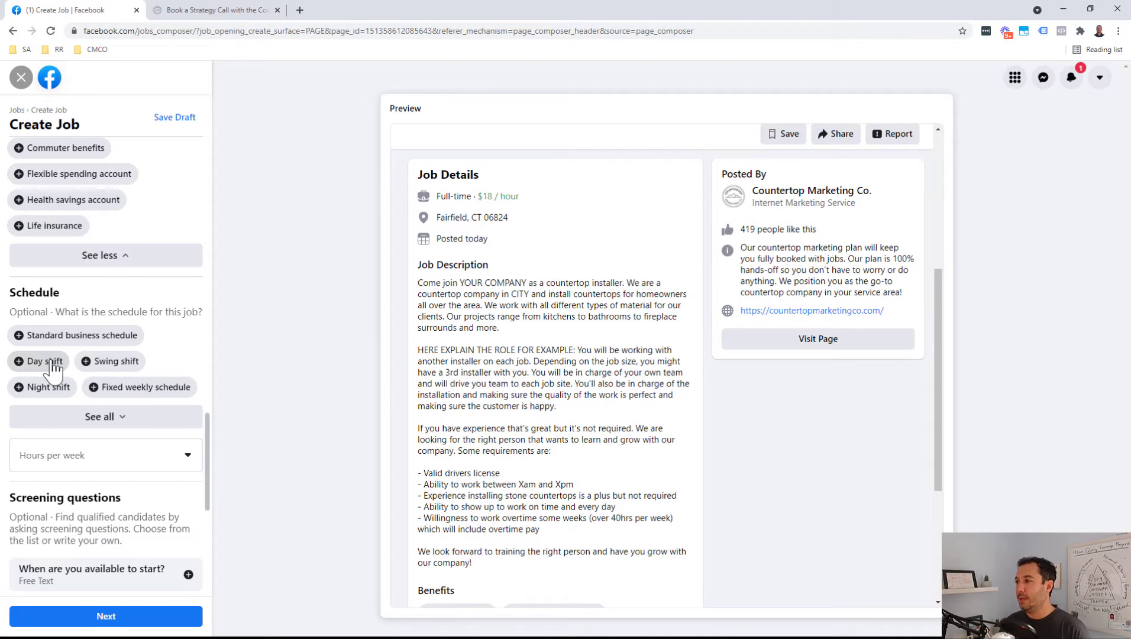
click(114, 419)
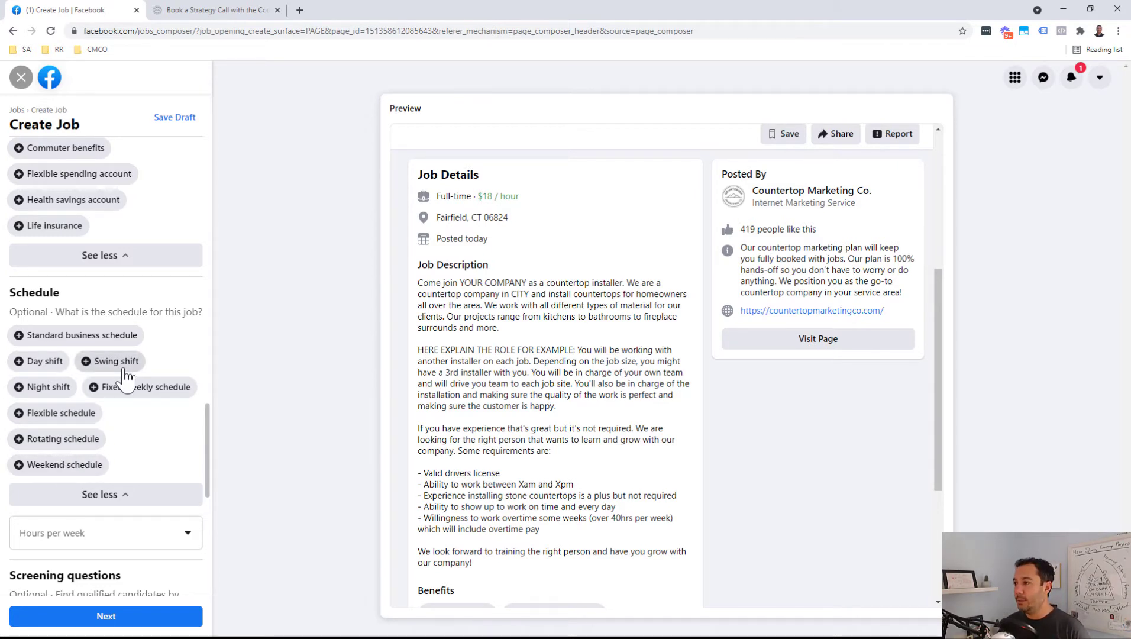
click(100, 335)
scroll(145, 260, down, 4)
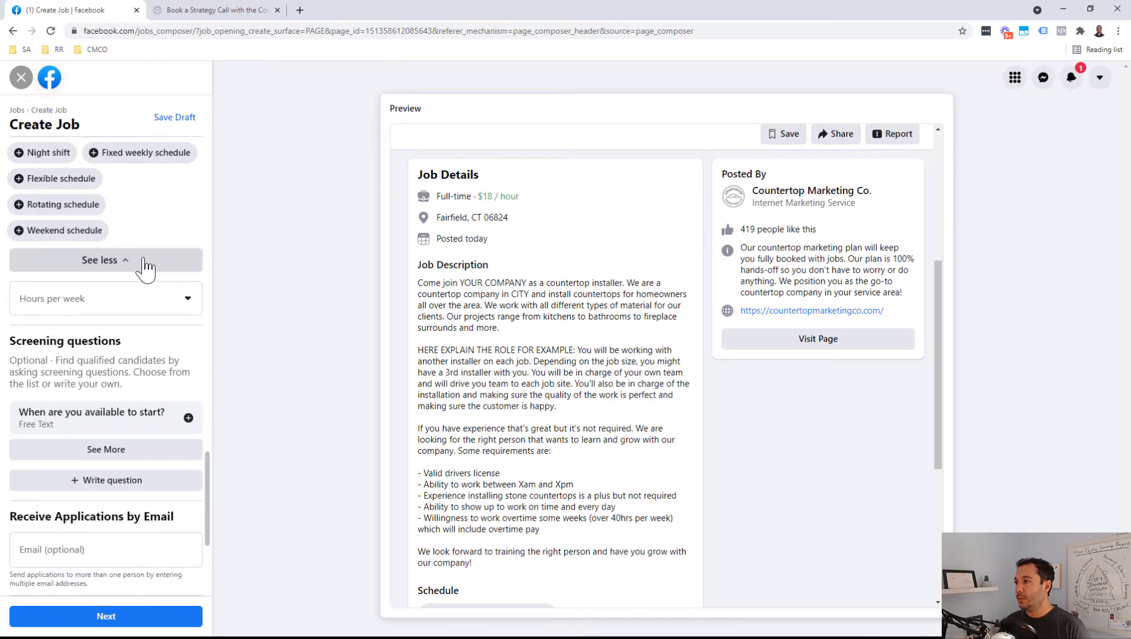
click(185, 298)
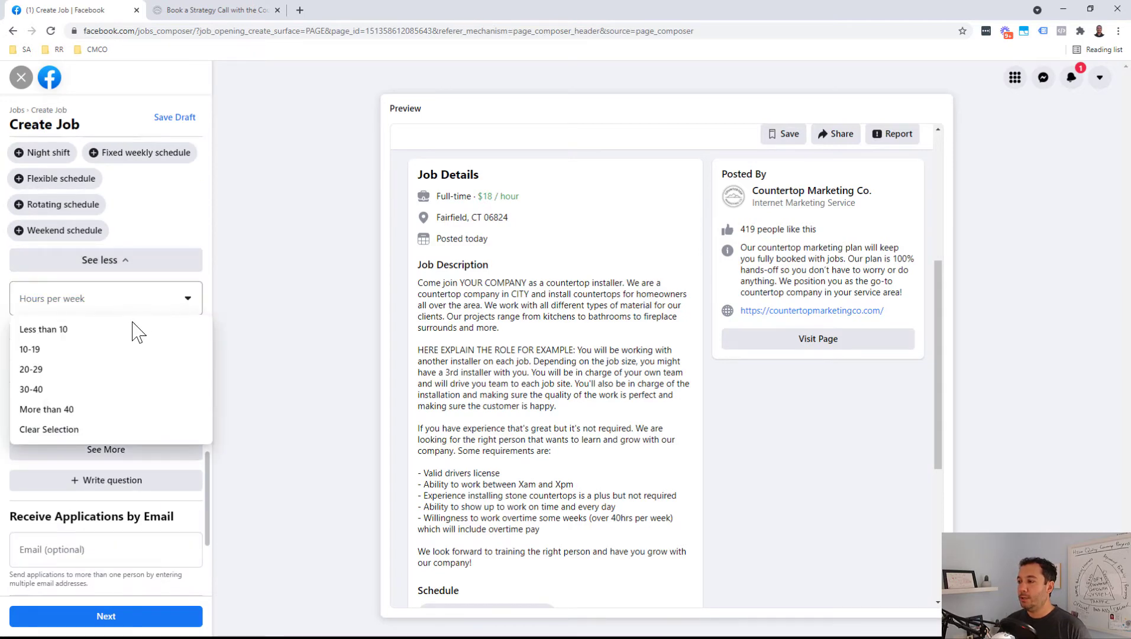
click(62, 392)
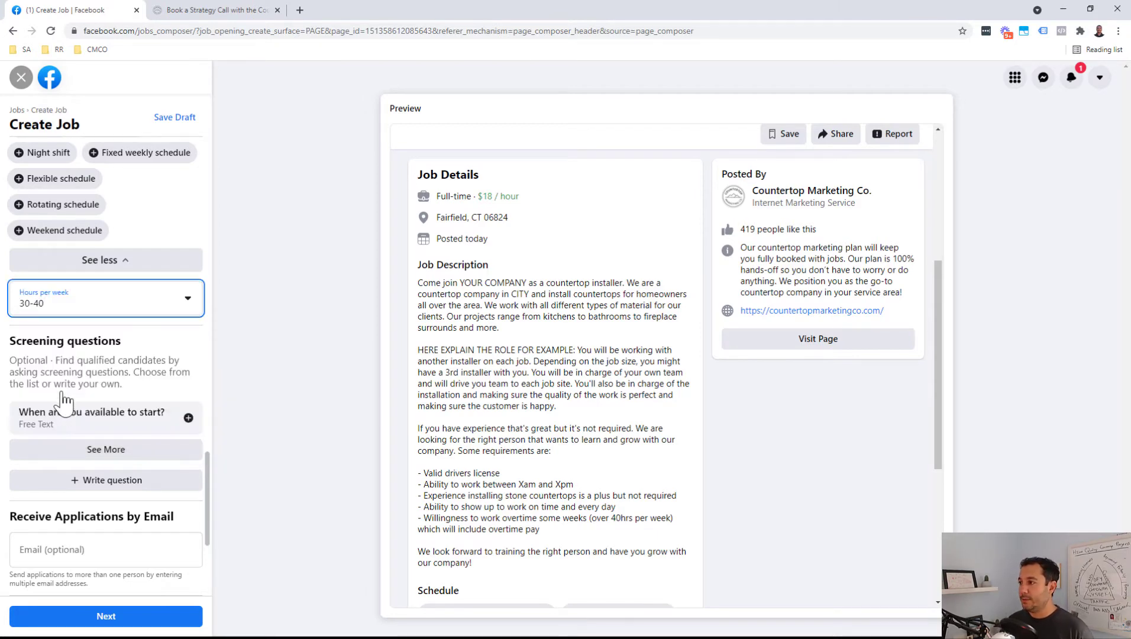
Step: Add the suggested screening questions "When are you available to start?" and "How many years of relevant experience do you have?"
scroll(142, 341, down, 3)
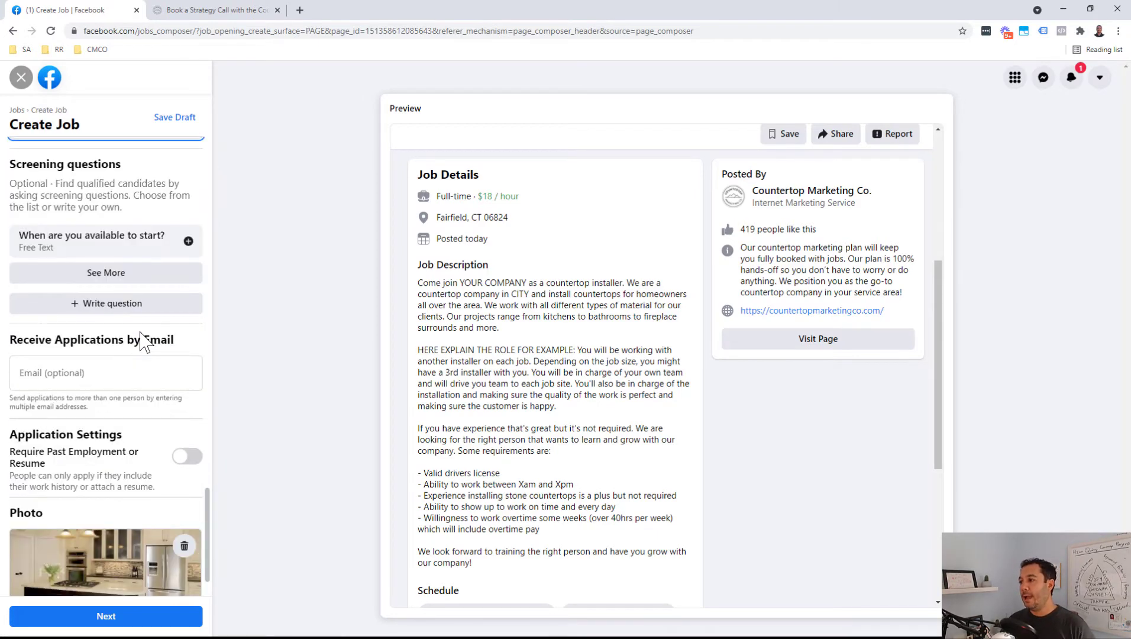
scroll(142, 342, down, 2)
scroll(142, 342, up, 4)
scroll(142, 337, down, 2)
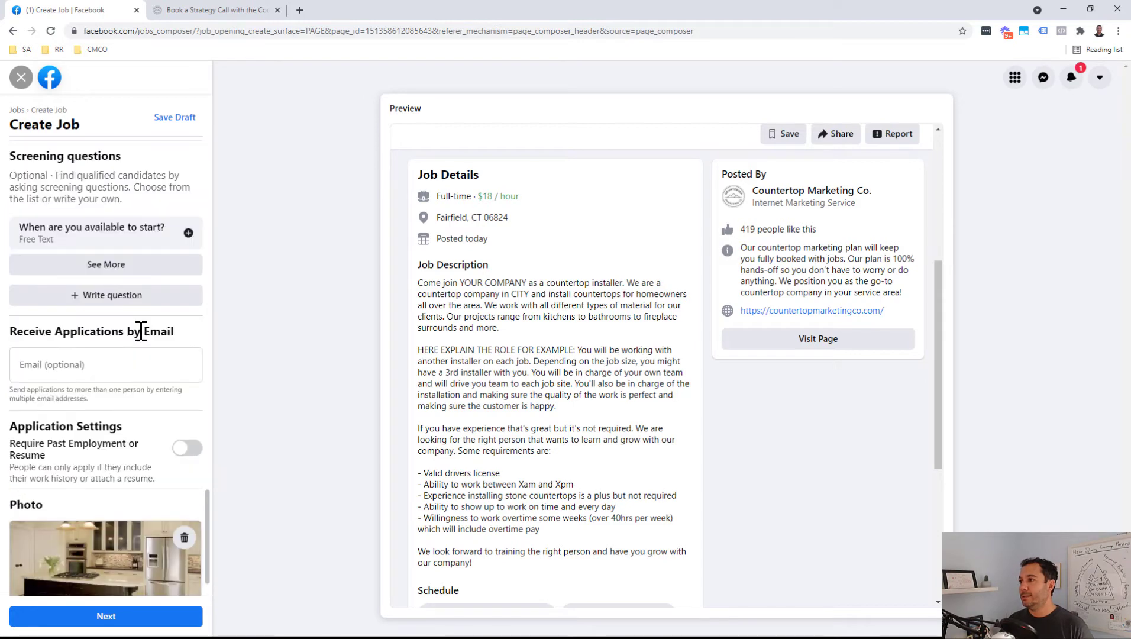
scroll(141, 331, down, 1)
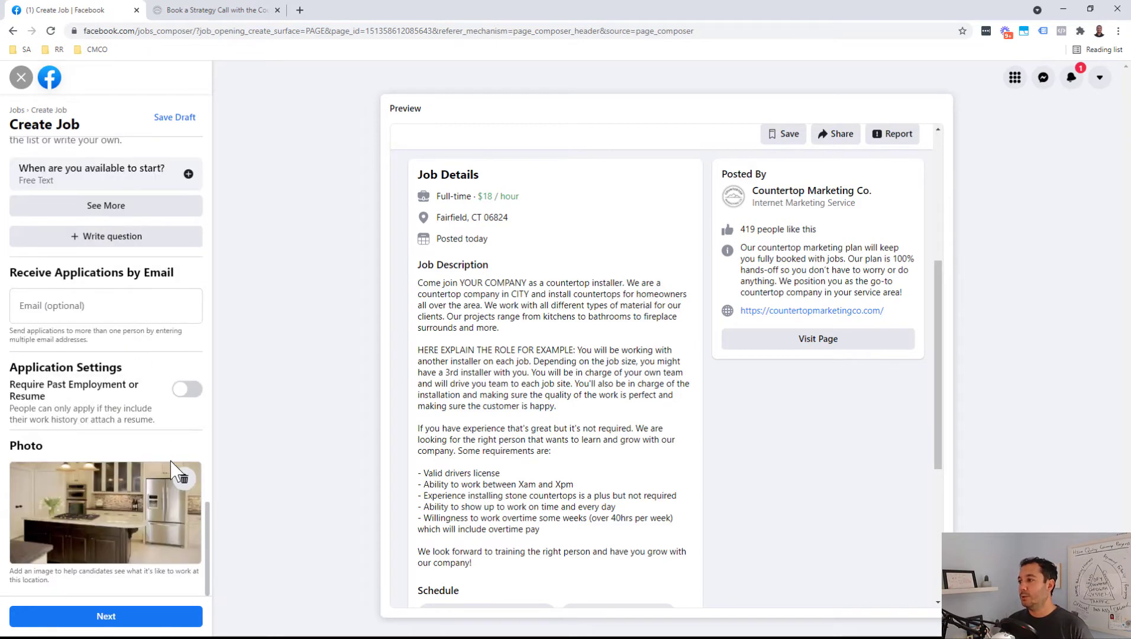
scroll(143, 353, up, 3)
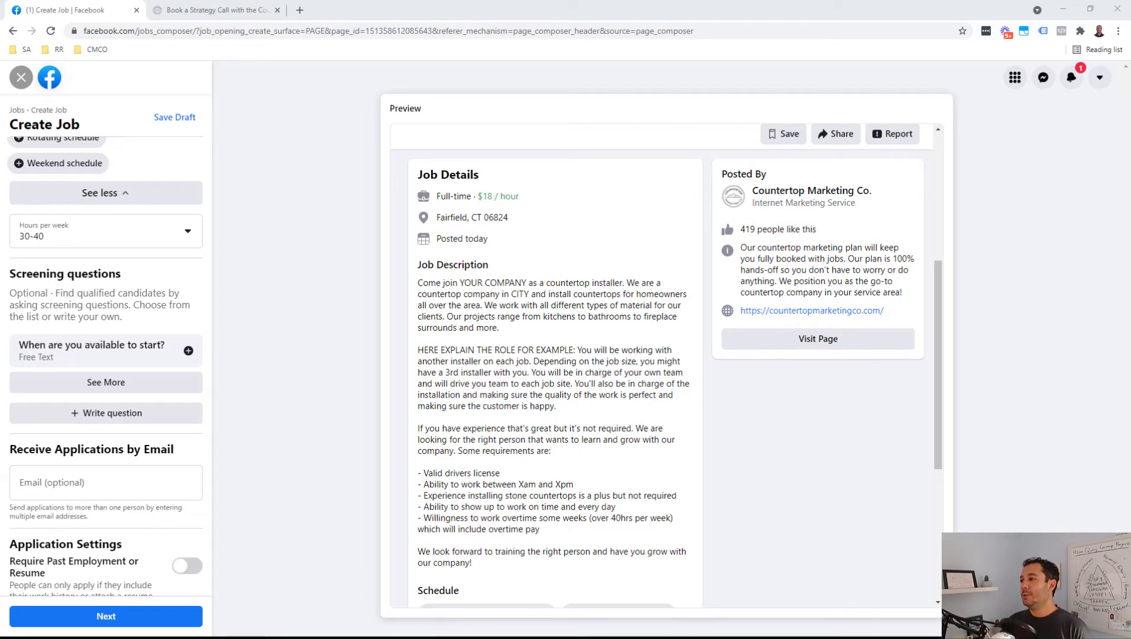
click(188, 351)
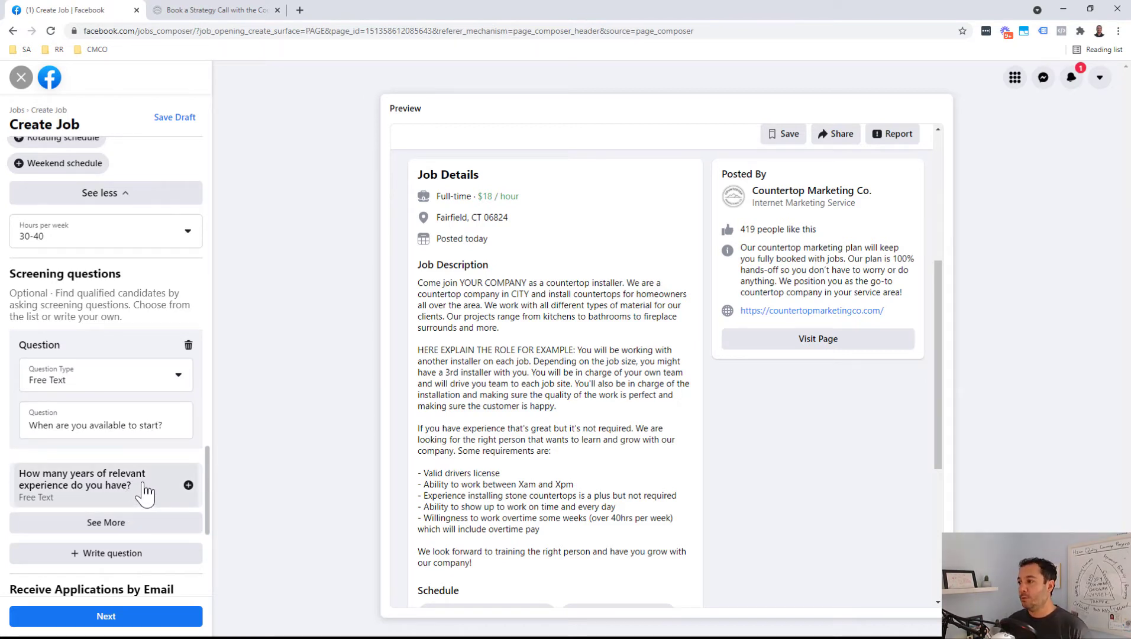
scroll(145, 494, down, 3)
click(188, 310)
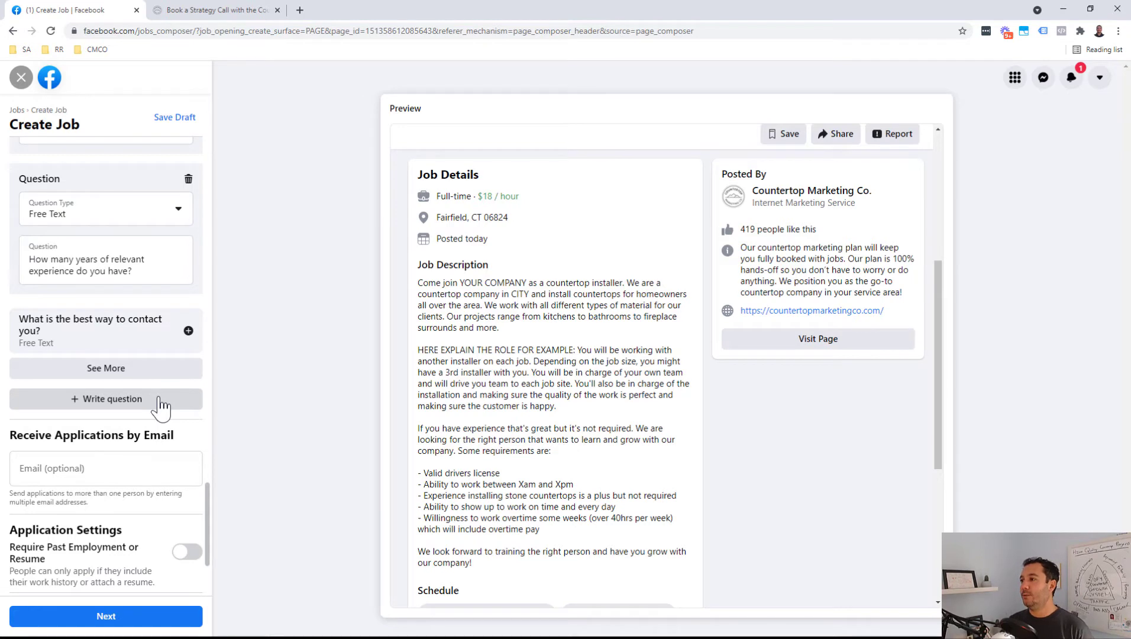
Step: Add the suggested contact-method screening question and replace its text with "What do you like to do on the weekend?"
click(145, 328)
click(116, 400)
key(ctrl+a)
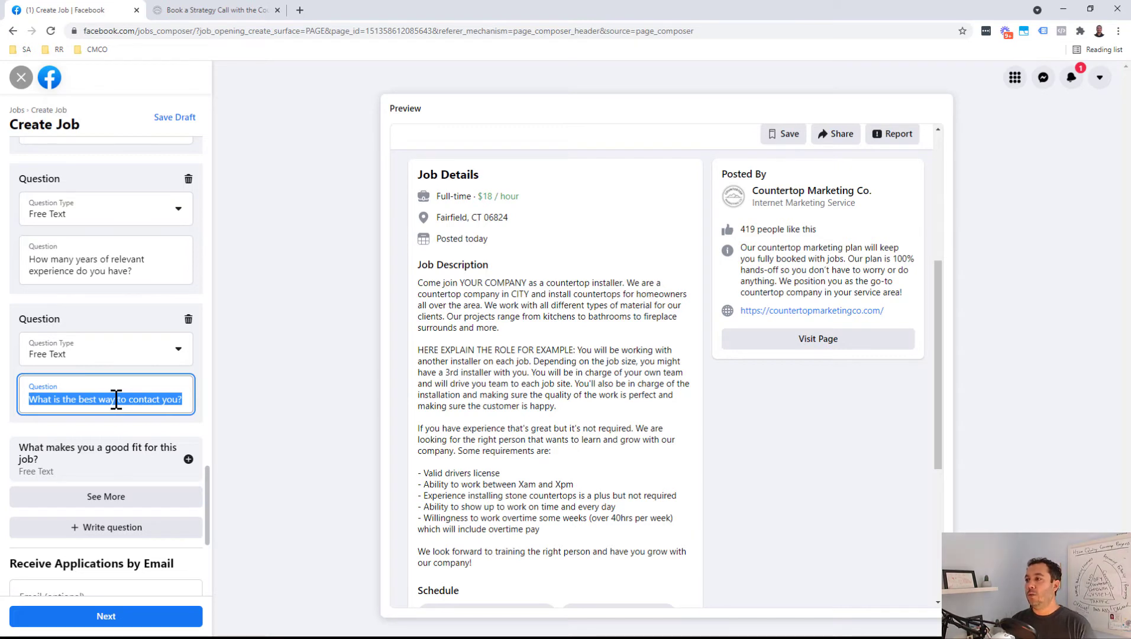
text(What do you like to do on the weekend?)
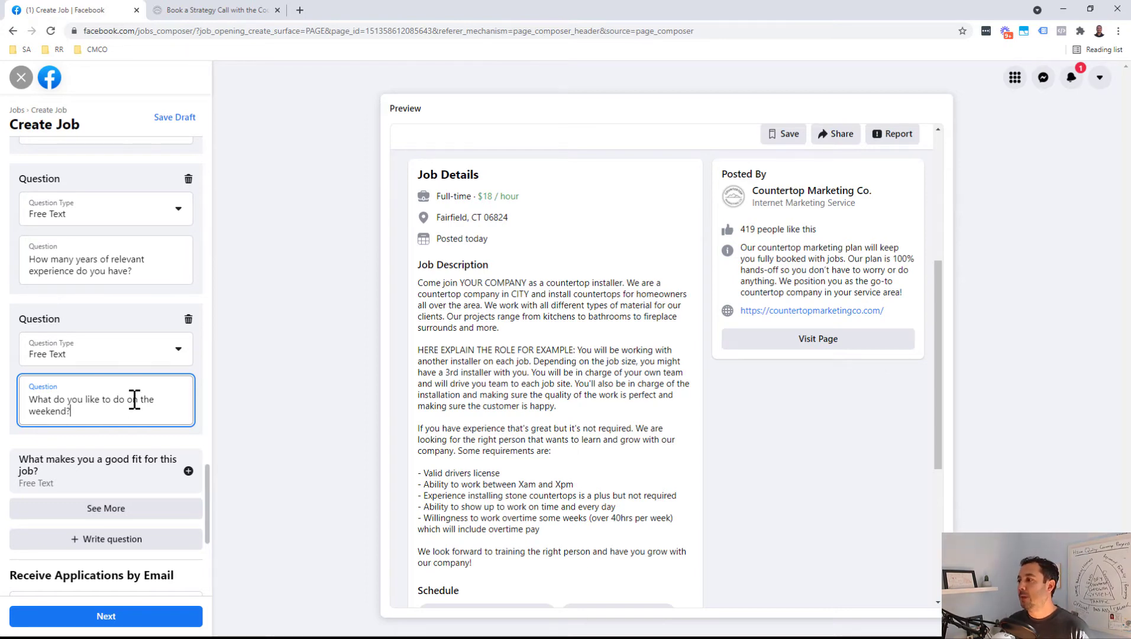
Step: Add the suggested good-fit screening question and replace its text with "Please type in "the sky is blue" into the answer field."
scroll(130, 418, down, 2)
click(189, 353)
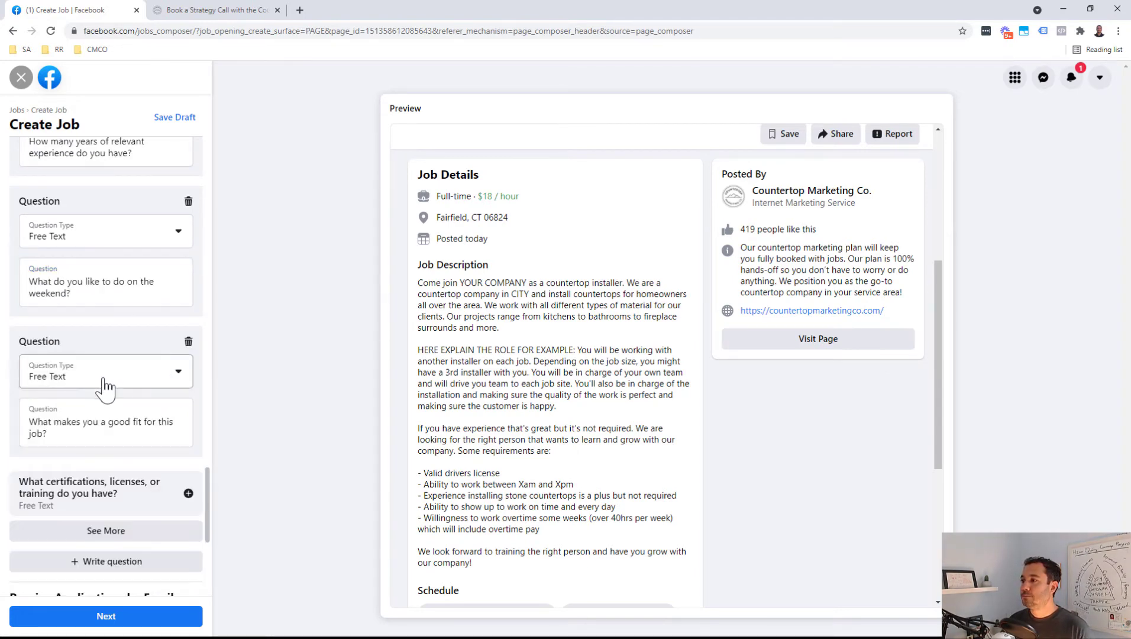
click(83, 429)
key(ctrl+a)
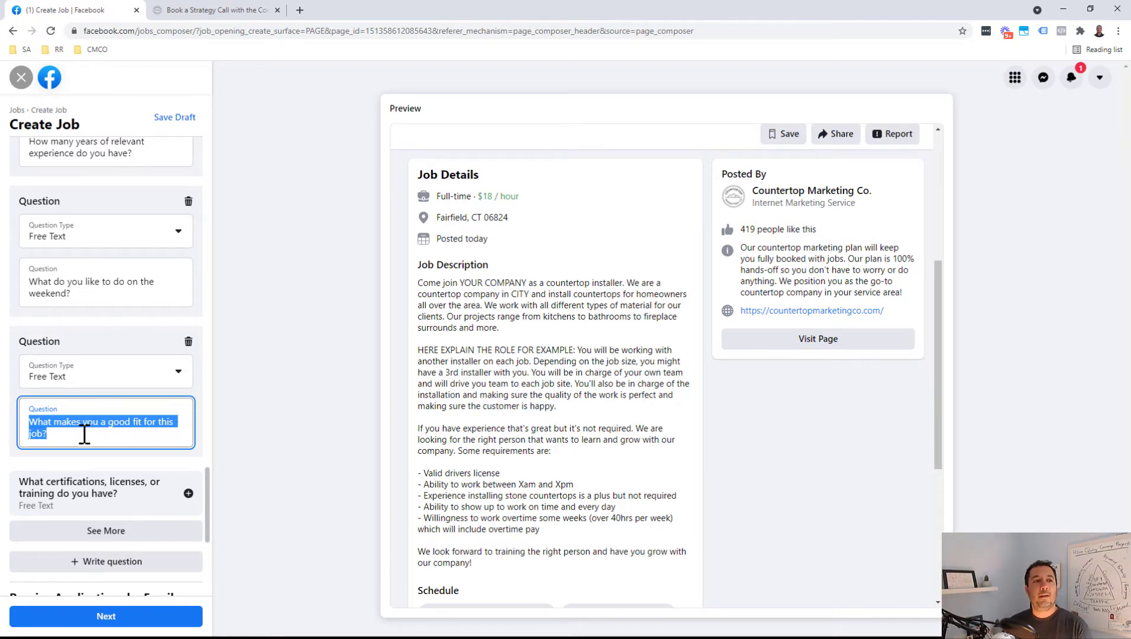
text(Please ty)
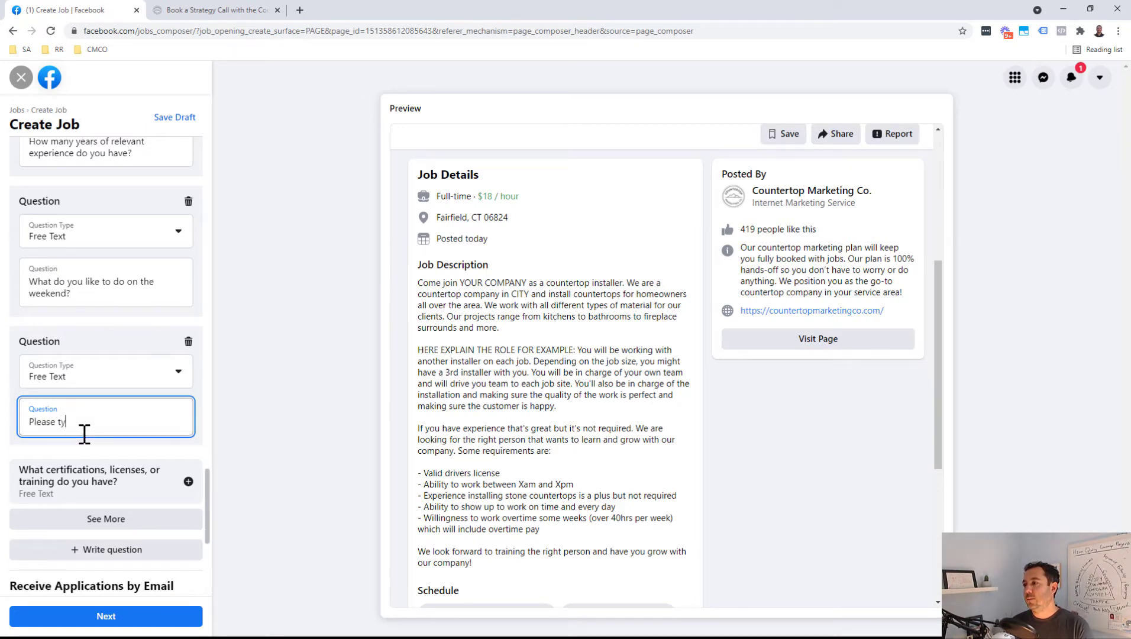
text(pe in "the )
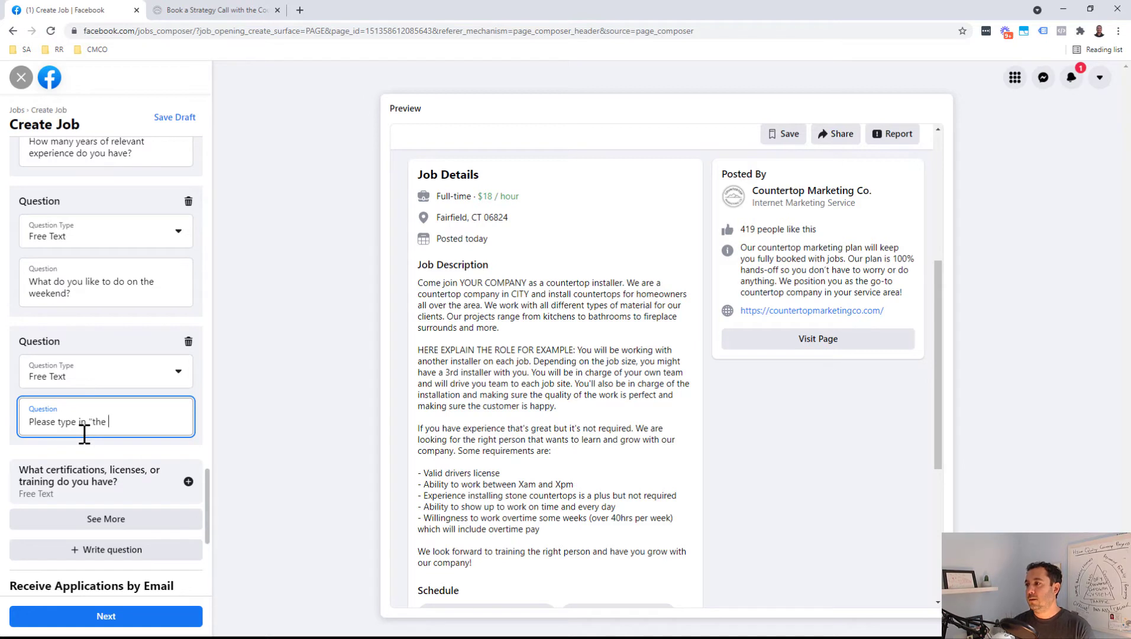
text(sky)
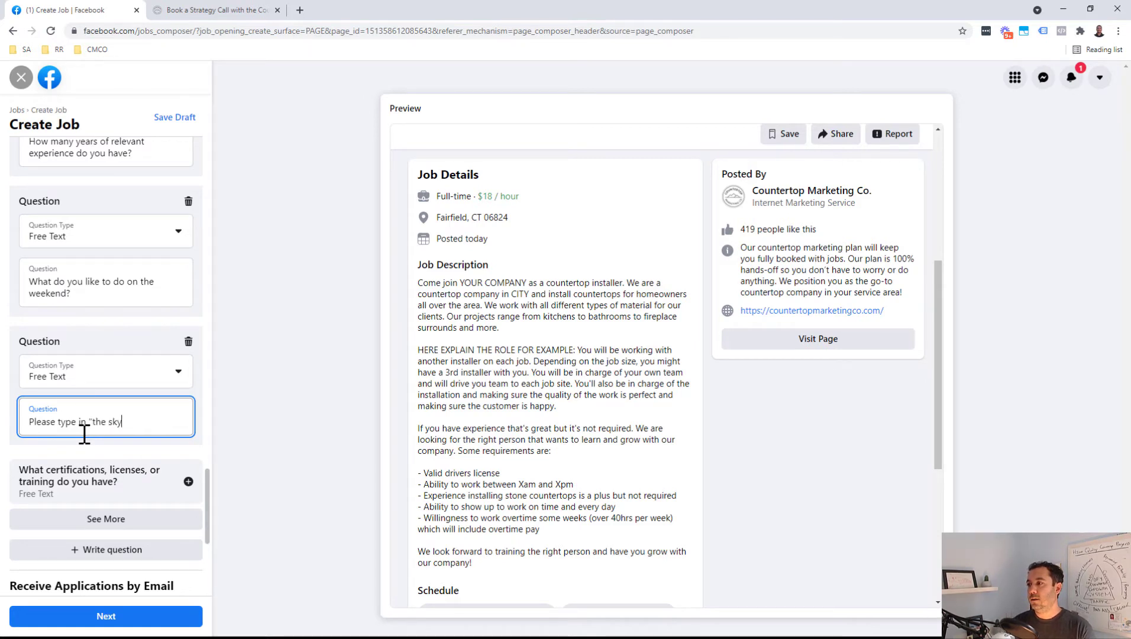
text( is blue)
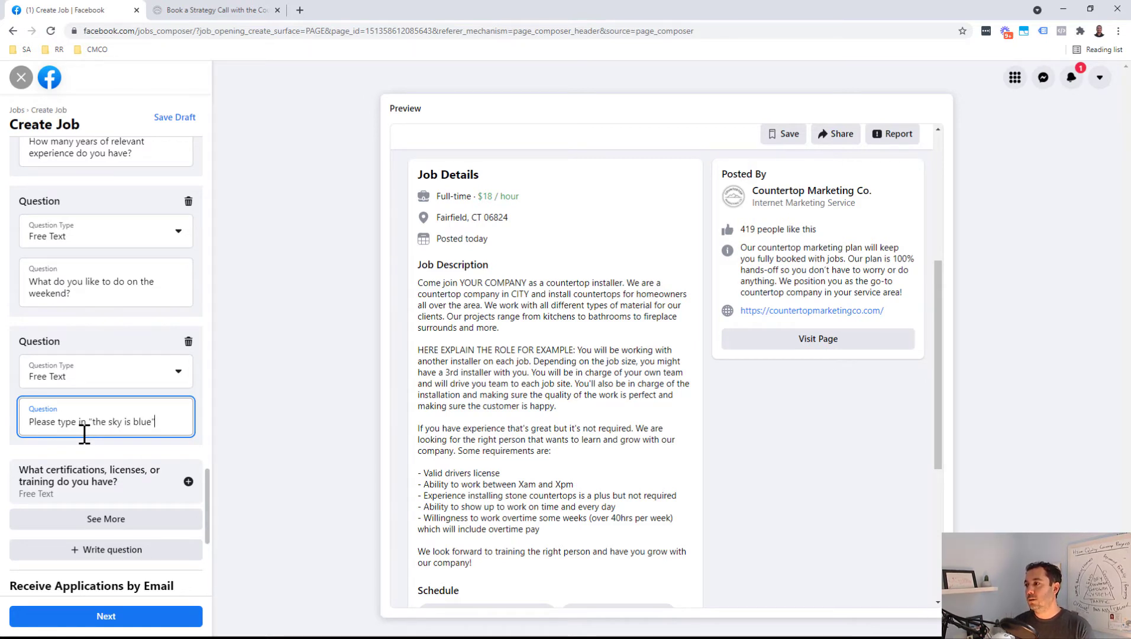
text(" int)
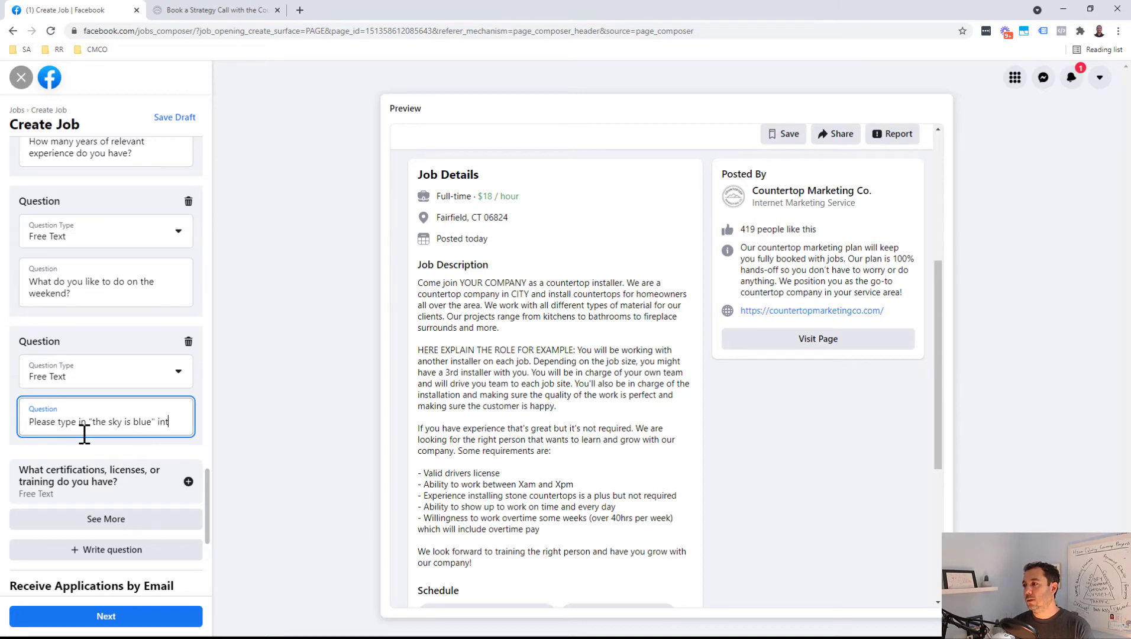
text(o the answer field.)
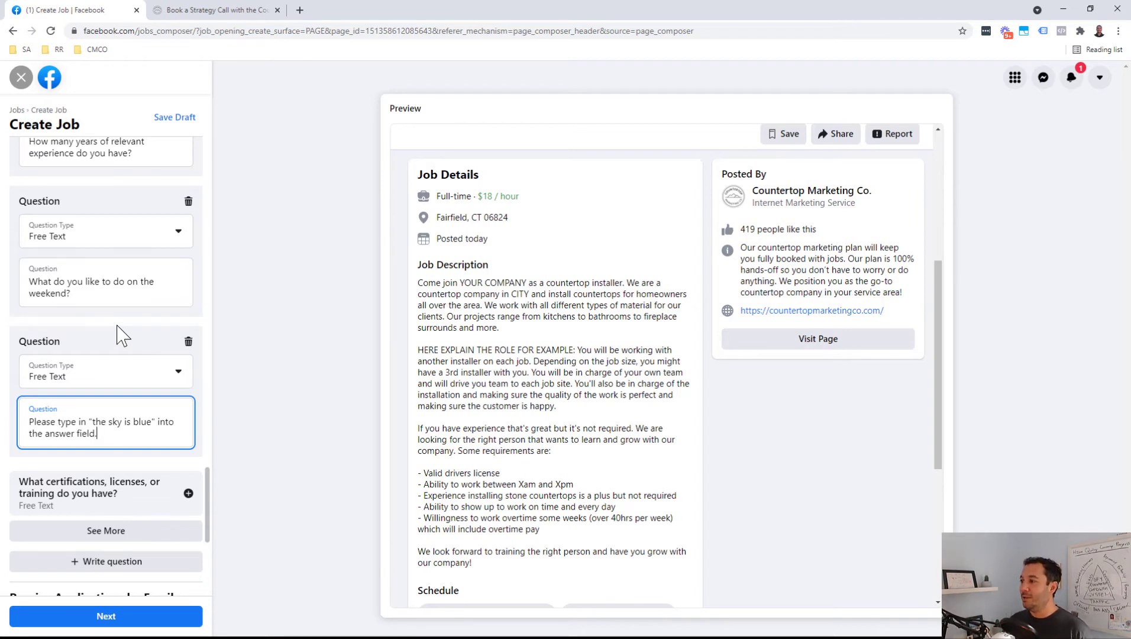
Step: Dismiss the new notification and save the Stone Fabricator job as a draft, leaving the email, resume and photo settings as they are
scroll(116, 344, down, 2)
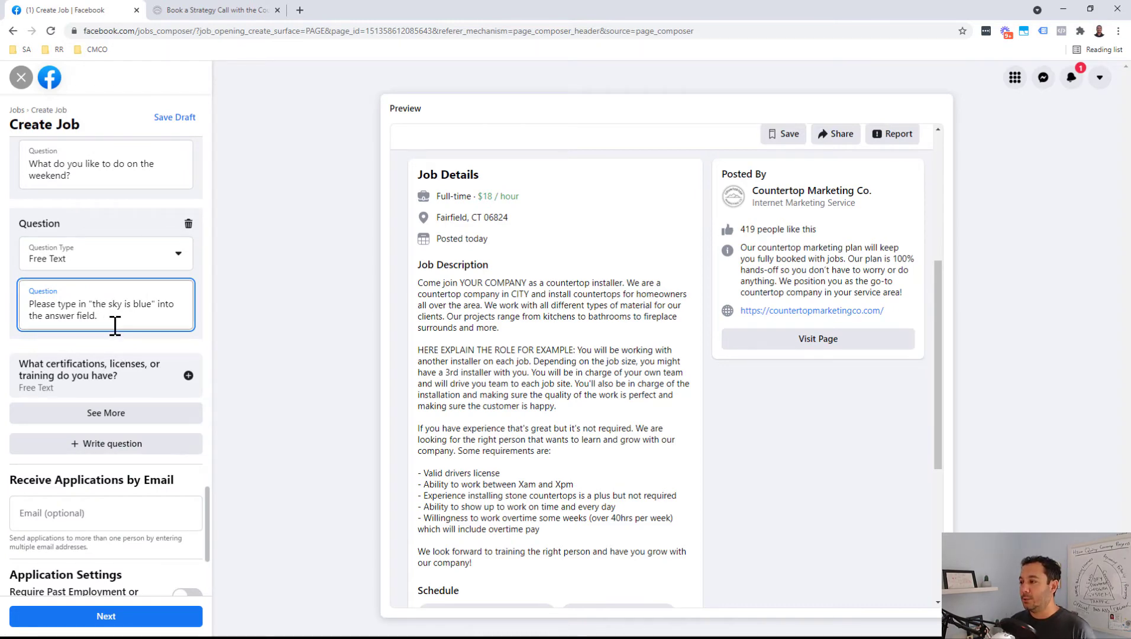
scroll(113, 319, down, 3)
scroll(112, 278, down, 1)
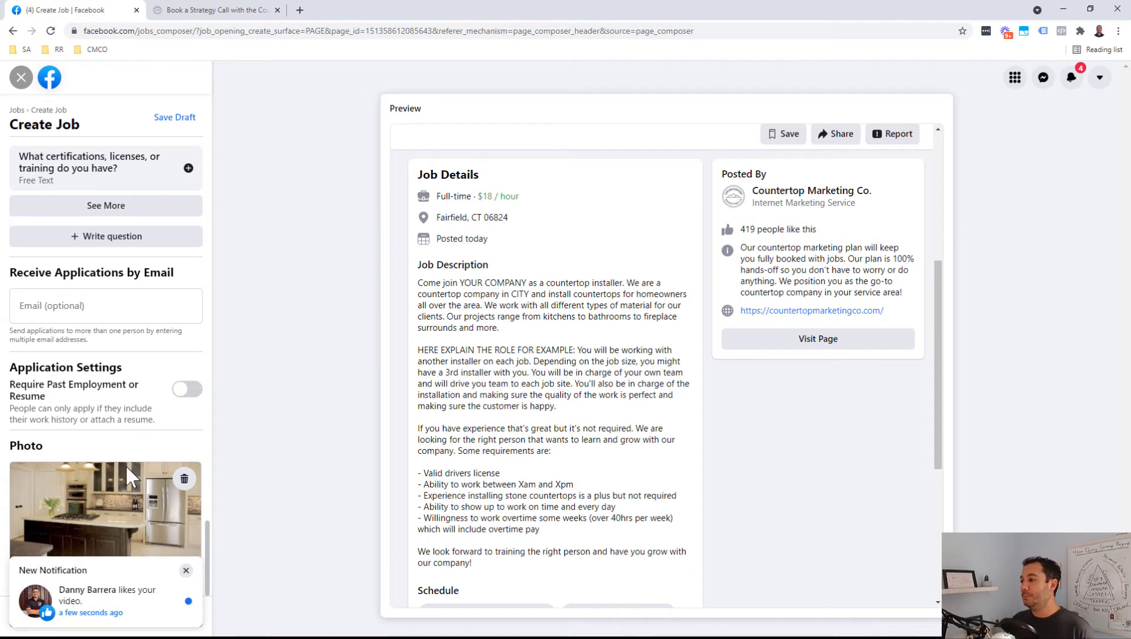
click(185, 571)
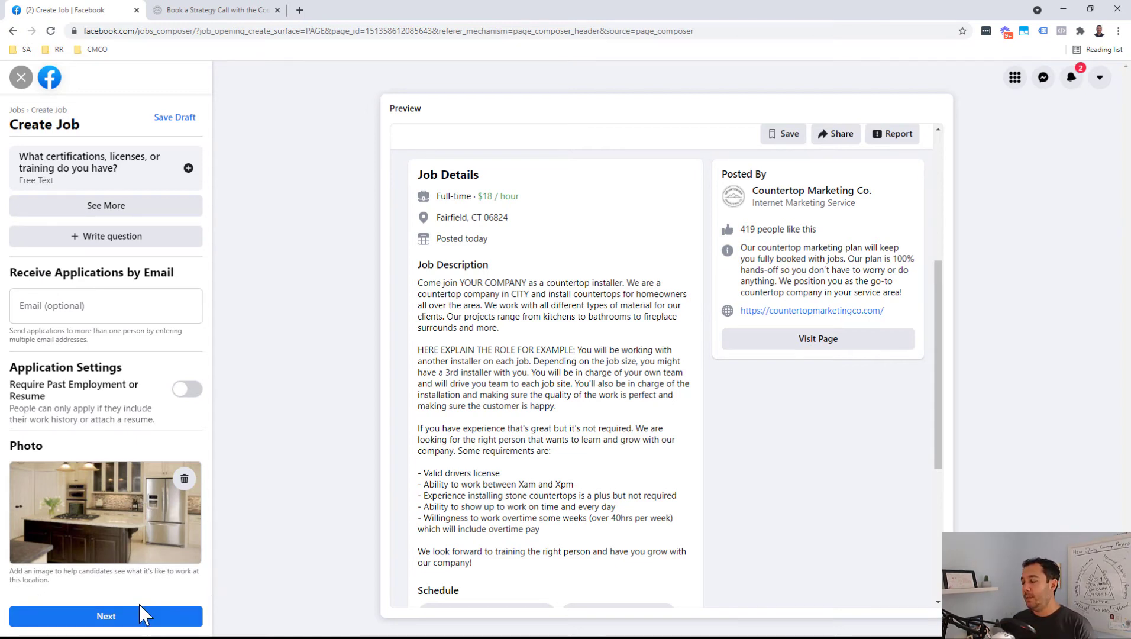
click(172, 118)
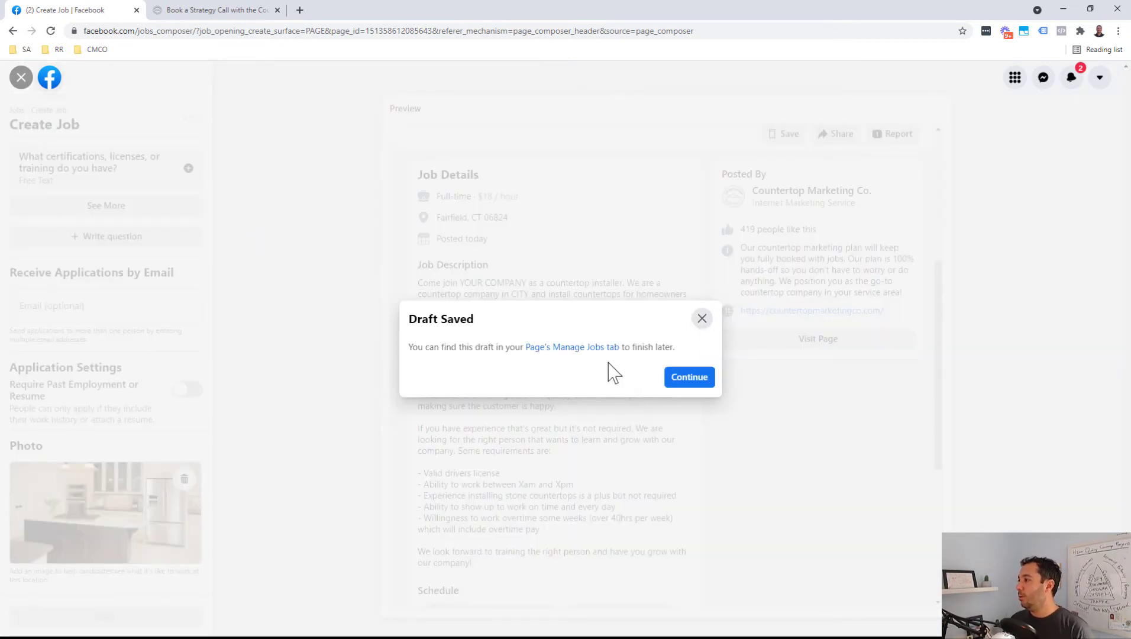
Step: Open the page's Manage Jobs list from the saved-draft message, view the Office Assistant job and return to the list
click(577, 350)
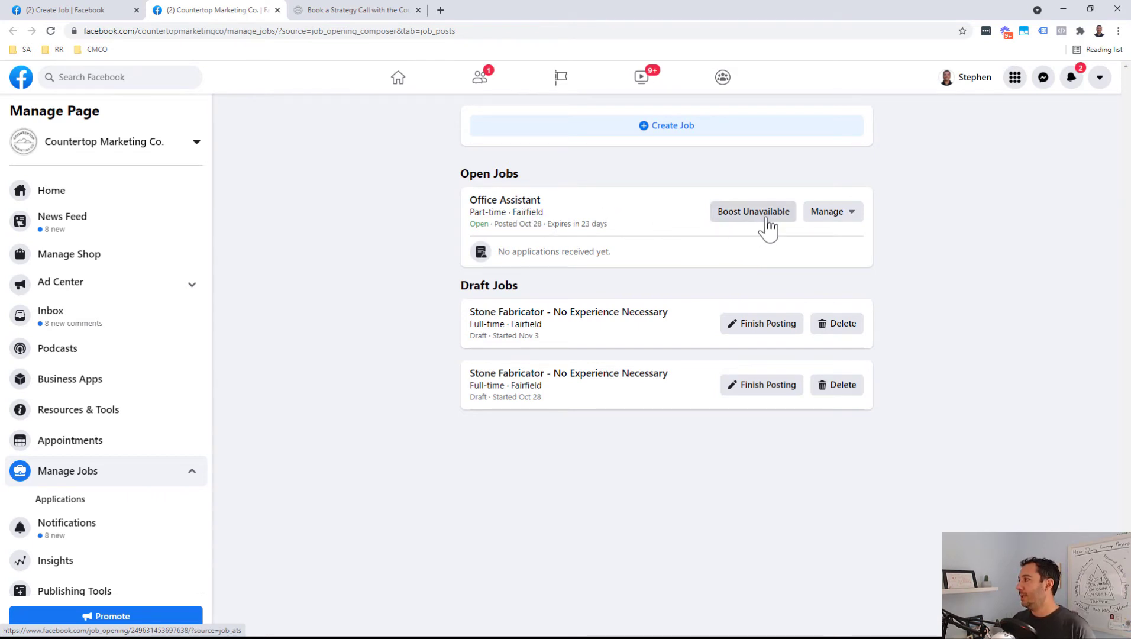
click(622, 232)
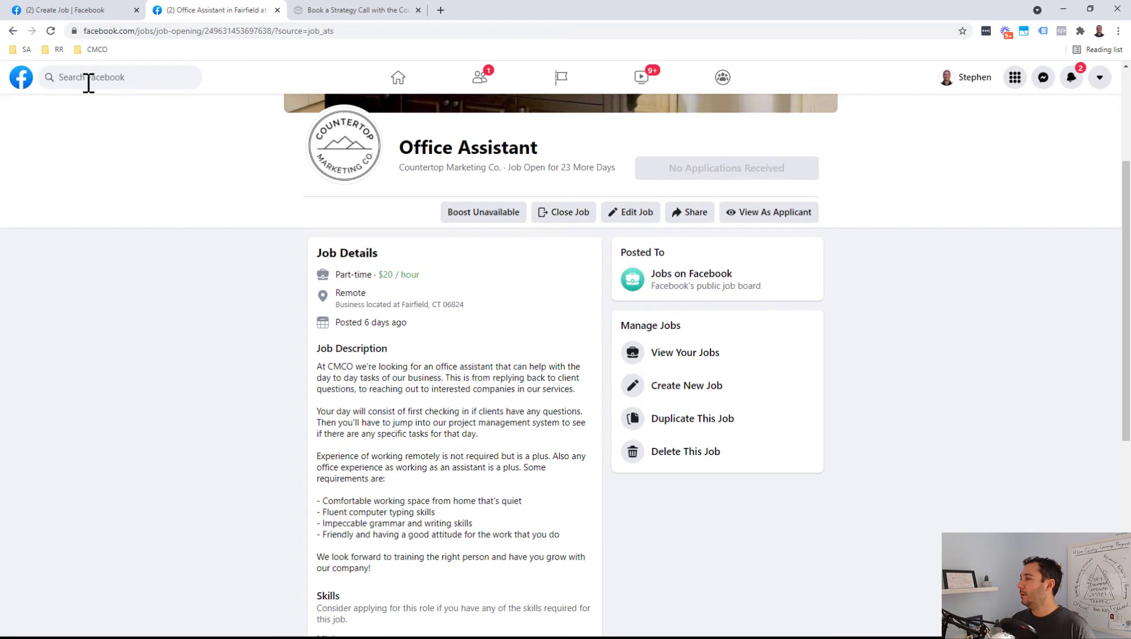
click(13, 30)
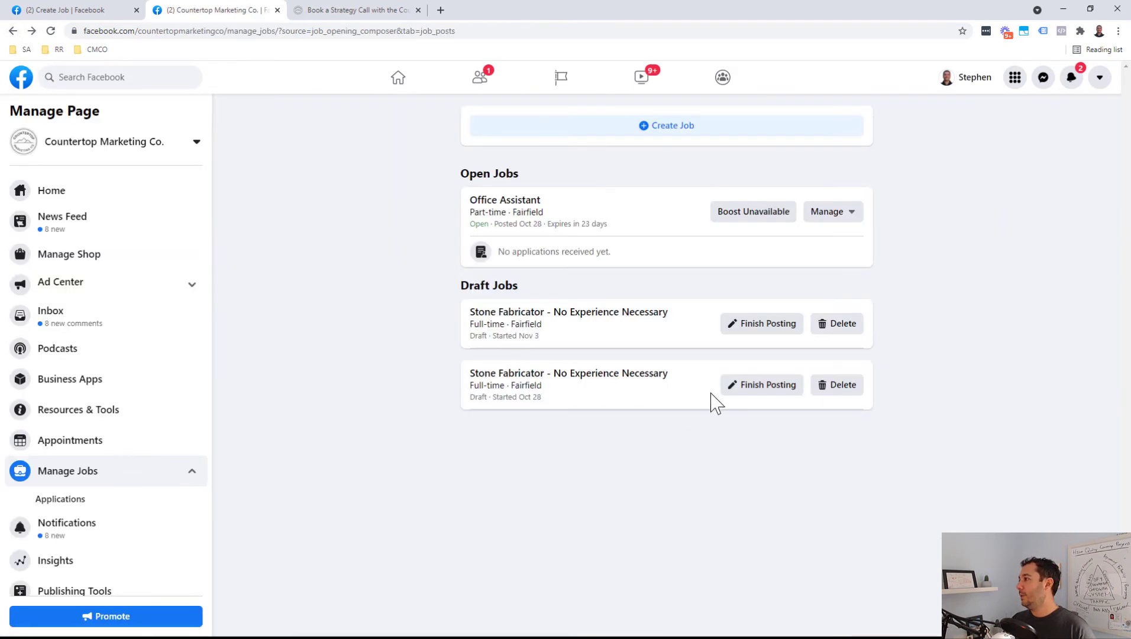
Step: Reopen the Stone Fabricator draft started Nov 3, review its preview and publish the job
click(758, 331)
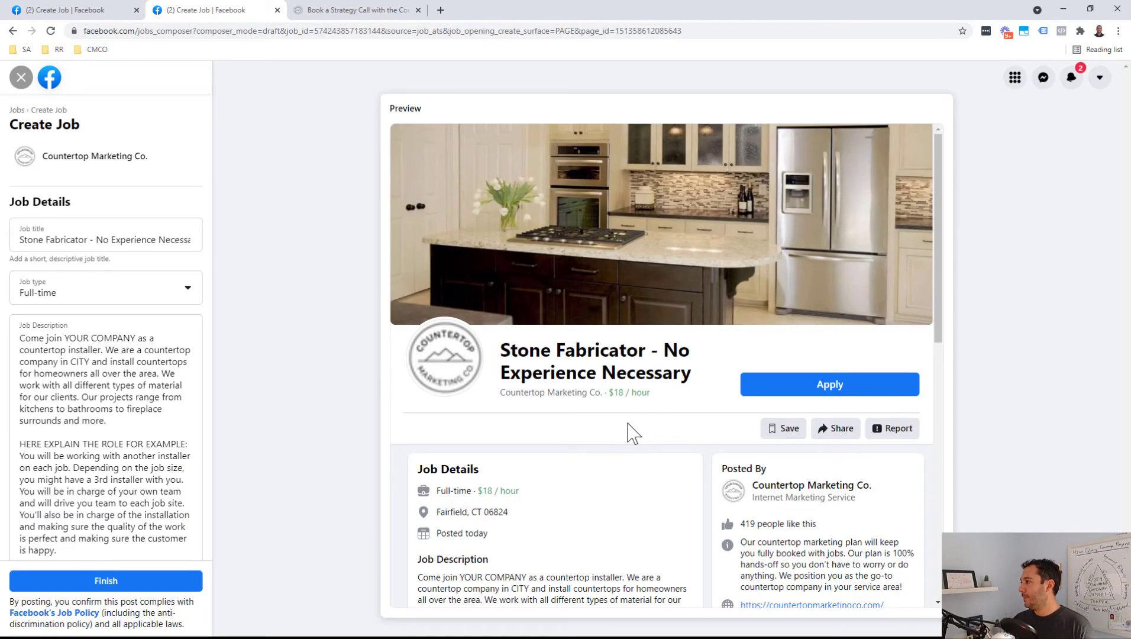
scroll(633, 433, down, 10)
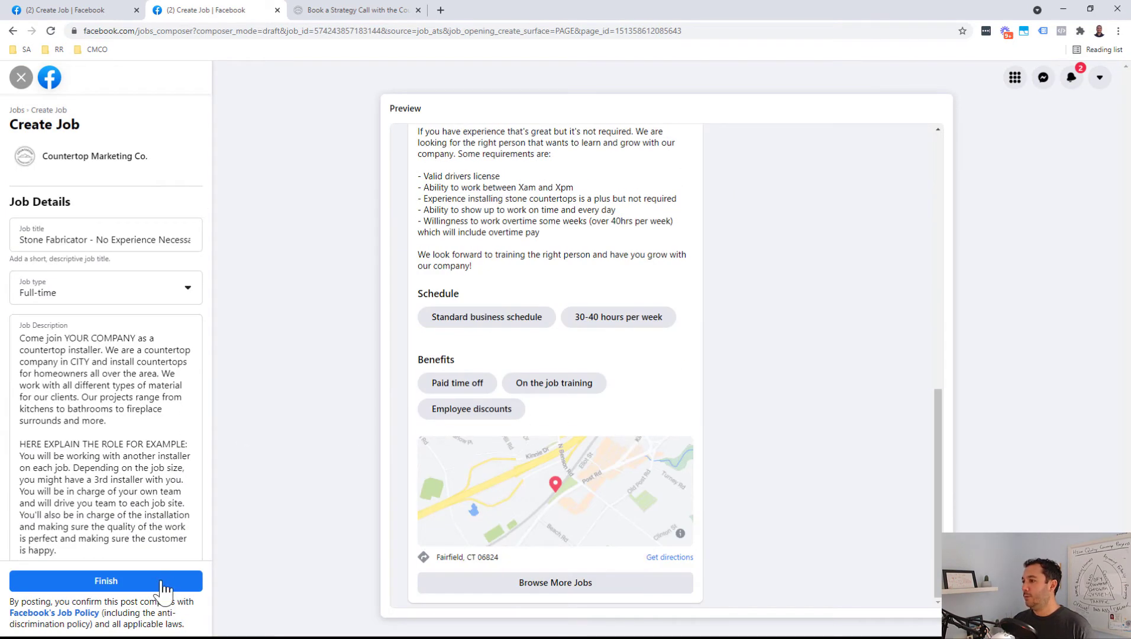
click(129, 584)
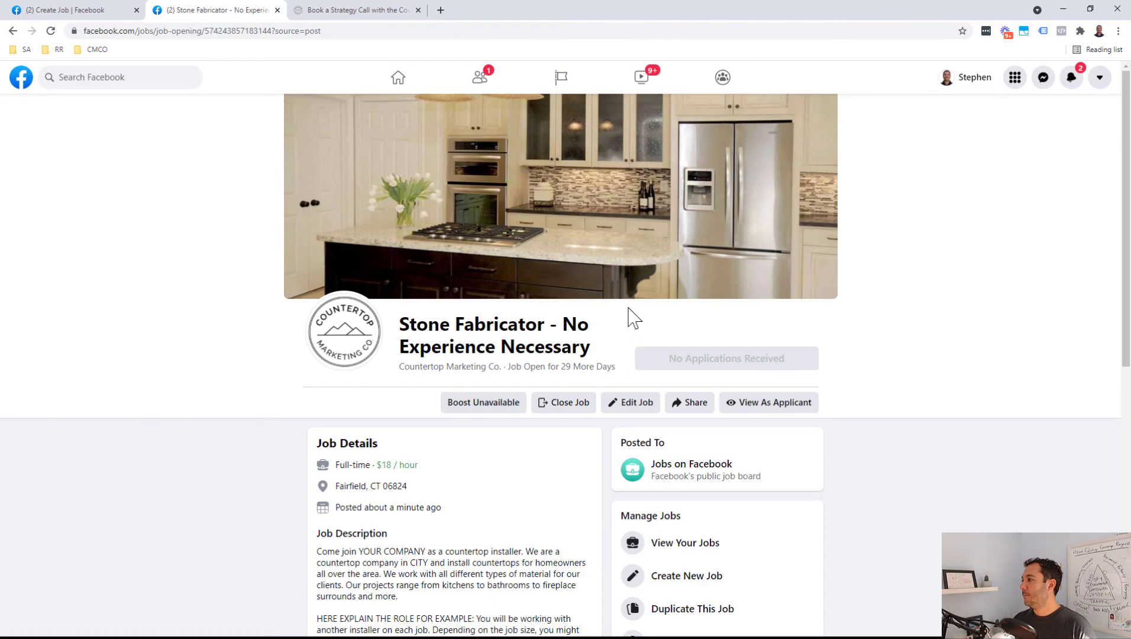
Step: Review the published Stone Fabricator job page, including its description, schedule, benefits and management options
scroll(595, 318, down, 8)
scroll(592, 314, up, 8)
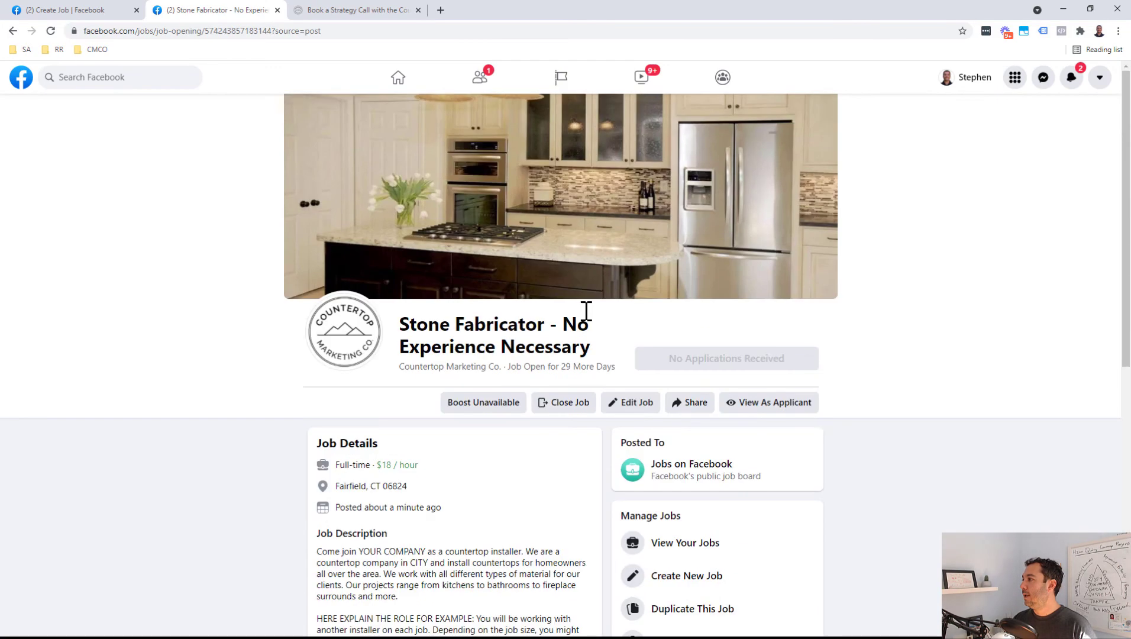
scroll(587, 310, down, 3)
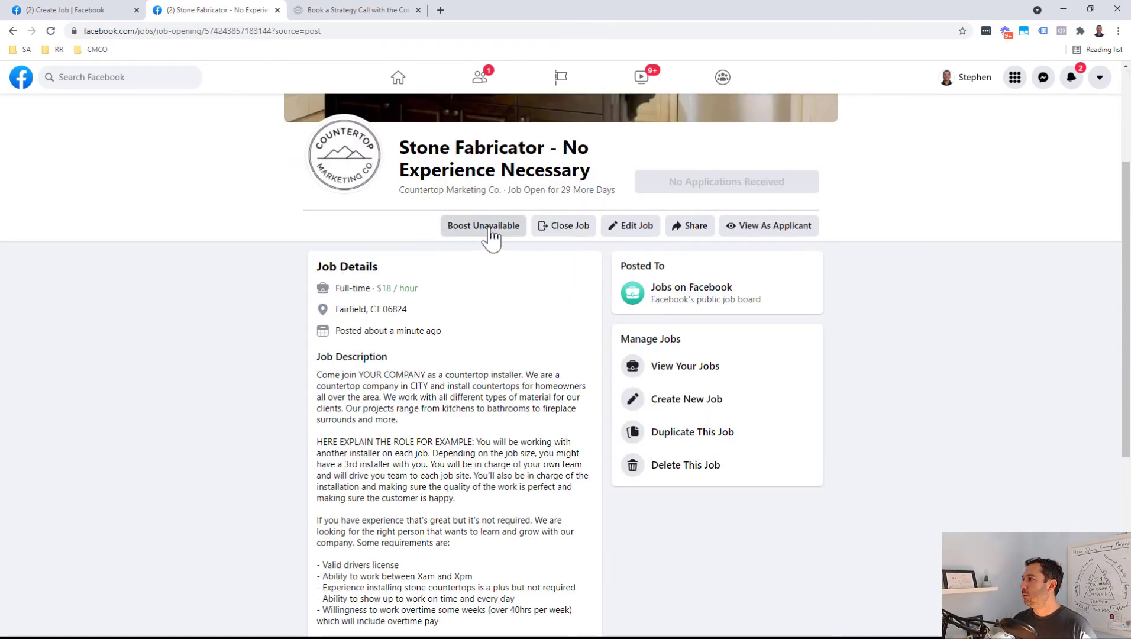
scroll(556, 372, down, 7)
scroll(560, 379, up, 6)
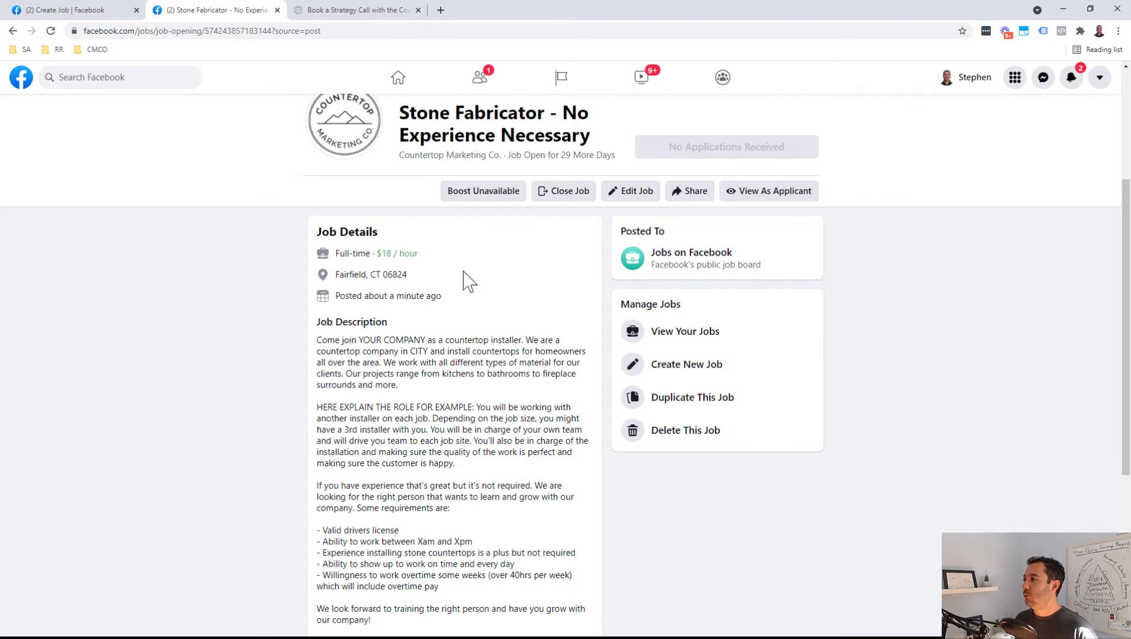
scroll(417, 312, up, 4)
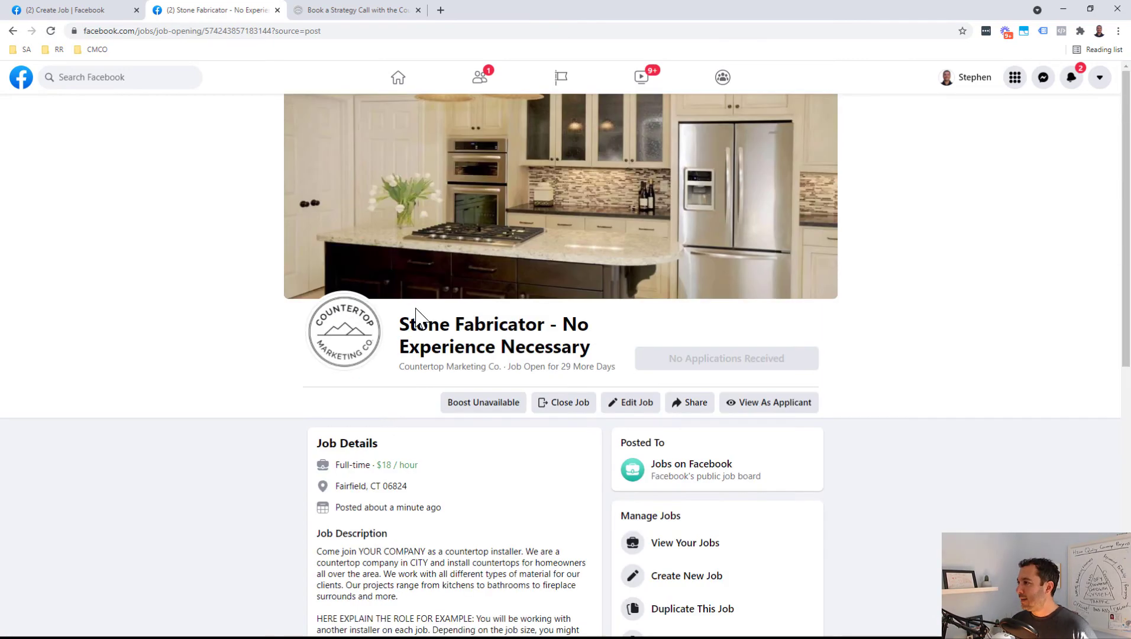
scroll(450, 298, down, 9)
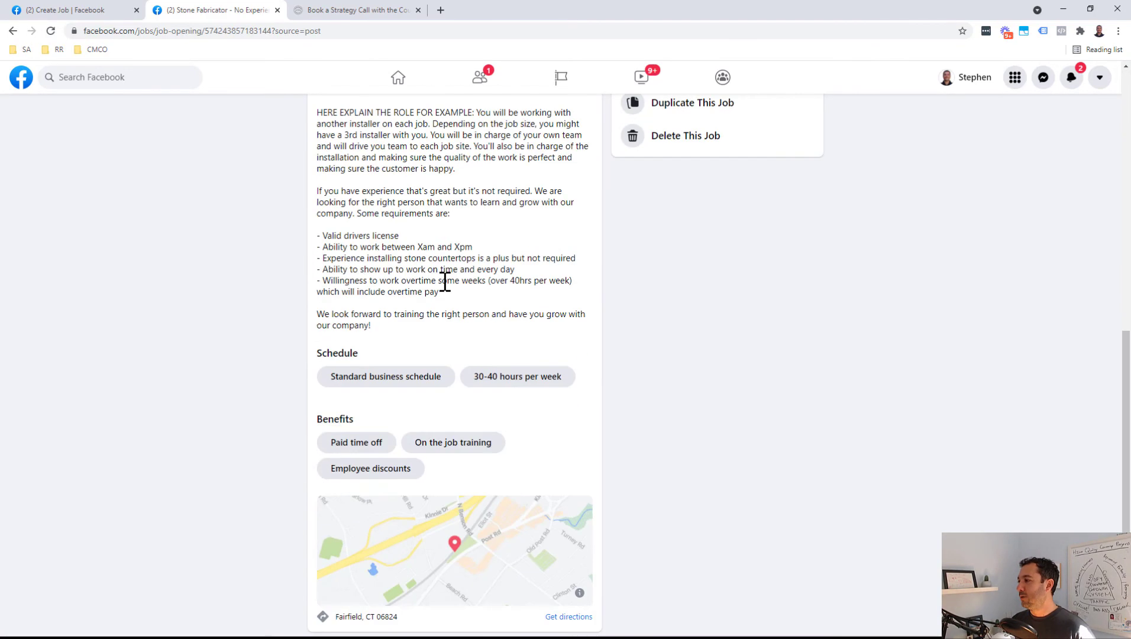
Step: Return to the jobs list, refresh it, publish the Stone Fabricator draft started Oct 28 and check why boosting is unavailable
click(12, 30)
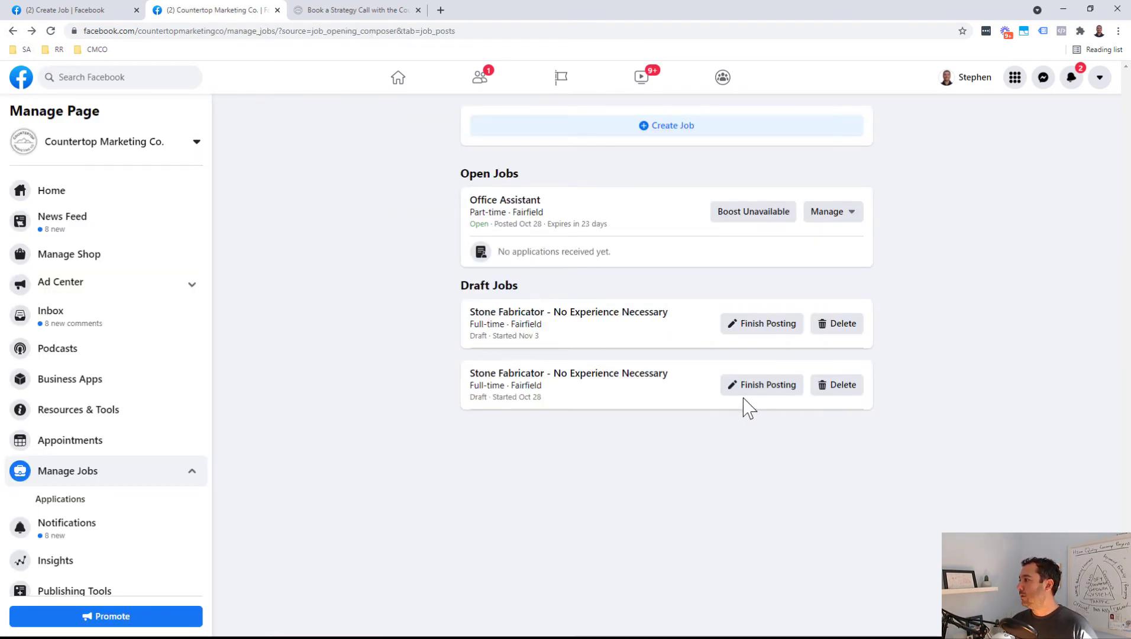
click(50, 30)
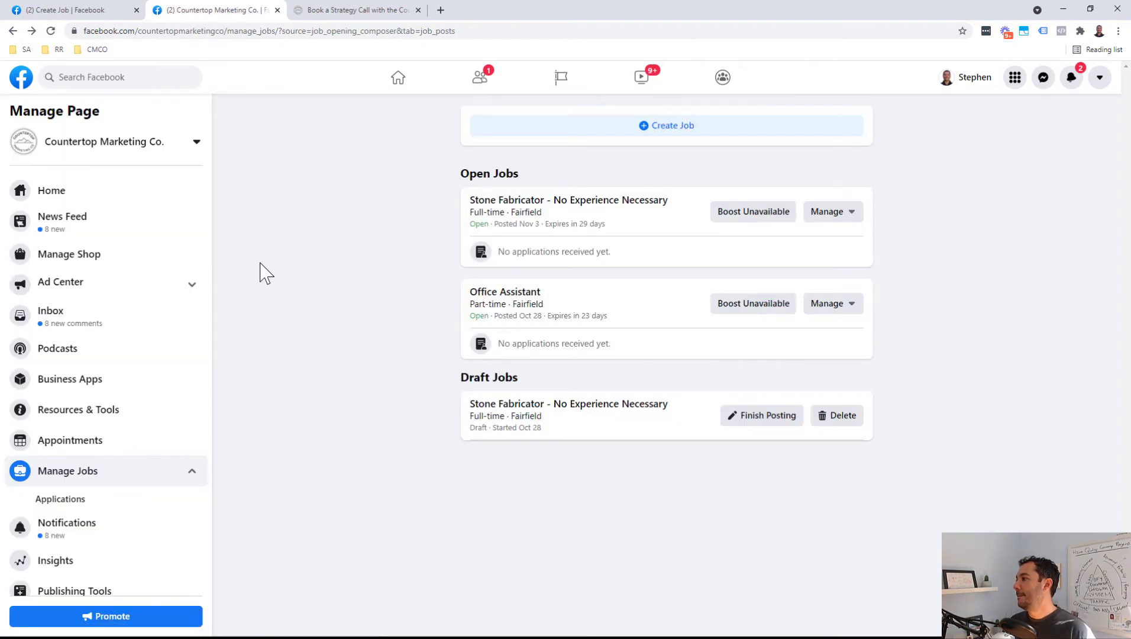
click(745, 420)
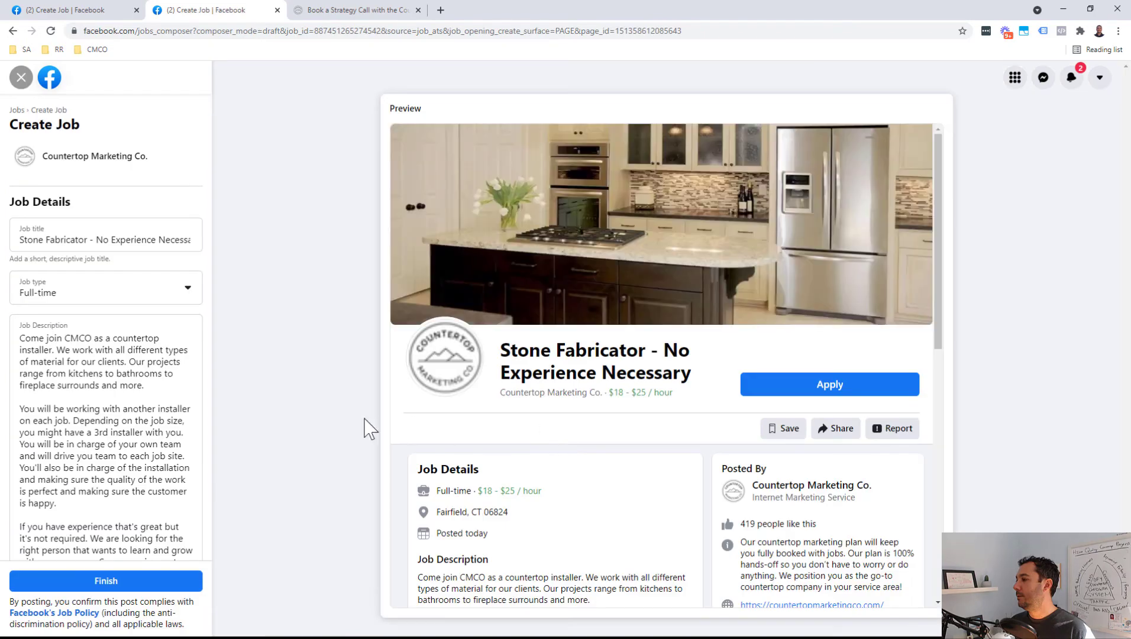
click(118, 584)
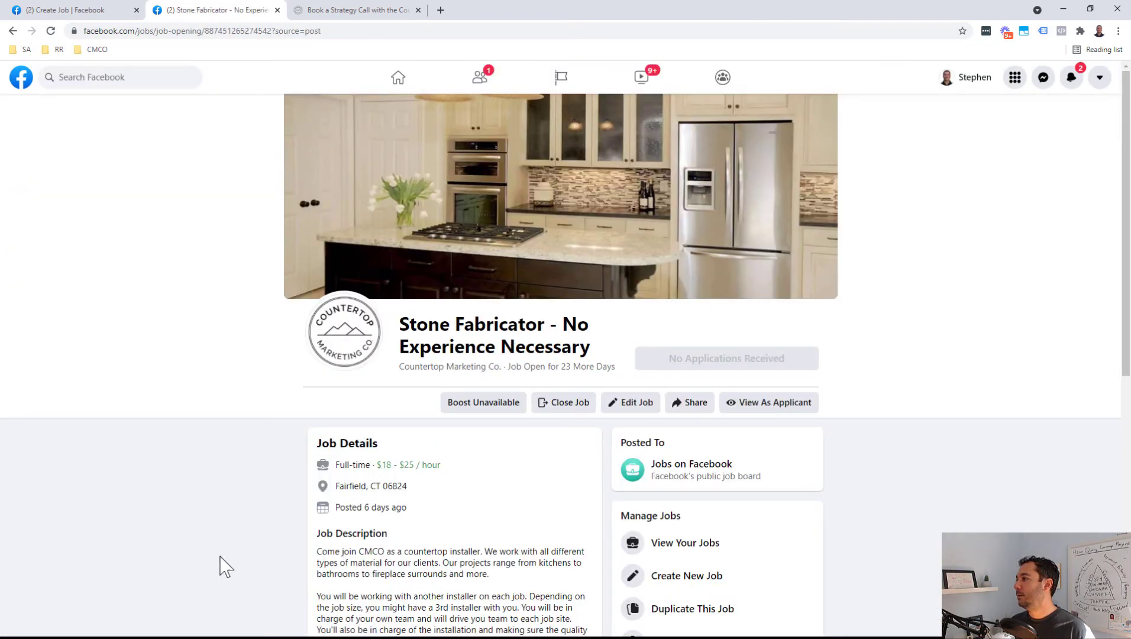
click(513, 407)
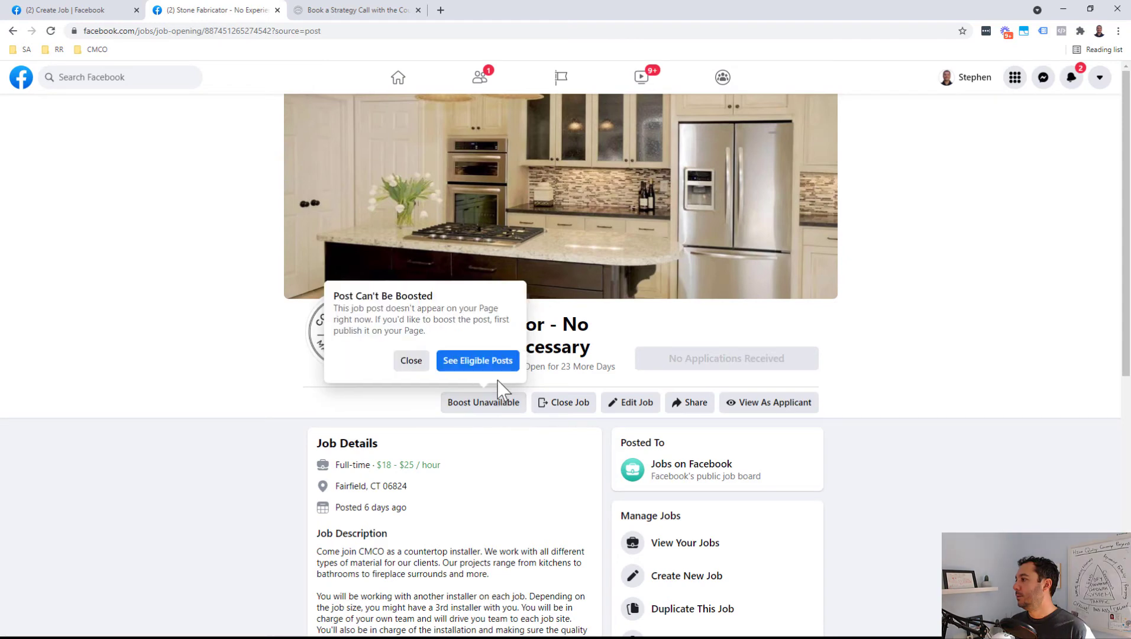
click(414, 362)
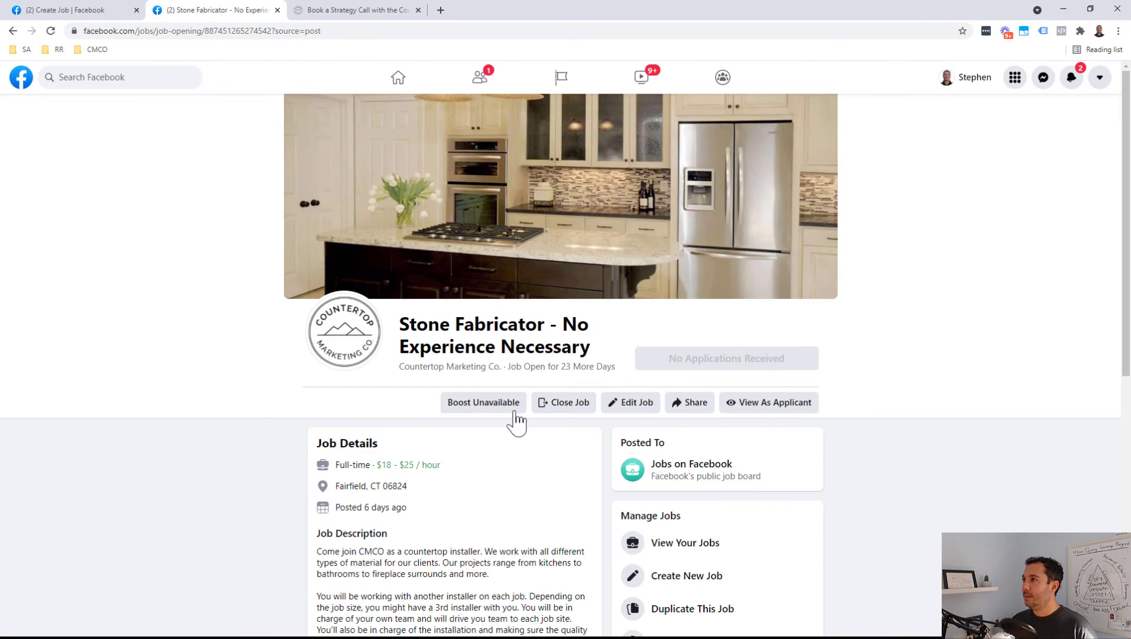
Step: Go back to the original job composer, continue past the saved-draft message and refresh the page's jobs list
click(109, 10)
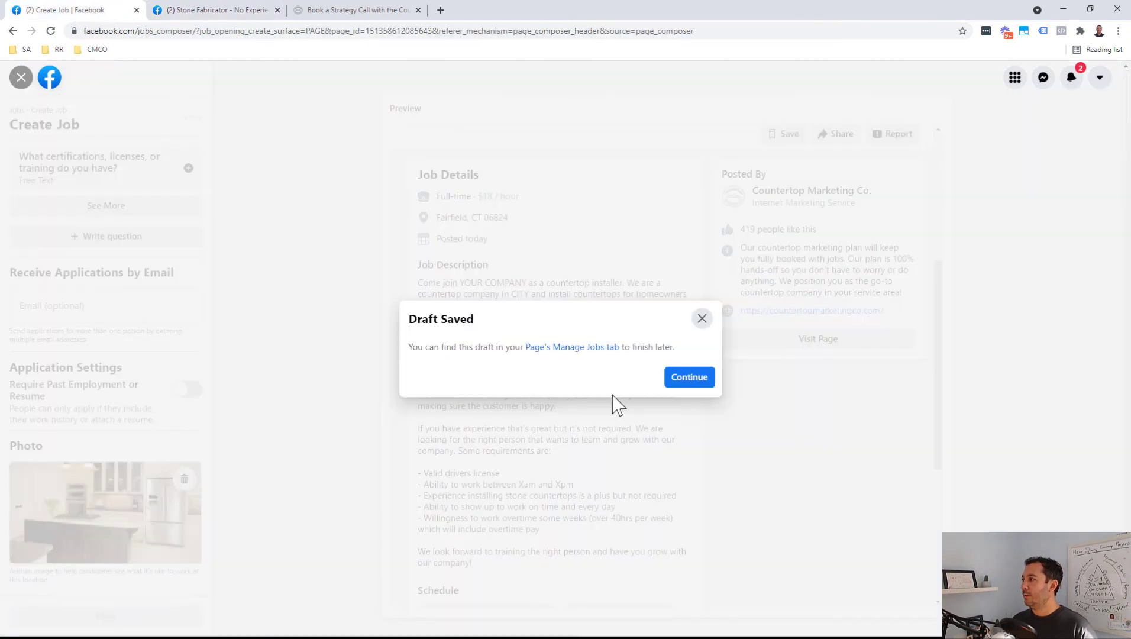
click(691, 380)
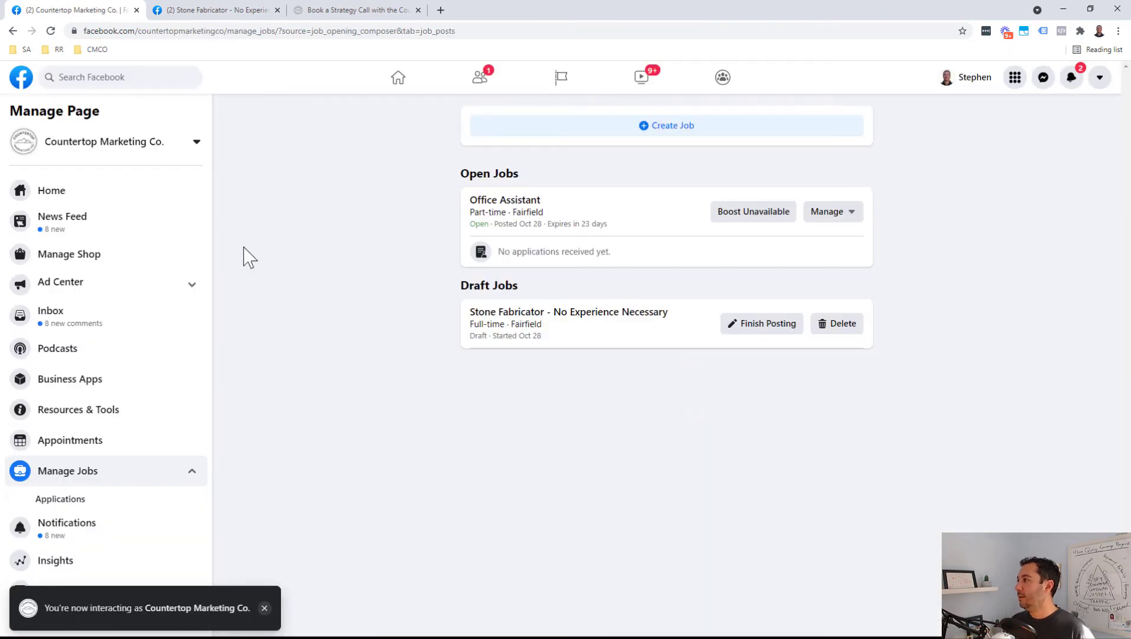
click(51, 31)
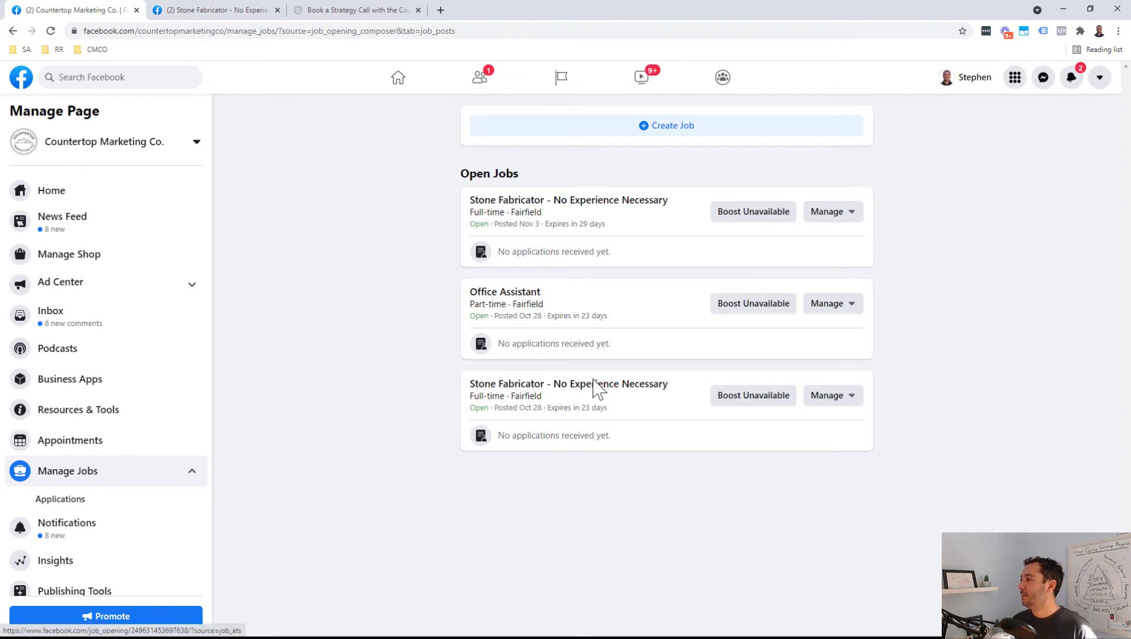
Step: Close the Stone Fabricator job posted Oct 28 and answer Yes to having hired someone through Facebook
click(851, 398)
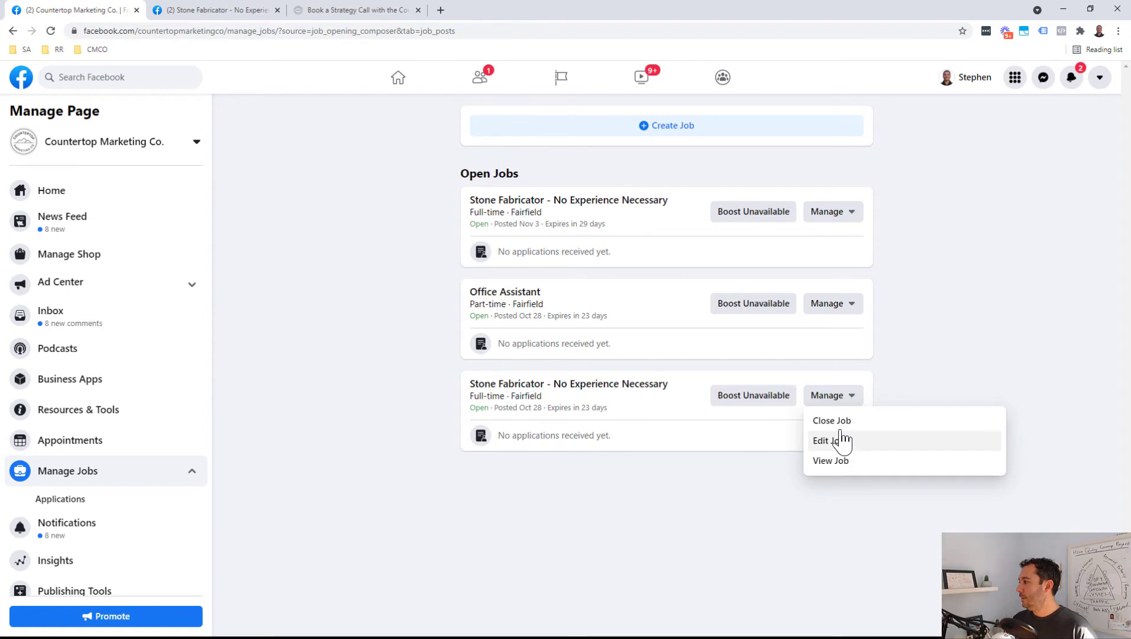
click(840, 423)
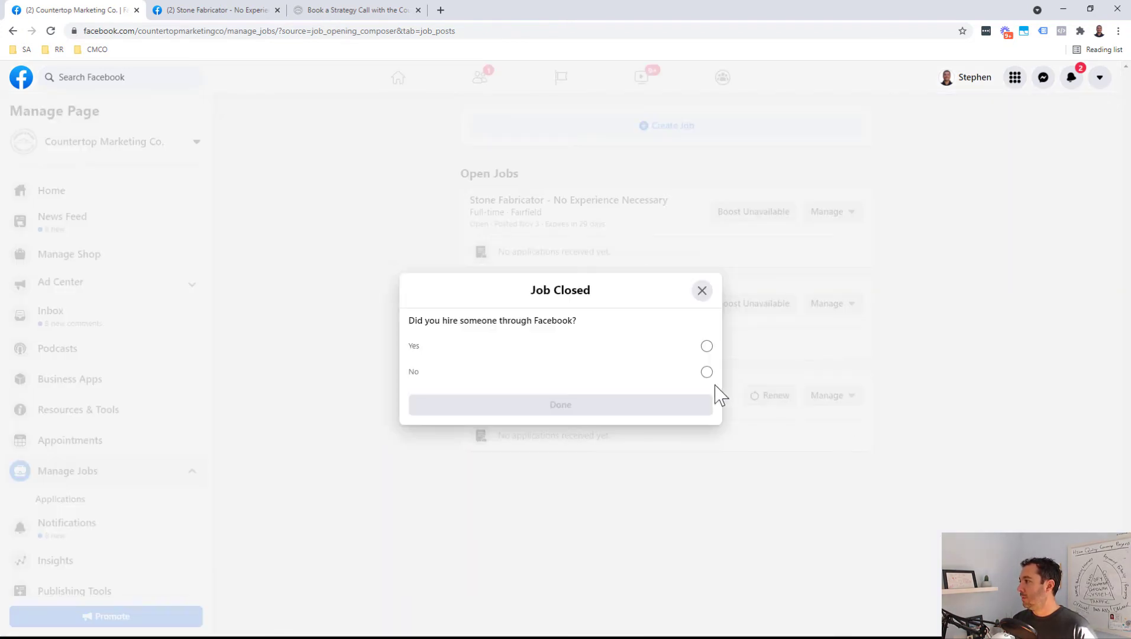
click(707, 347)
click(638, 409)
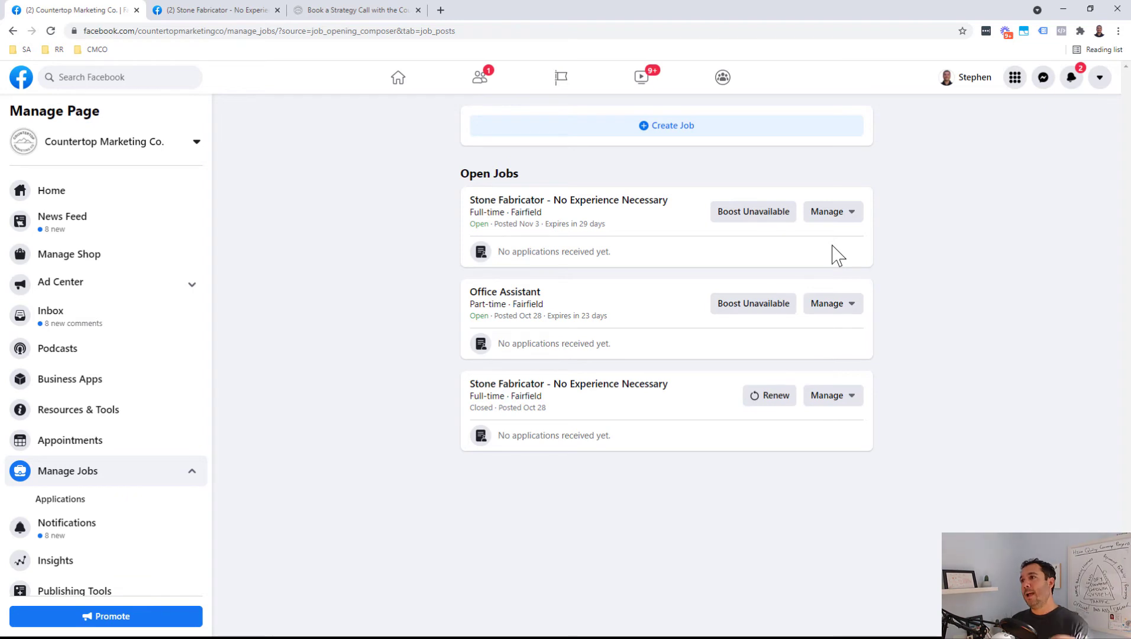
Step: Close the Stone Fabricator job posted Nov 3 and answer Yes to having hired someone through Facebook
click(850, 219)
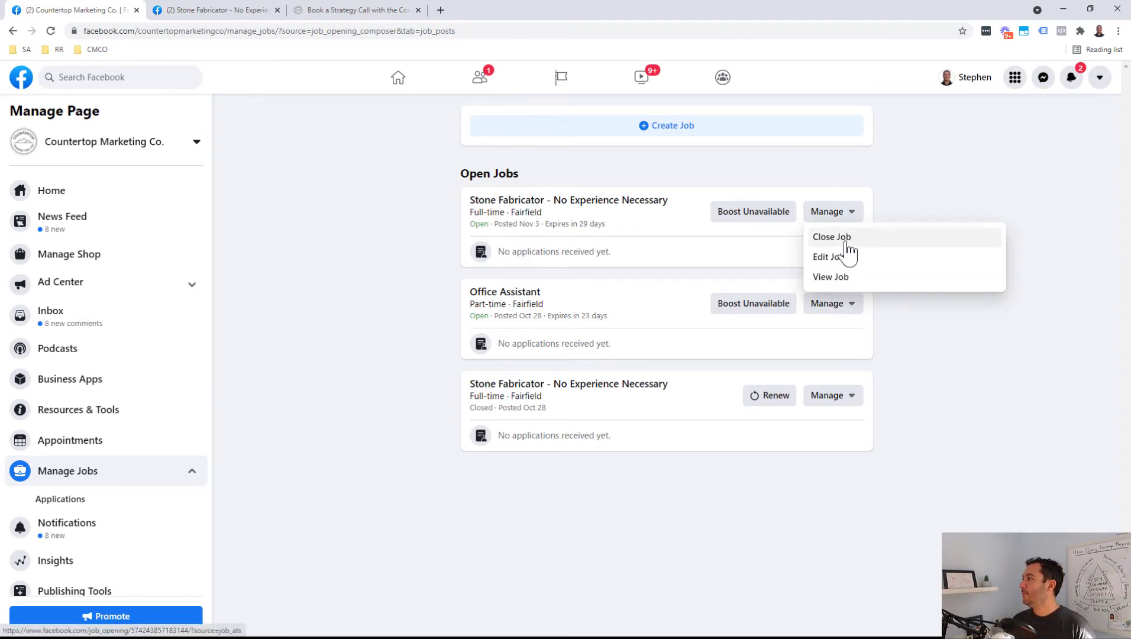
click(849, 236)
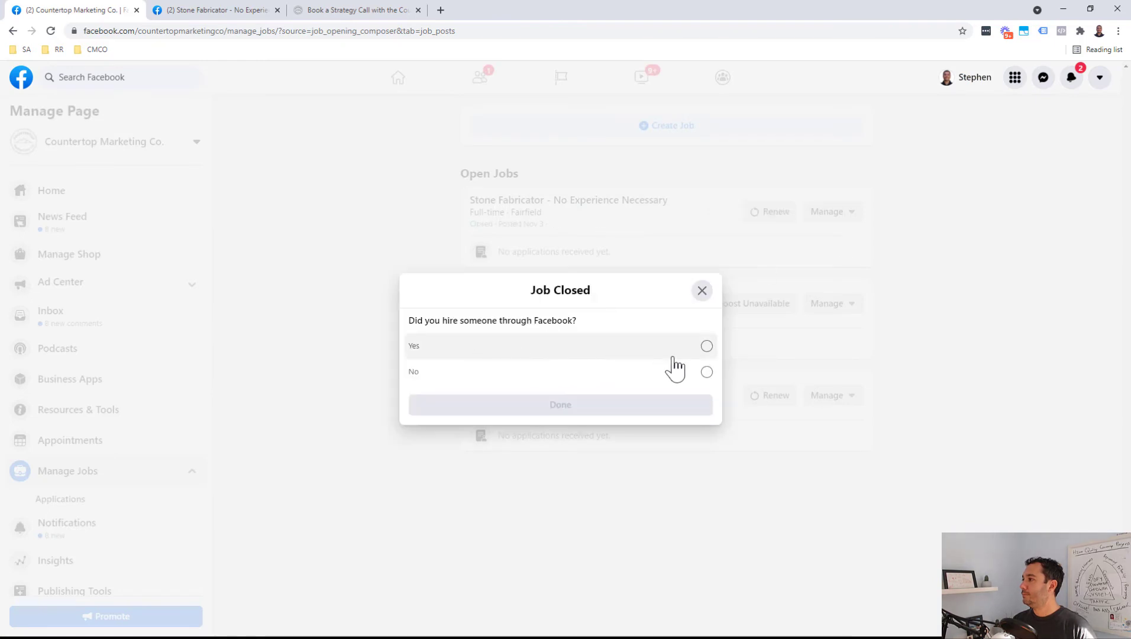
click(706, 348)
click(572, 407)
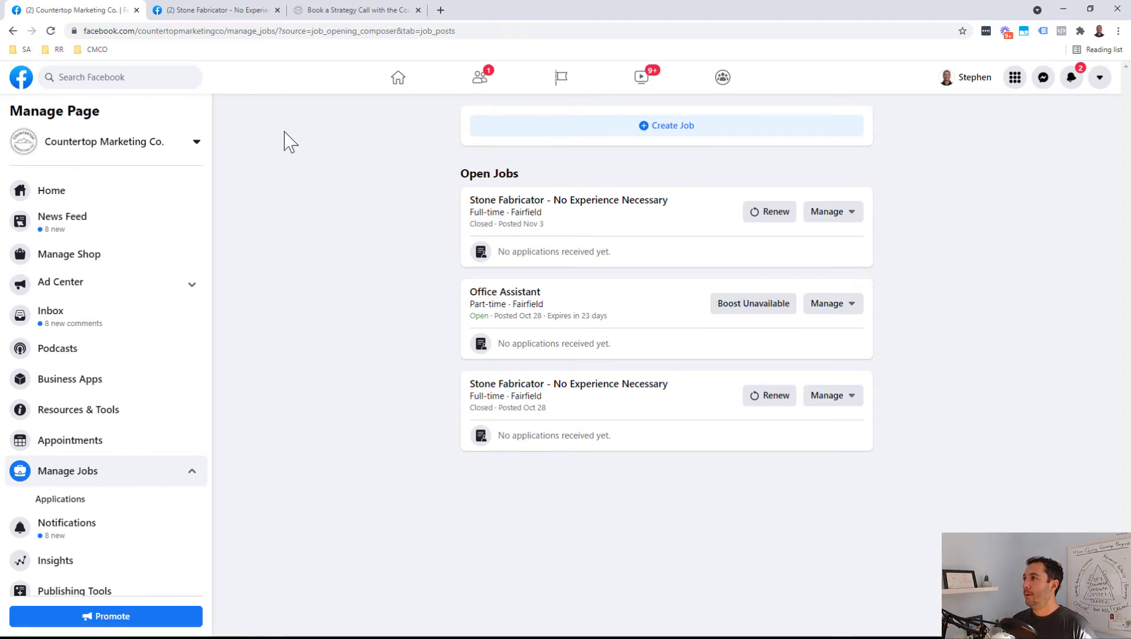
Step: Switch to the open Stone Fabricator job page and load facebook.com/countertopmarketingco in its place
click(206, 8)
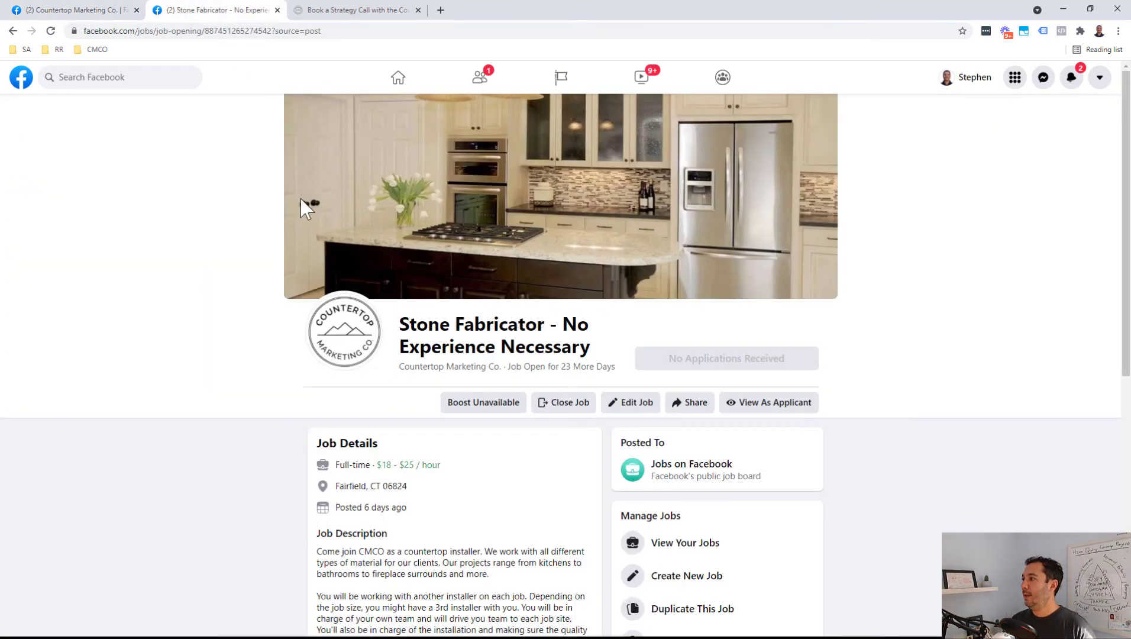
click(24, 83)
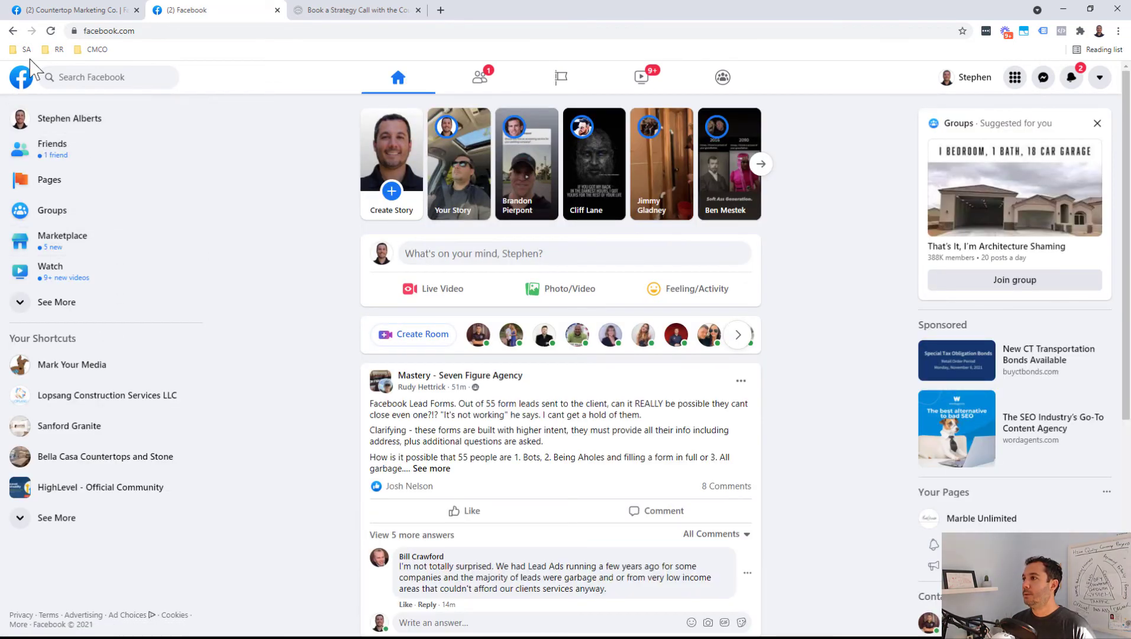
click(12, 31)
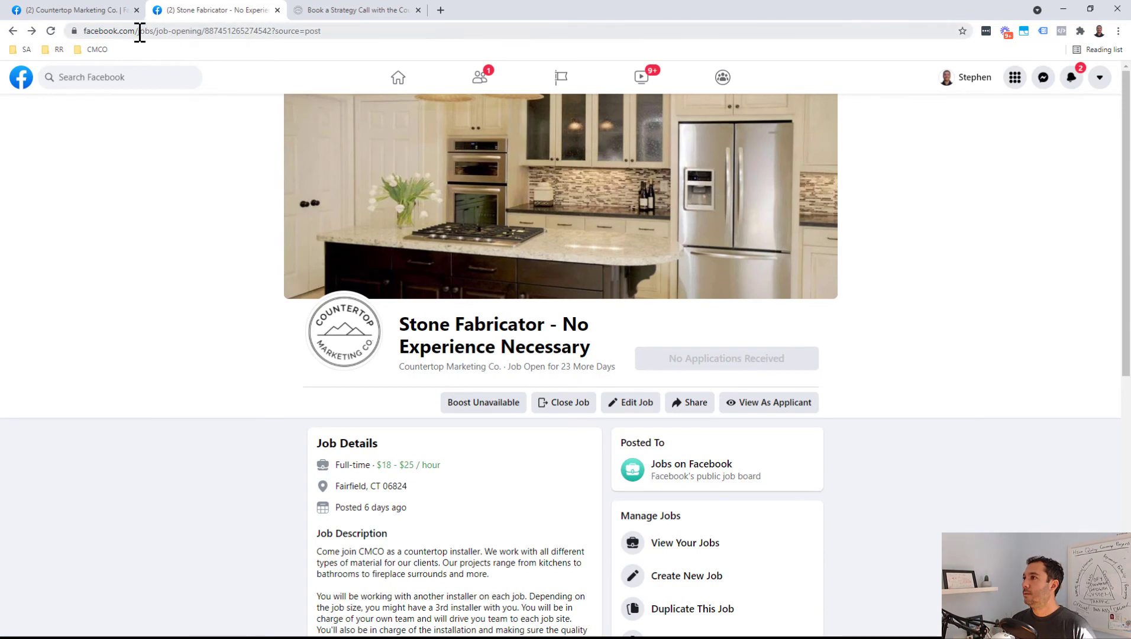
click(139, 31)
drag(187, 35, 594, 35)
text(counter)
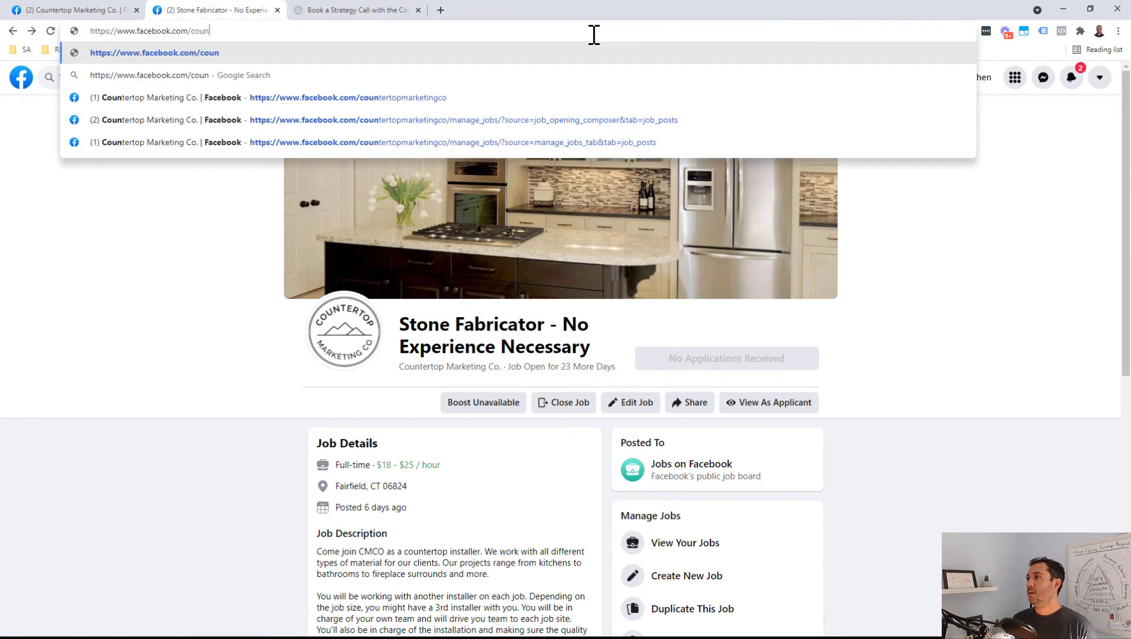
key(Down)
key(Down)
key(Return)
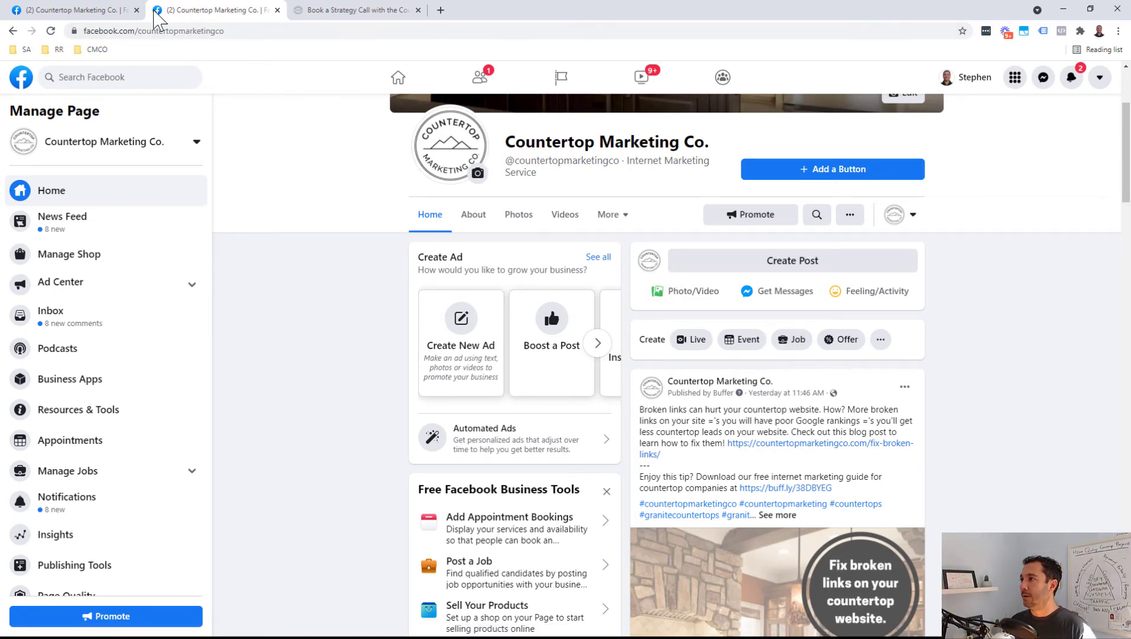
Step: Open the existing Office Assistant job for reference and start a new job post from the Countertop Marketing Co. page
click(74, 10)
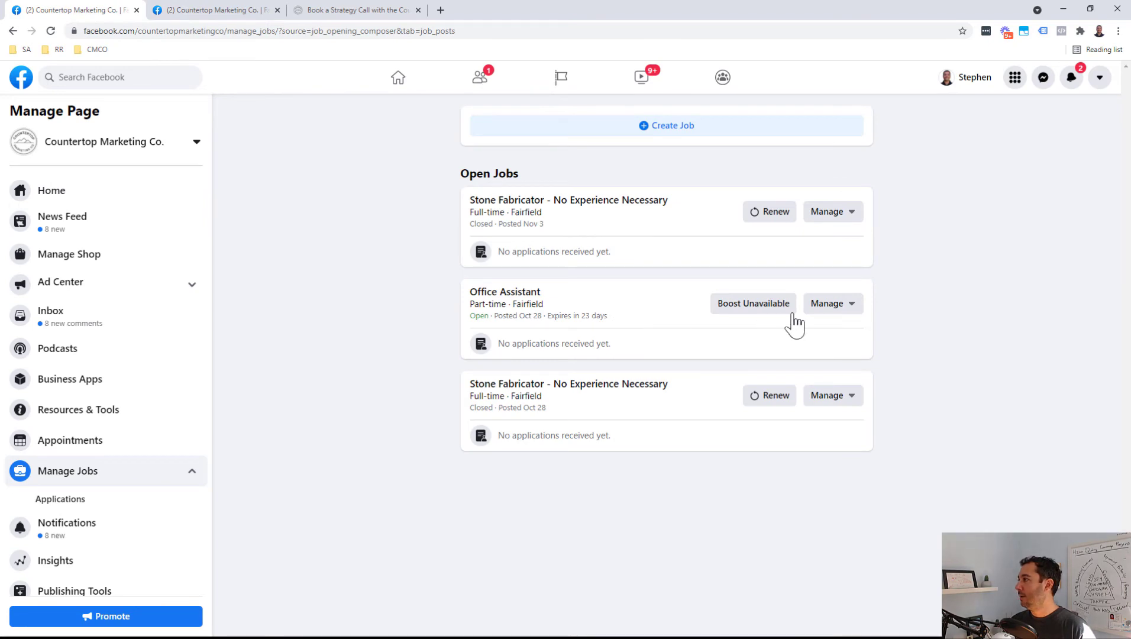
click(520, 305)
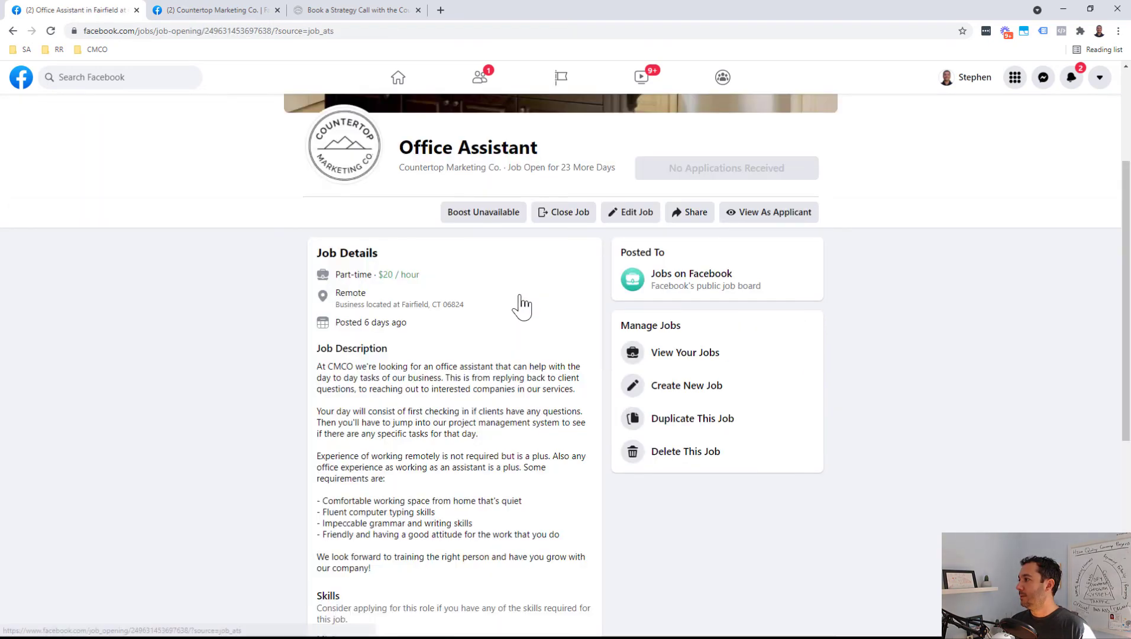
scroll(434, 321, down, 4)
key(ctrl+Tab)
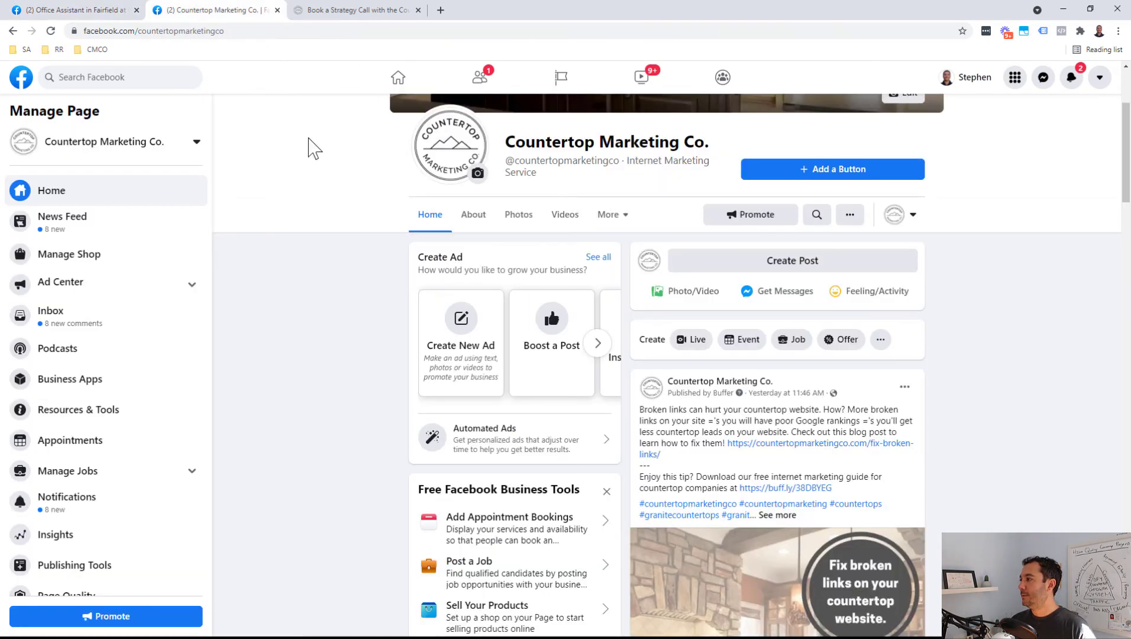
click(804, 348)
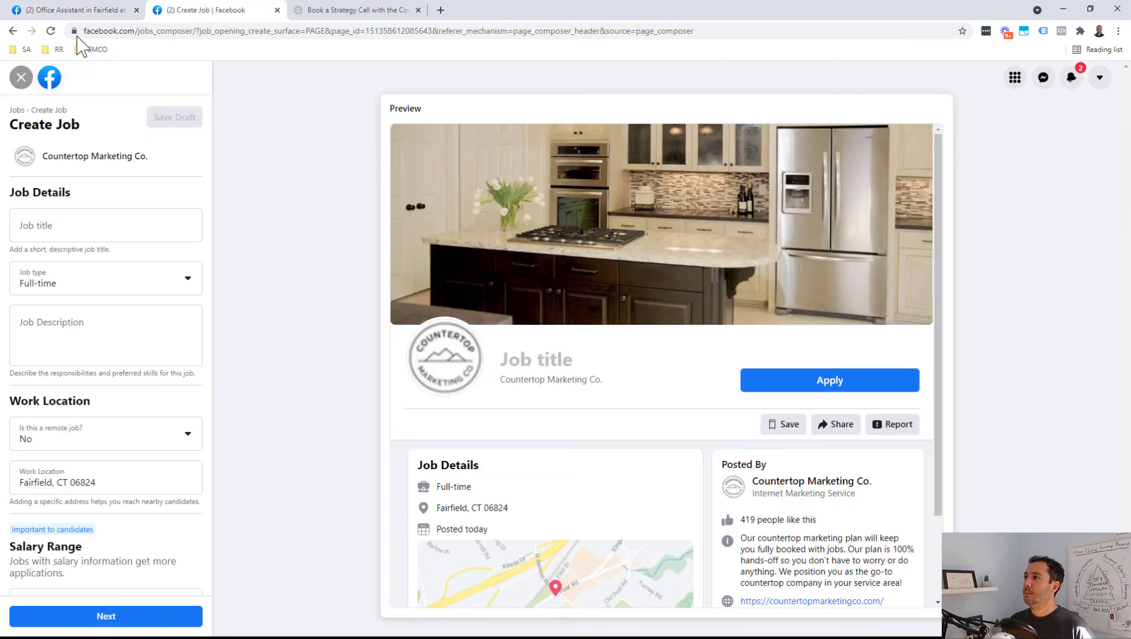
Step: Copy the title from the existing Office Assistant job and set the new job's title to Office Assistant using the matching suggestion
click(80, 10)
scroll(419, 225, up, 3)
drag(572, 212, 404, 207)
key(ctrl+c)
click(216, 10)
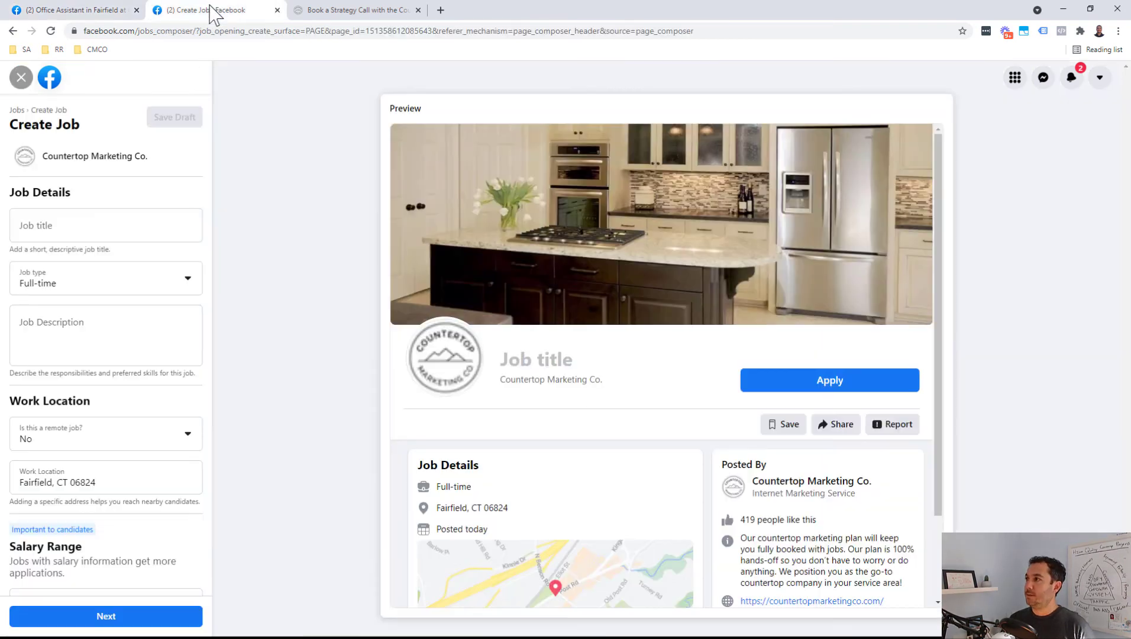
click(97, 228)
key(ctrl+v)
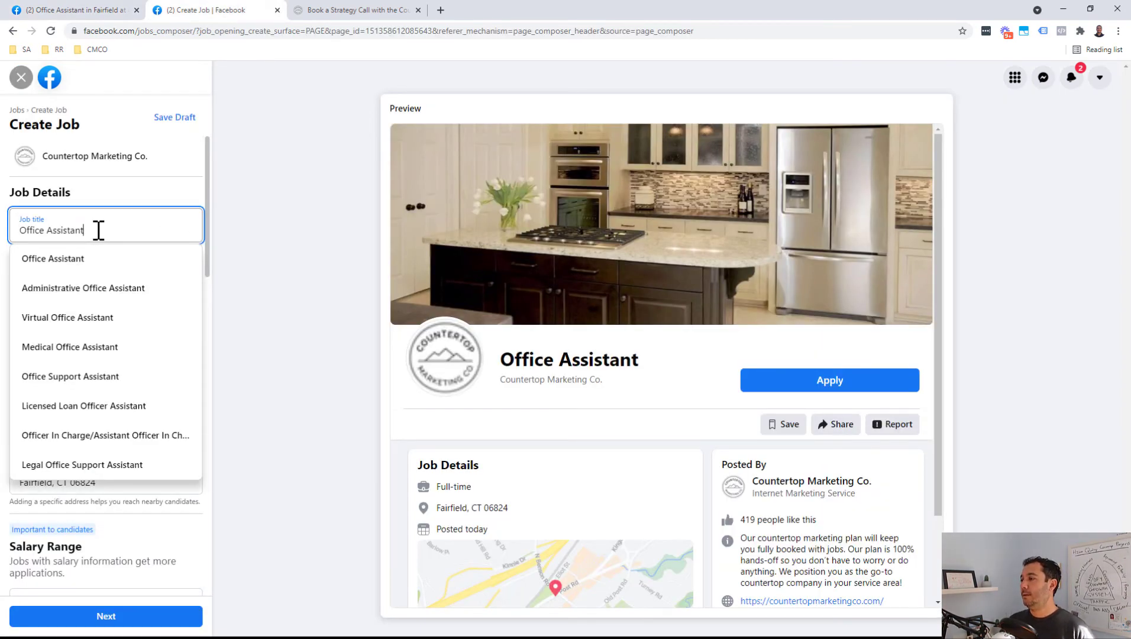
click(83, 263)
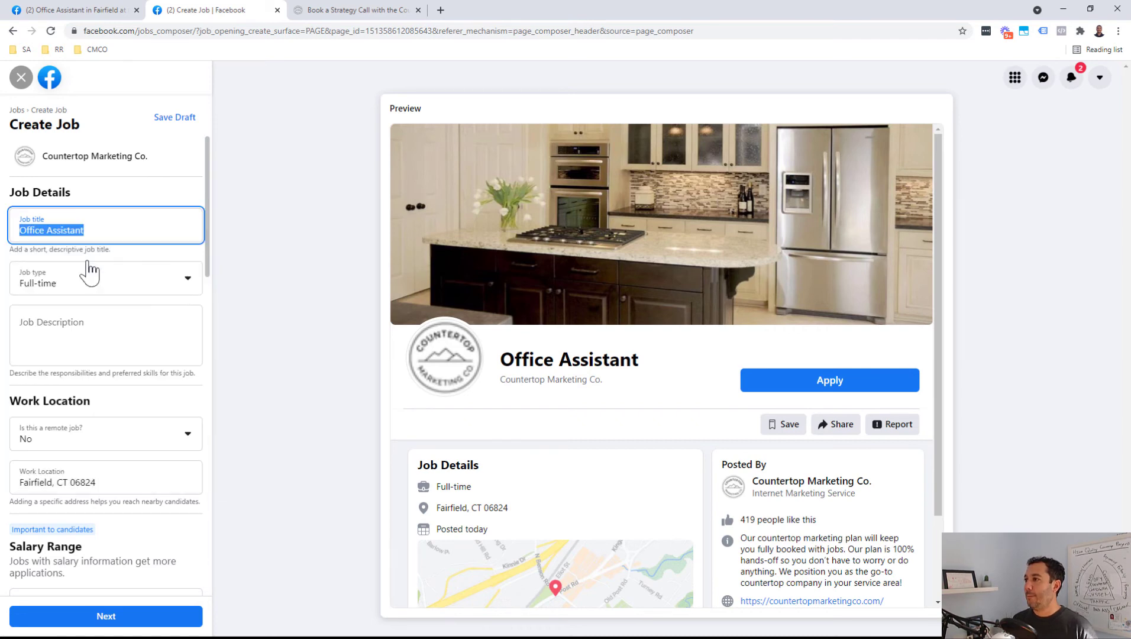
Step: Copy the full job description from the existing Office Assistant post into the new job's description
click(80, 10)
scroll(505, 396, down, 2)
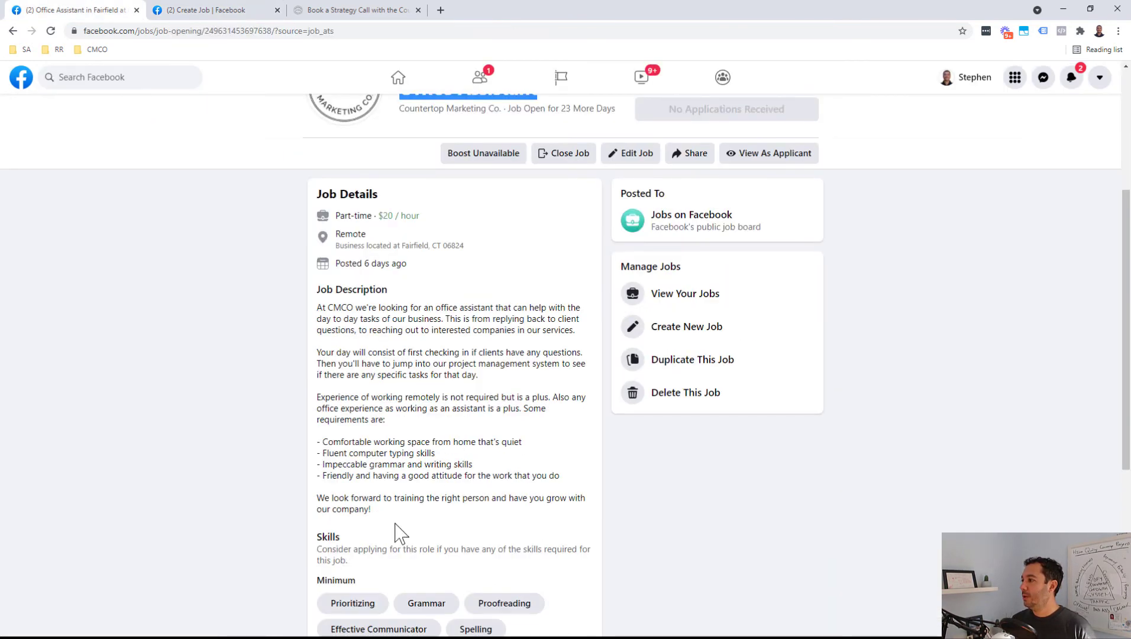
drag(382, 510, 310, 309)
key(ctrl+c)
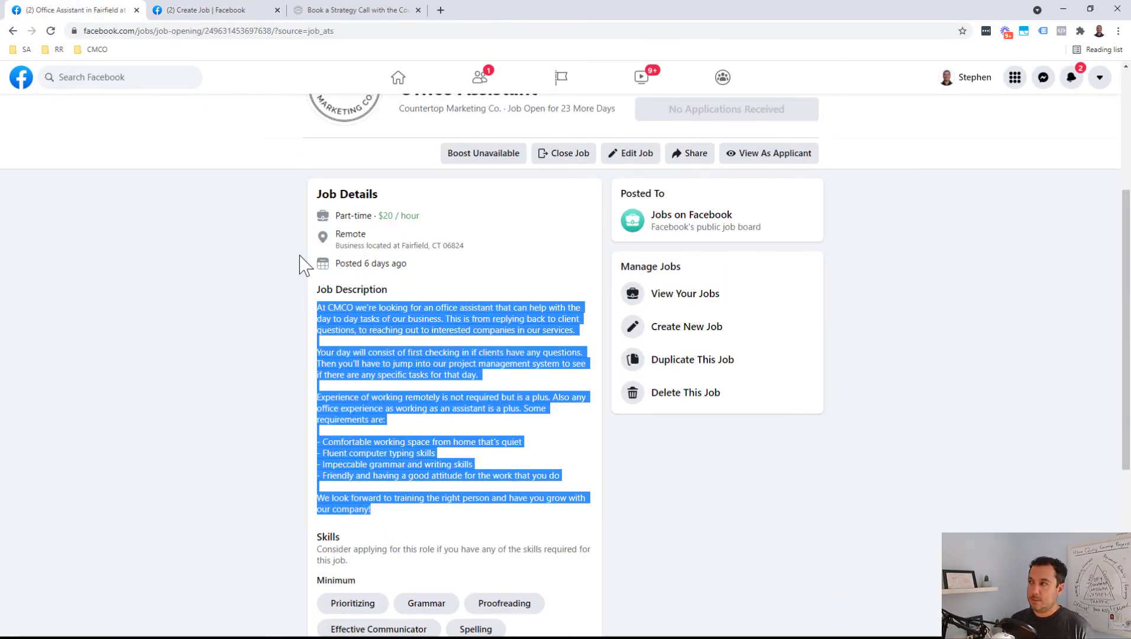
click(220, 9)
click(71, 323)
key(ctrl+v)
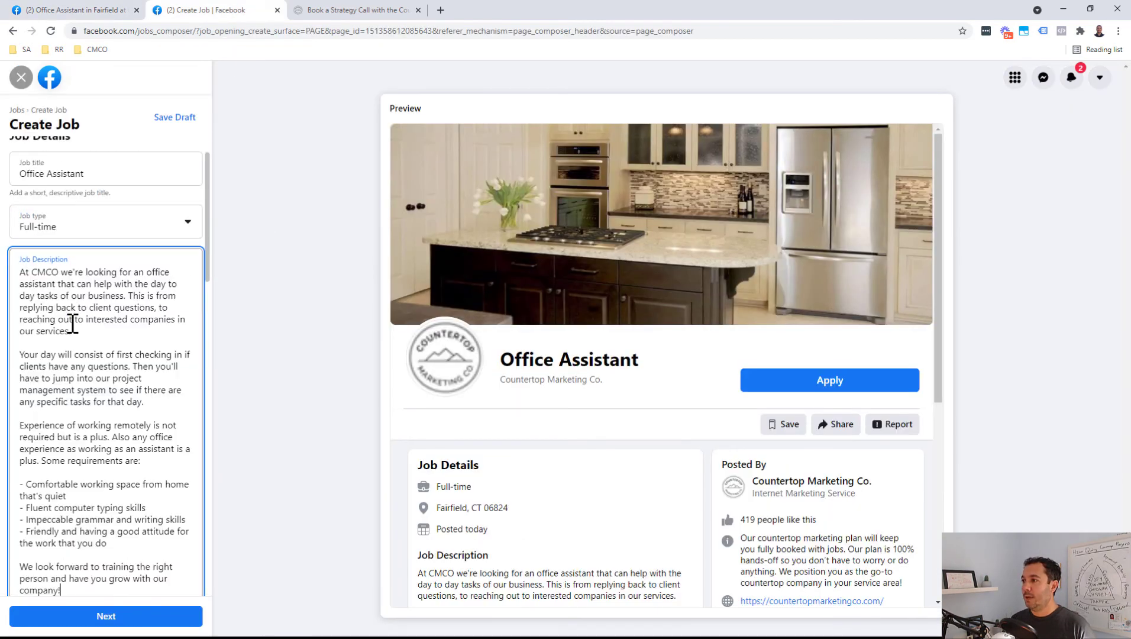
Step: Set the new job's minimum salary to $18 per hour
scroll(120, 370, down, 7)
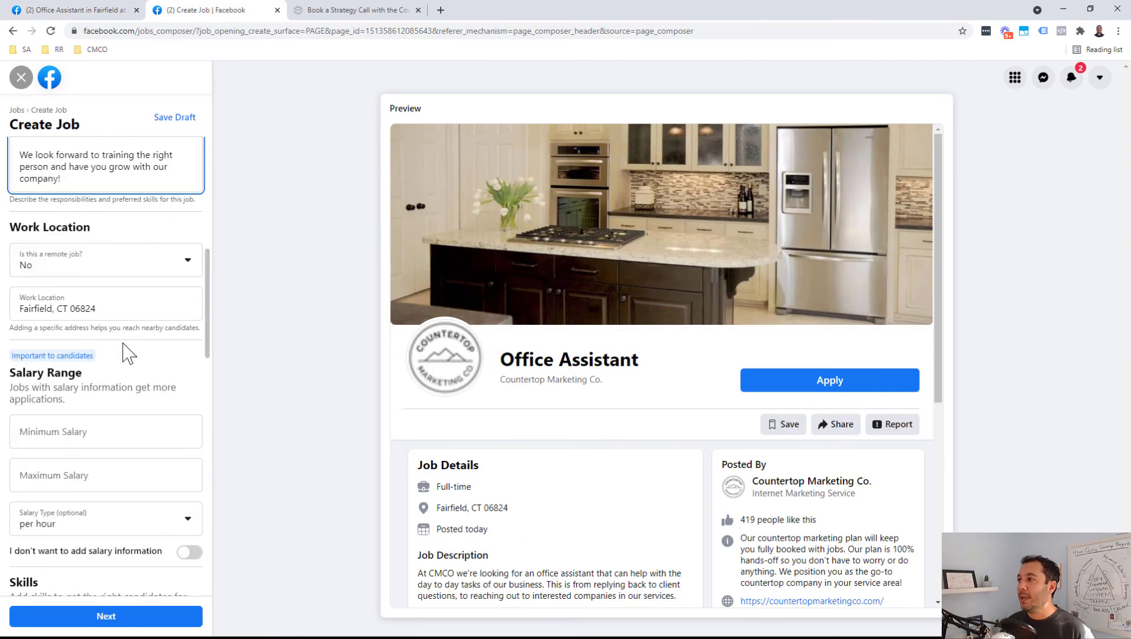
scroll(131, 349, down, 3)
click(103, 252)
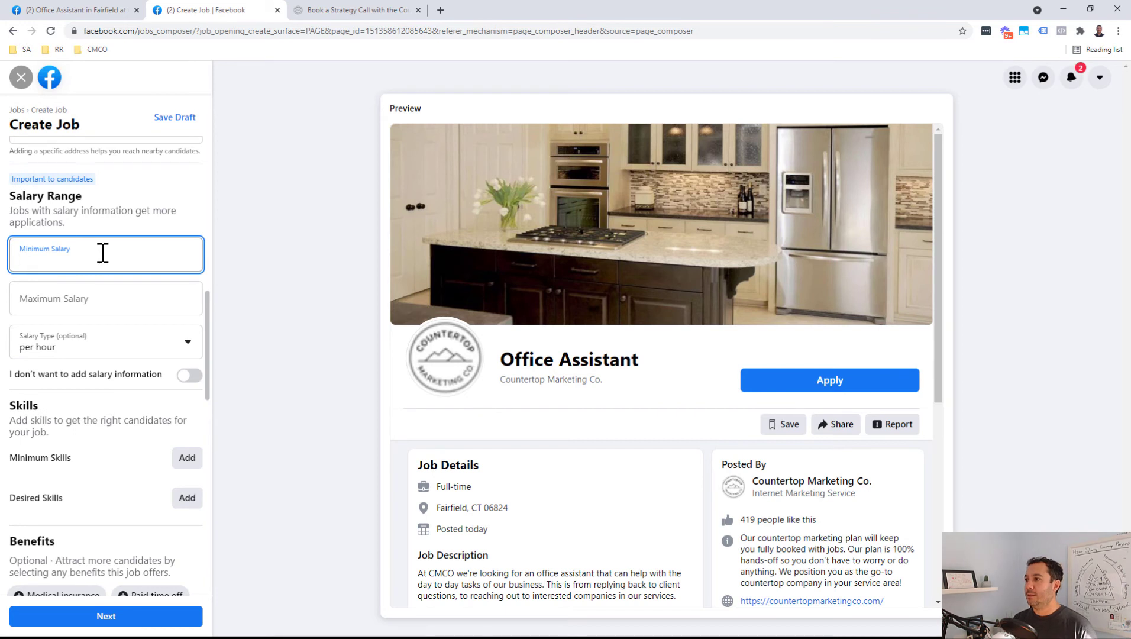
key(Tab)
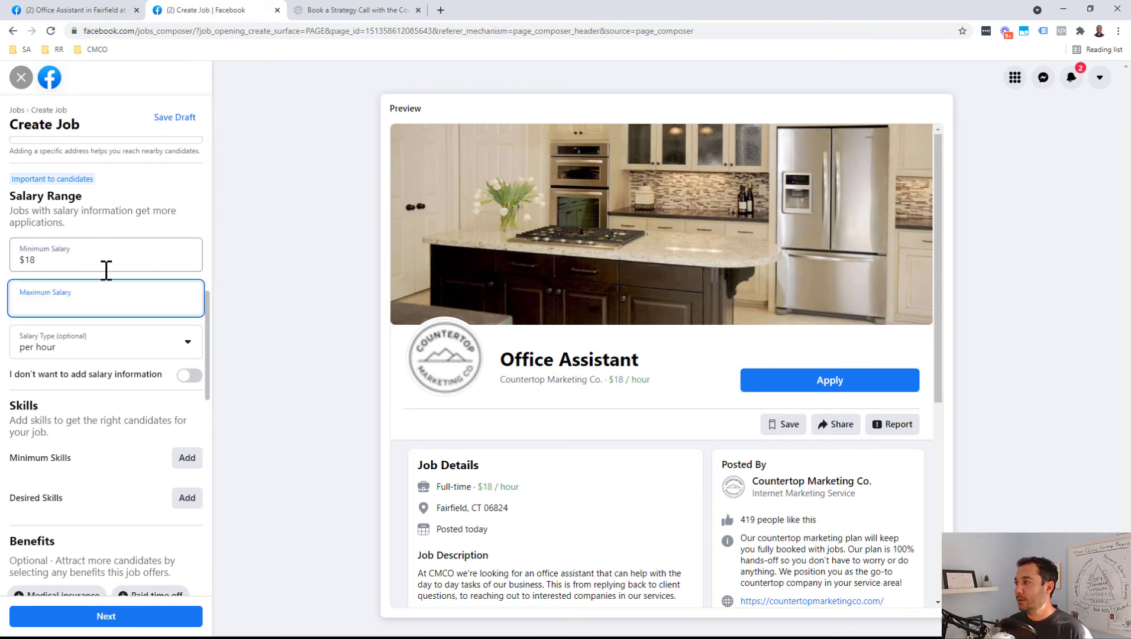
Step: Show all benefit options and add On the job training and Paid time off to the job
scroll(122, 367, down, 4)
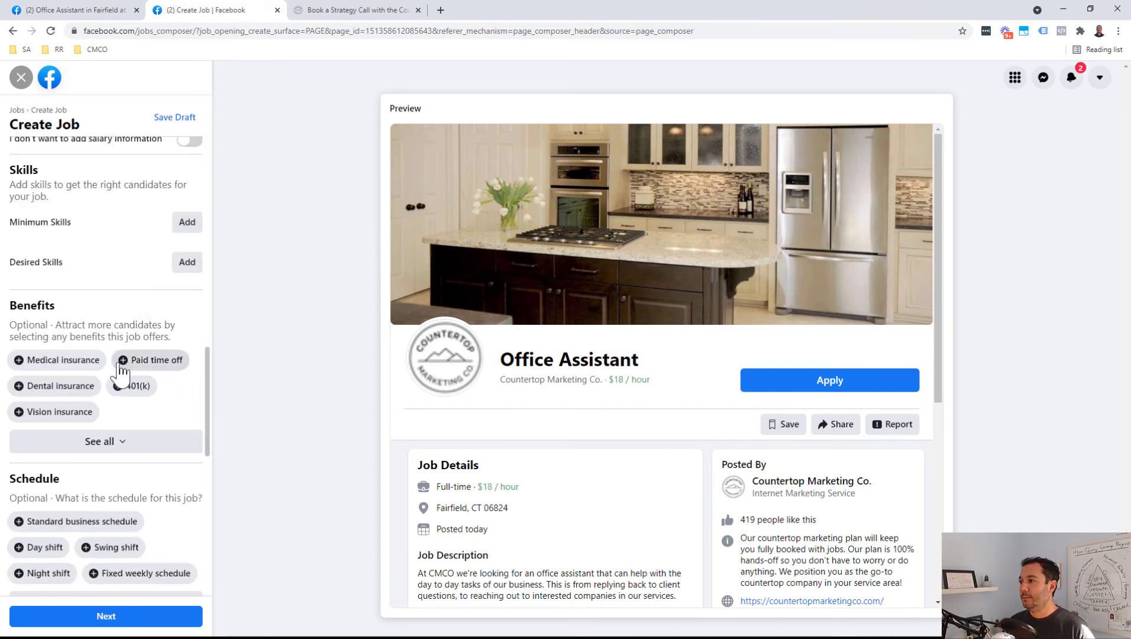
click(94, 440)
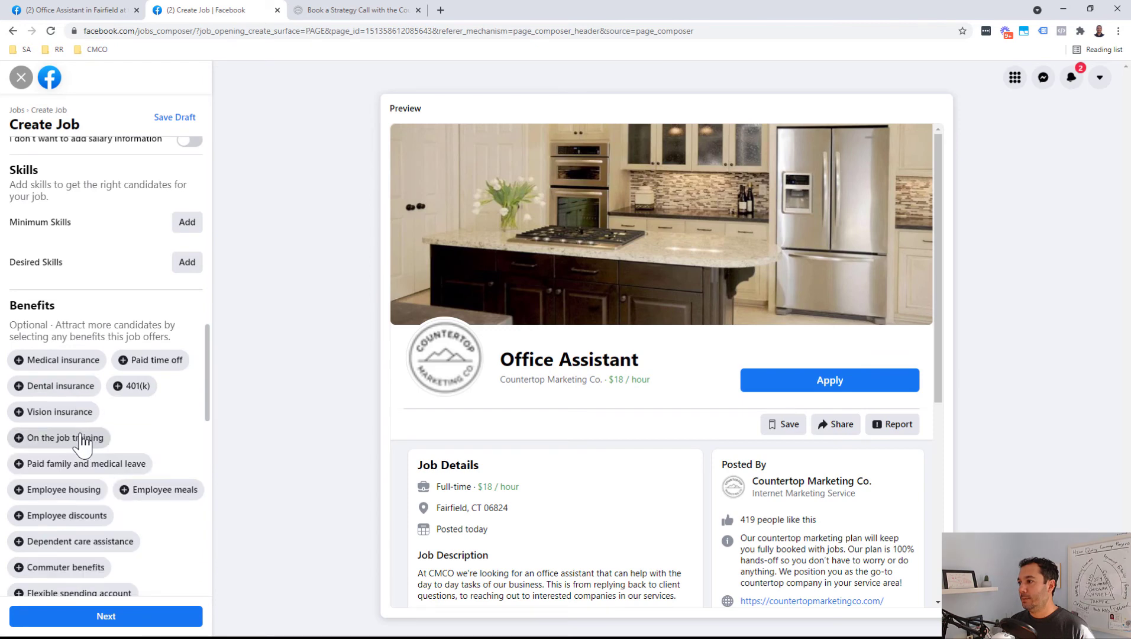
click(83, 439)
click(151, 361)
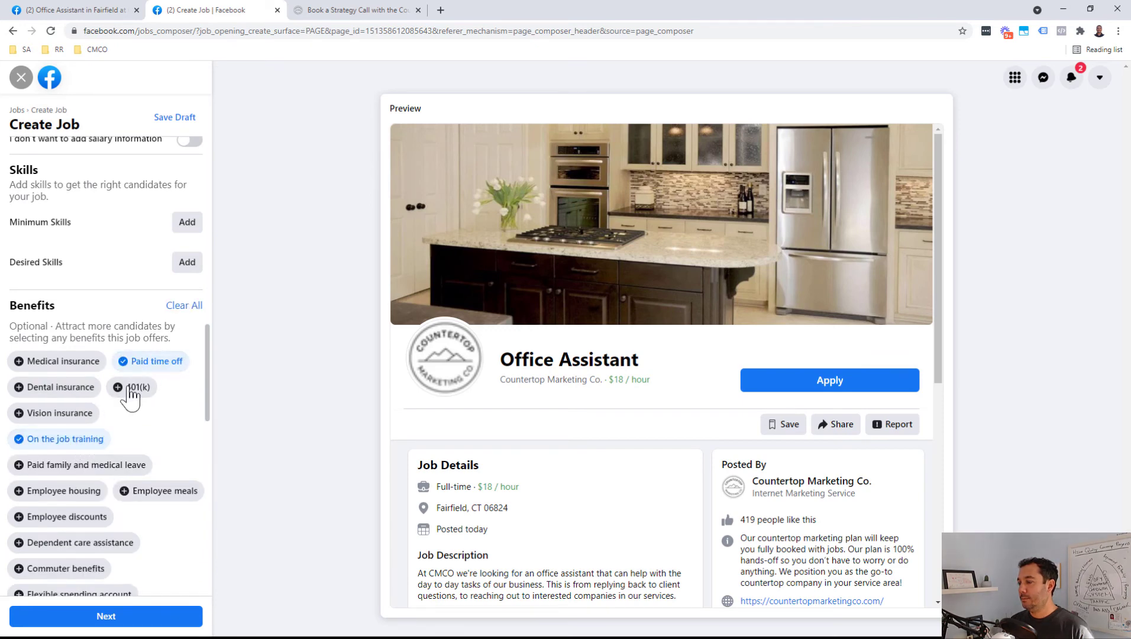
Step: Set the job's schedule to Standard business schedule
scroll(128, 355, down, 7)
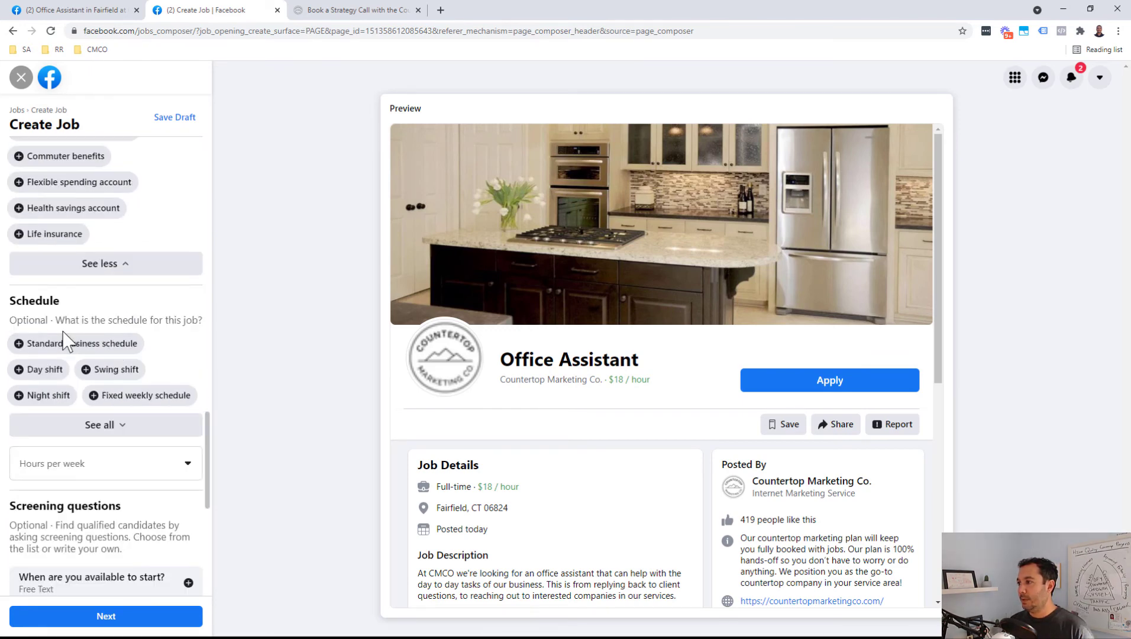
click(64, 342)
scroll(104, 330, down, 3)
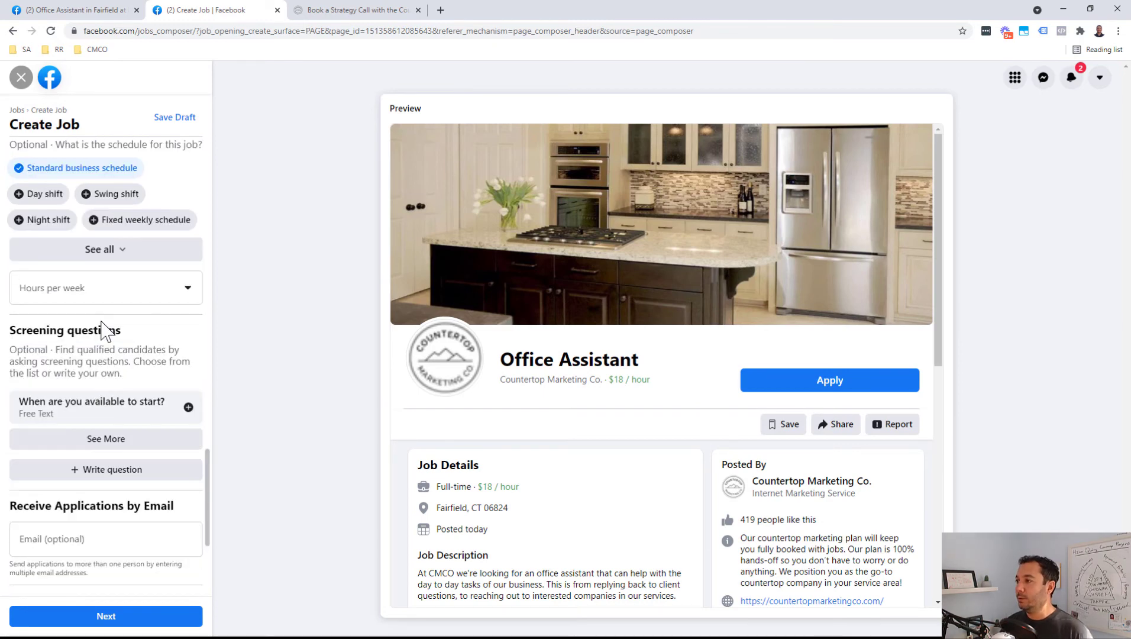
Step: Publish the Office Assistant job to Jobs on Facebook and the Countertop Marketing Co. page with Boost Job off, and view its job page
scroll(103, 331, down, 4)
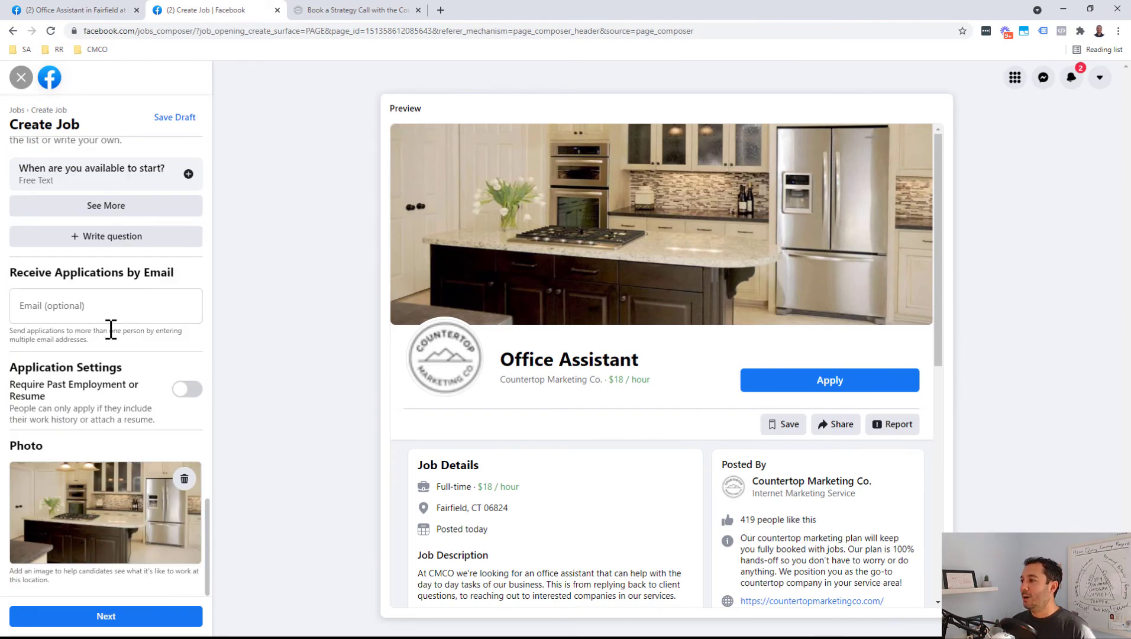
click(104, 617)
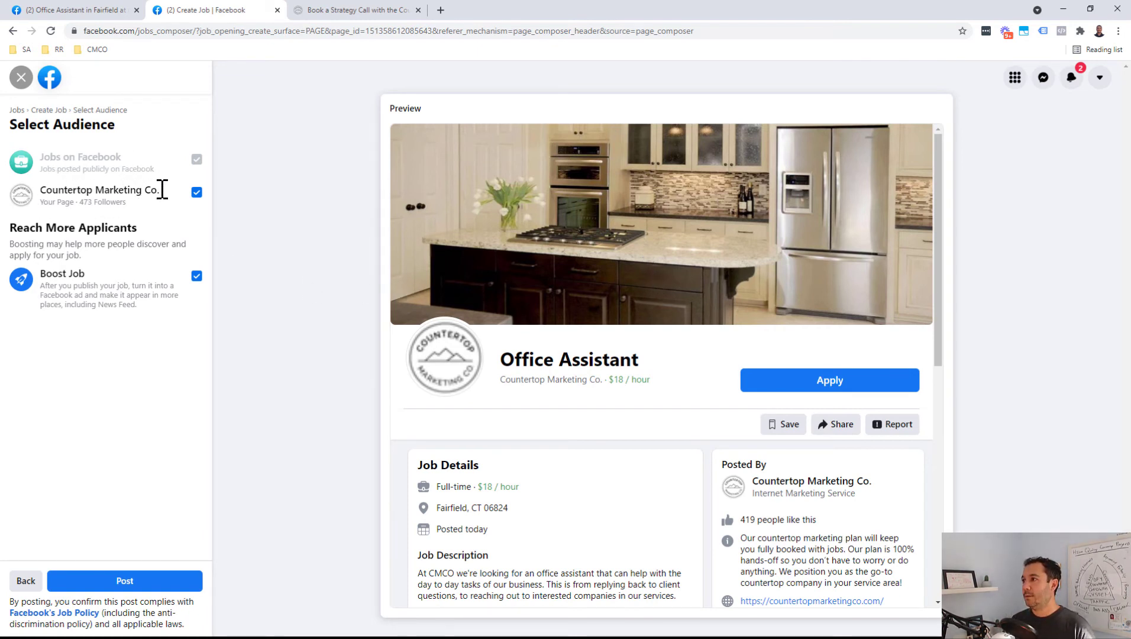
click(197, 194)
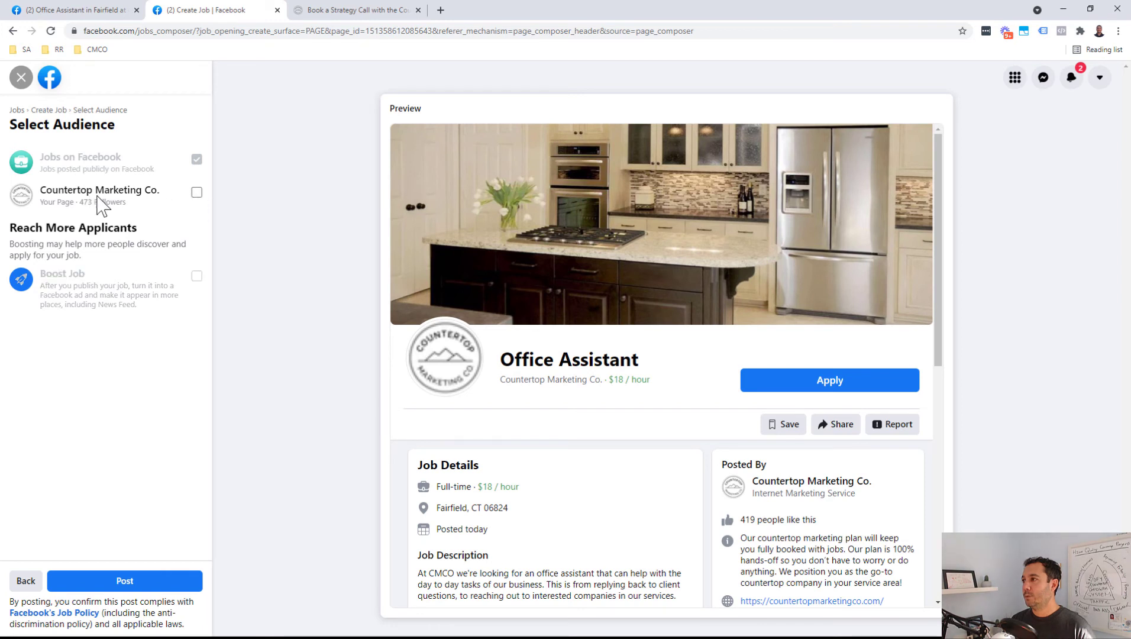
click(197, 192)
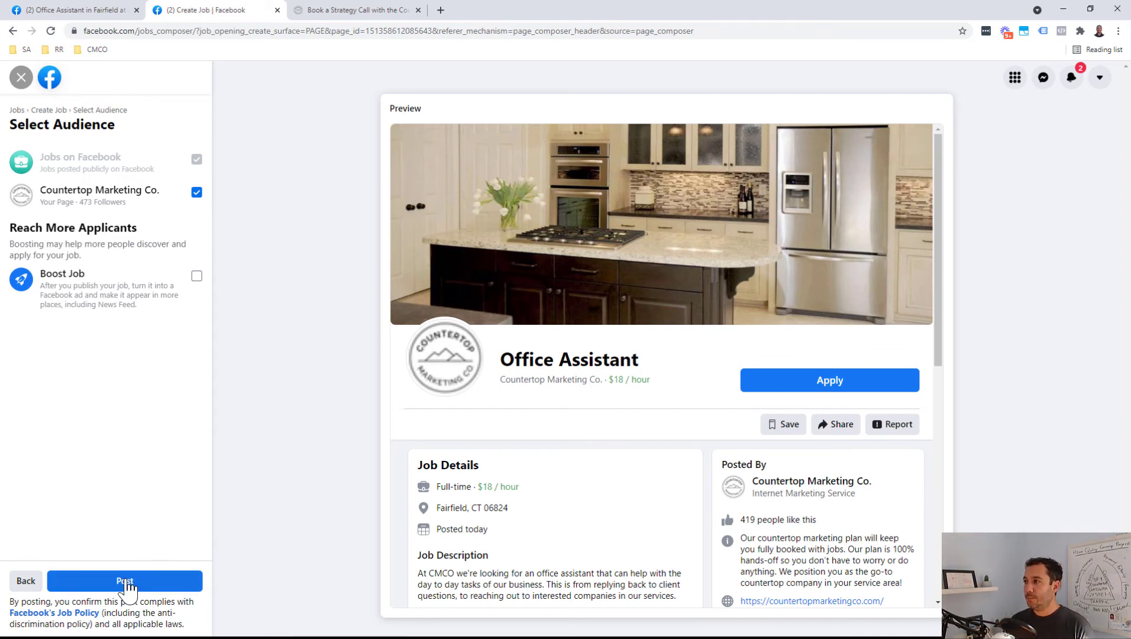
click(125, 582)
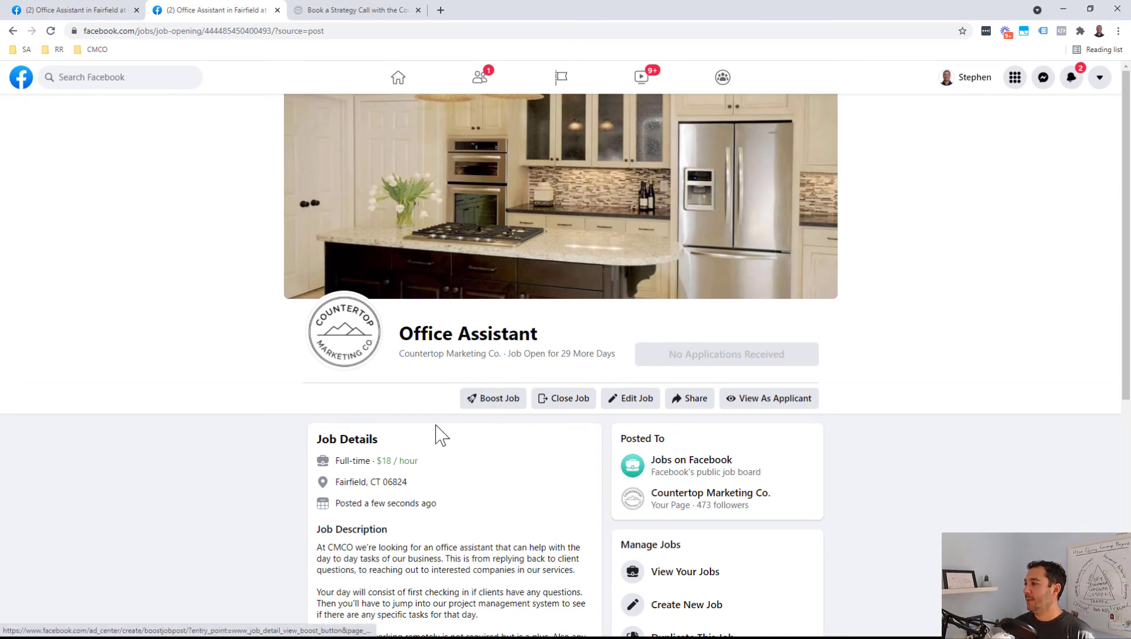
scroll(414, 417, down, 4)
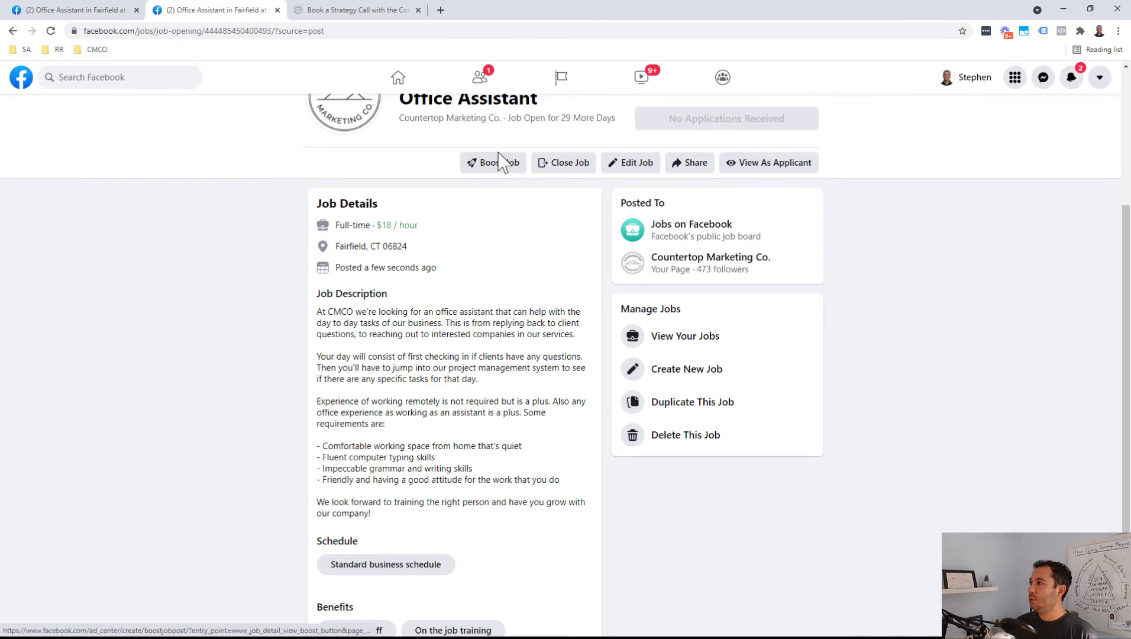
click(89, 9)
click(181, 30)
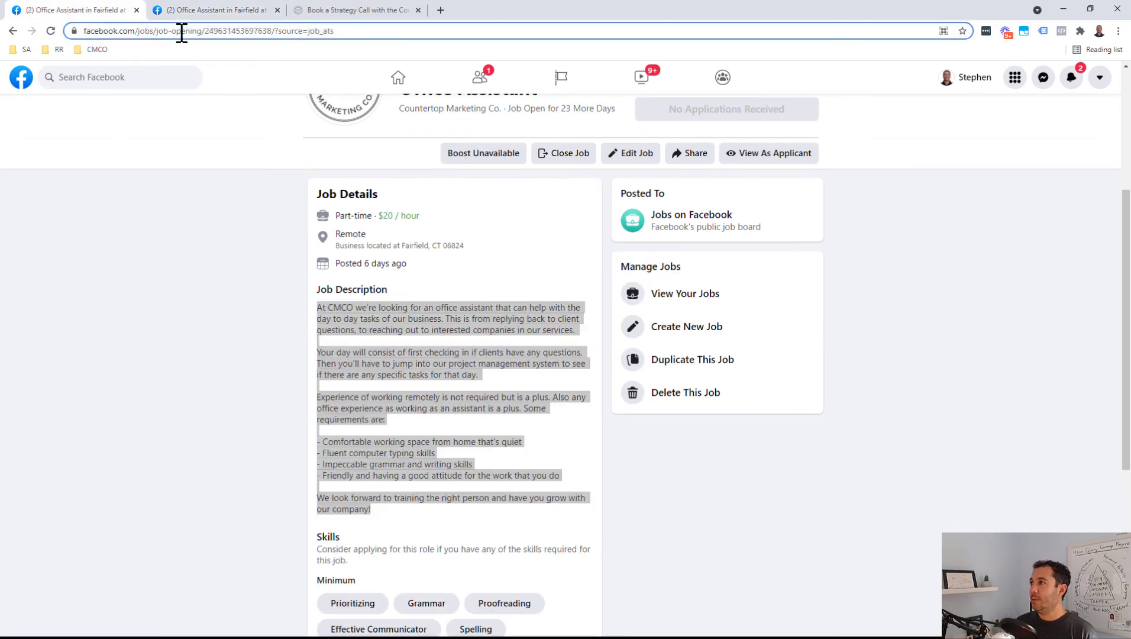
click(160, 30)
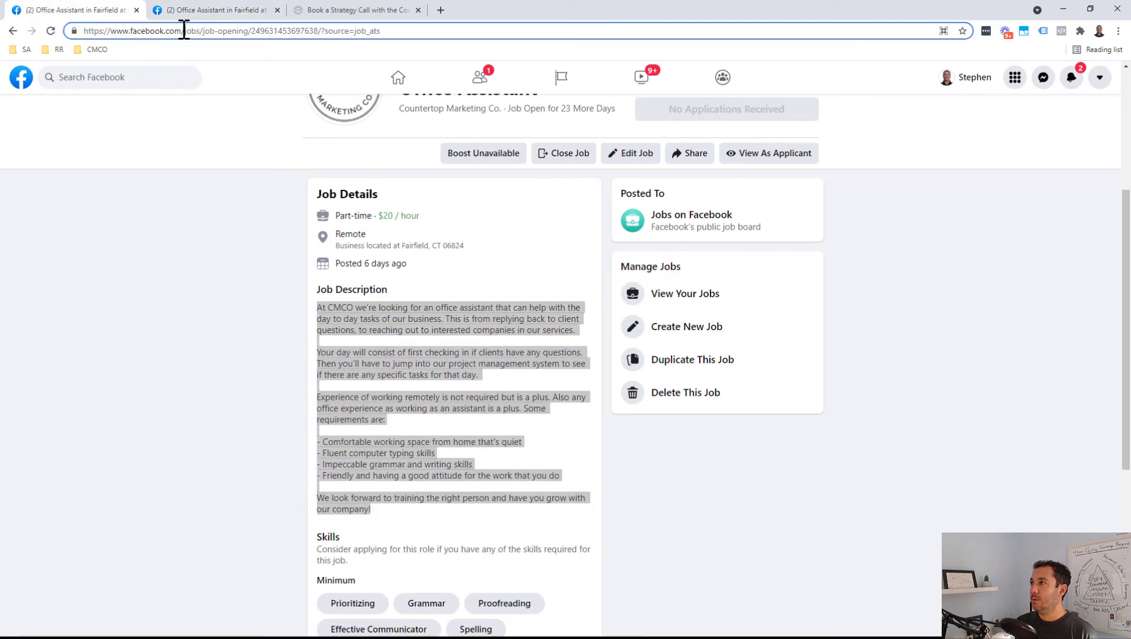
drag(182, 31, 541, 33)
key(BackSpace)
text(cou)
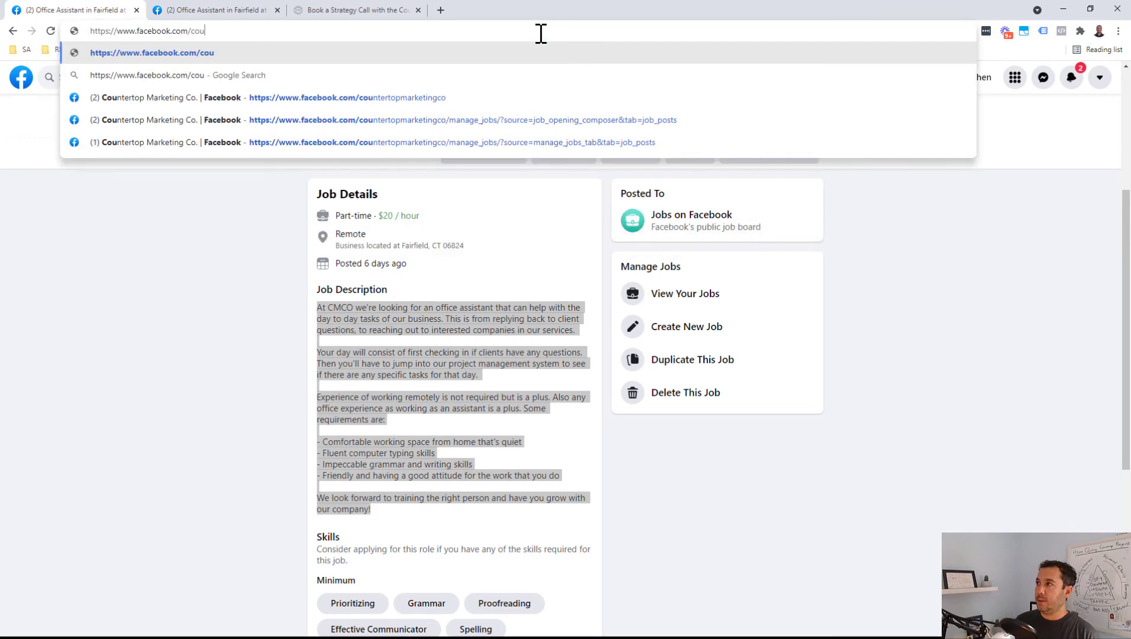
key(Return)
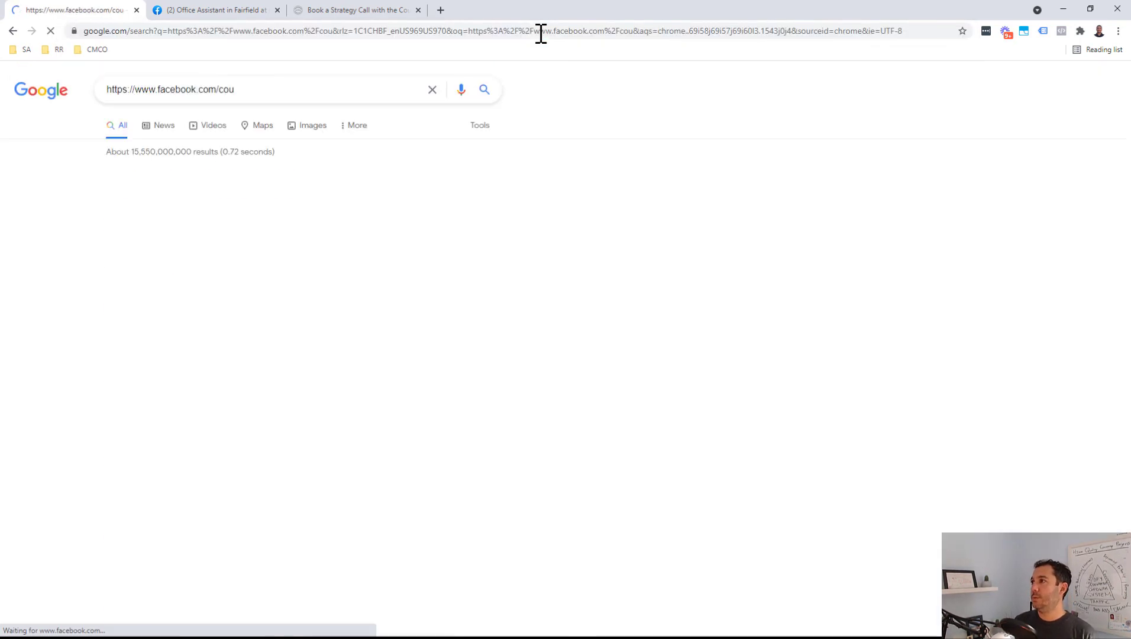
Step: Open the Countertop Marketing Co. page at facebook.com/countertopmarketingco and examine the newly published Office Assistant job post there
click(294, 31)
text(facebook.com)
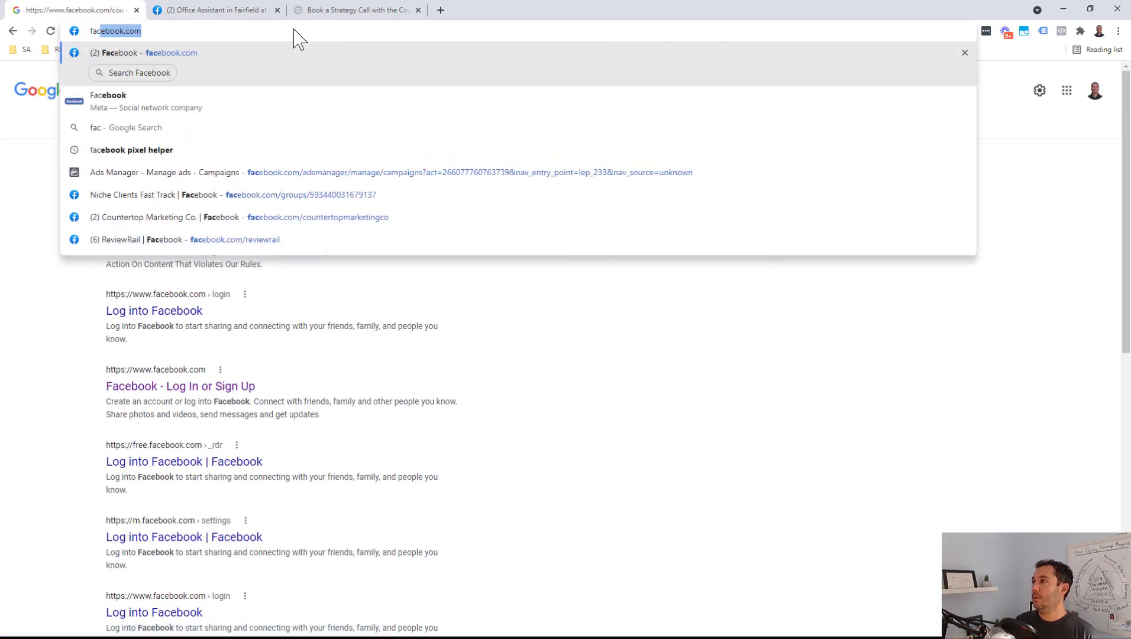
text(/coun)
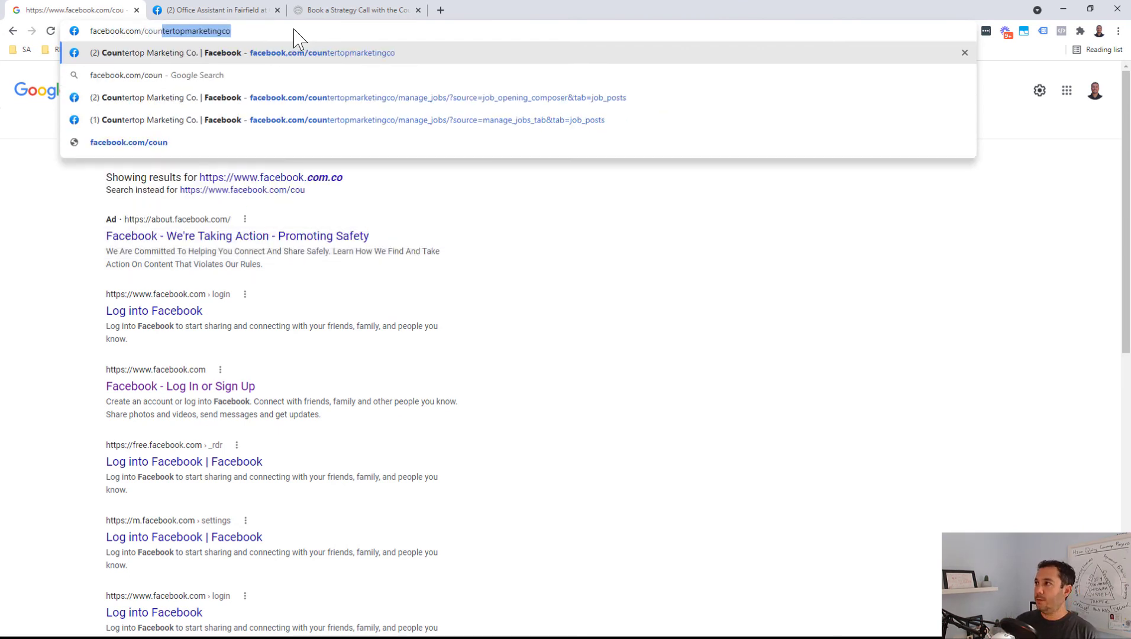
key(Return)
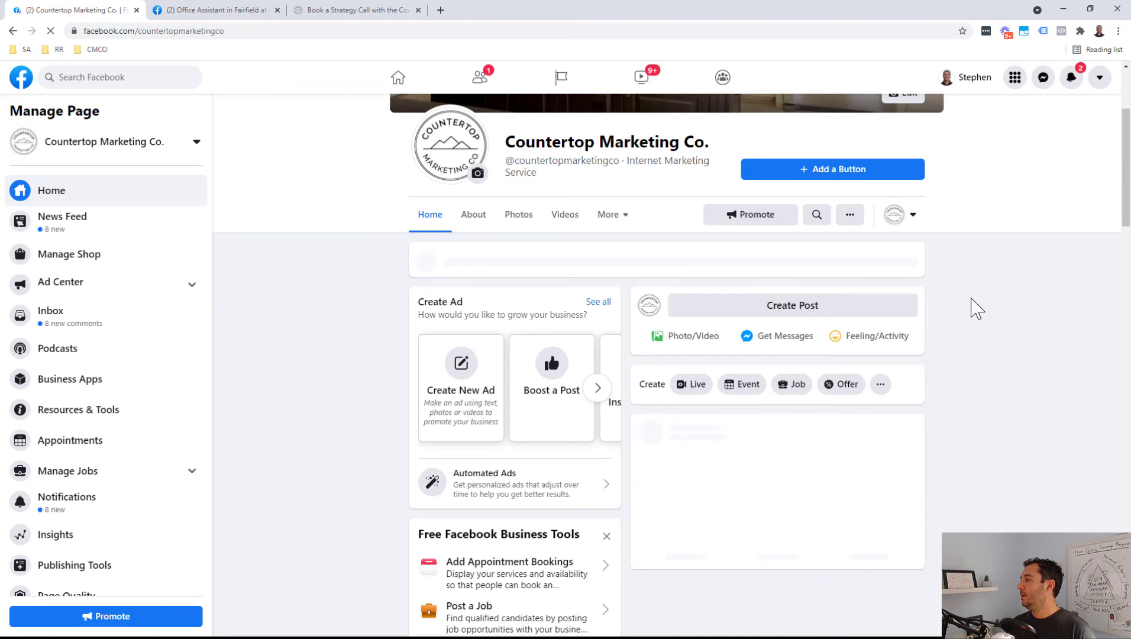
scroll(983, 297, down, 4)
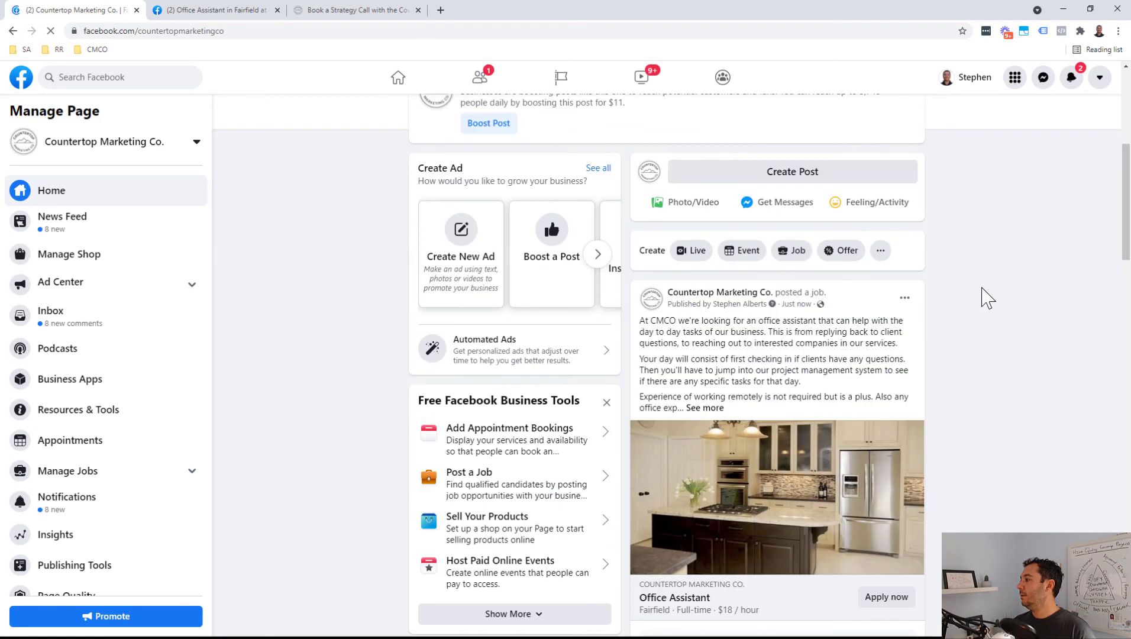
scroll(807, 342, down, 2)
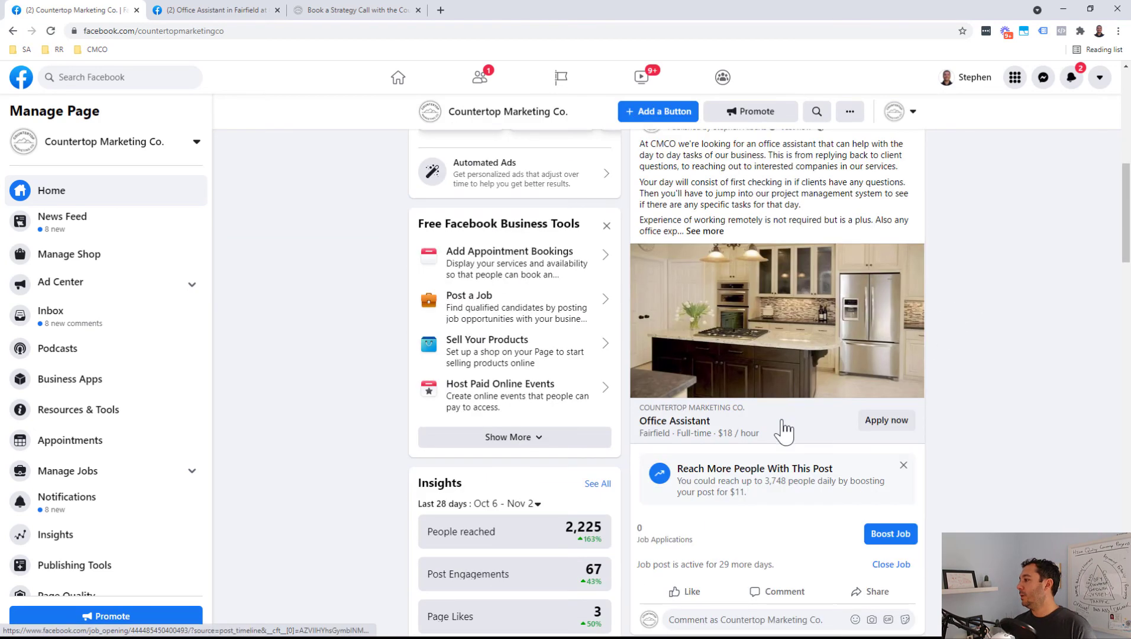
scroll(772, 355, down, 4)
scroll(770, 329, up, 5)
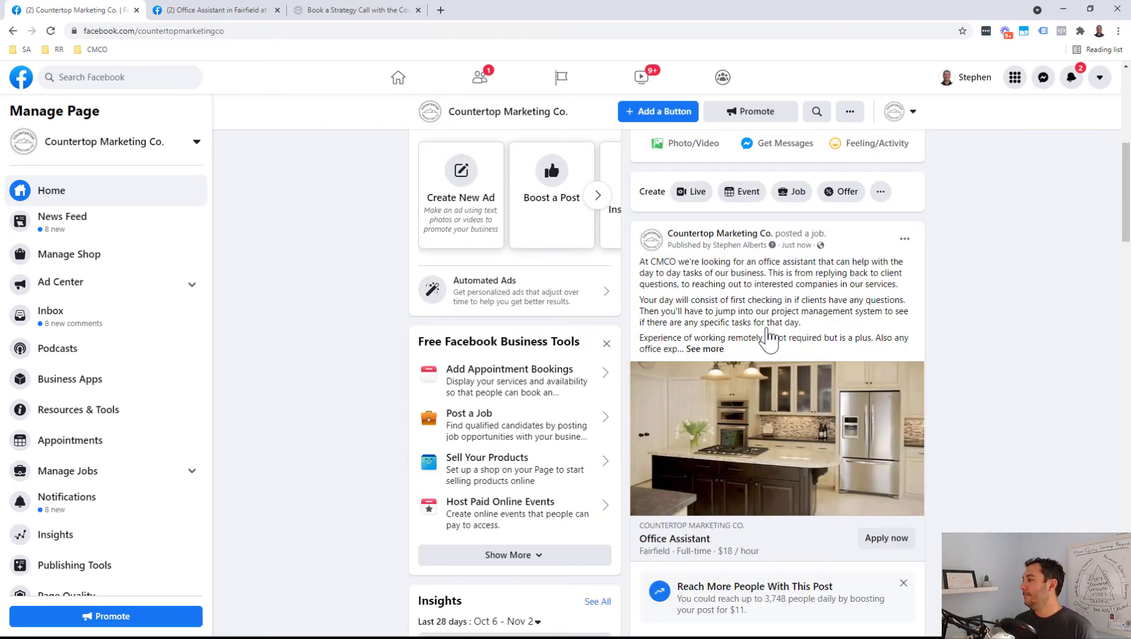
scroll(767, 338, down, 3)
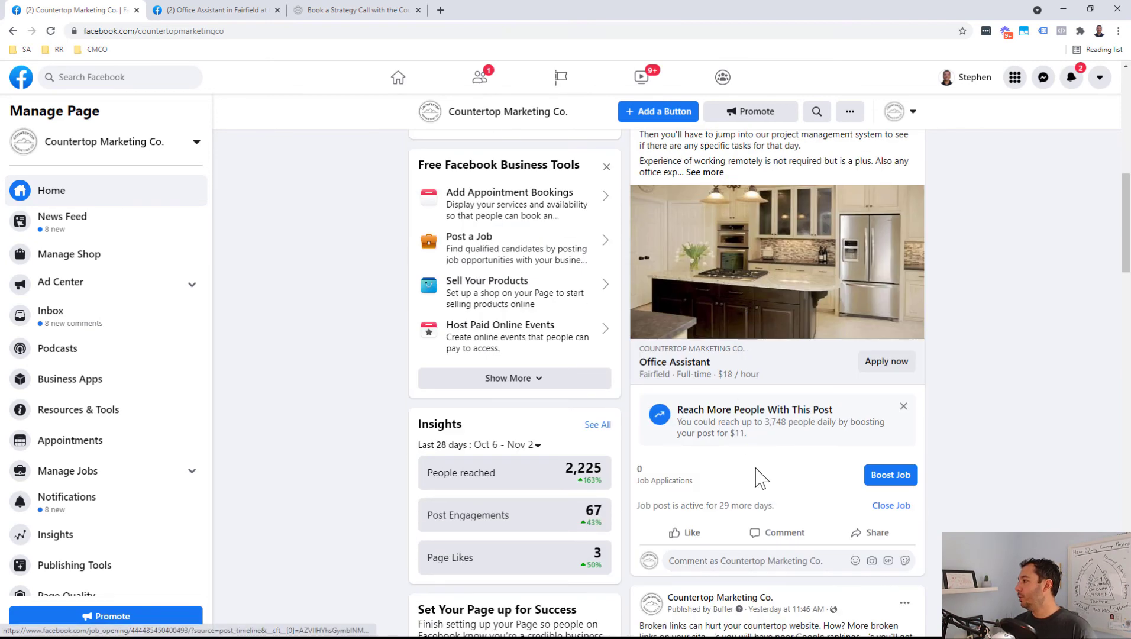
Step: Start boosting the full-time Office Assistant job from its job page and review the Special Ad Category options, leaving Employment selected
click(233, 10)
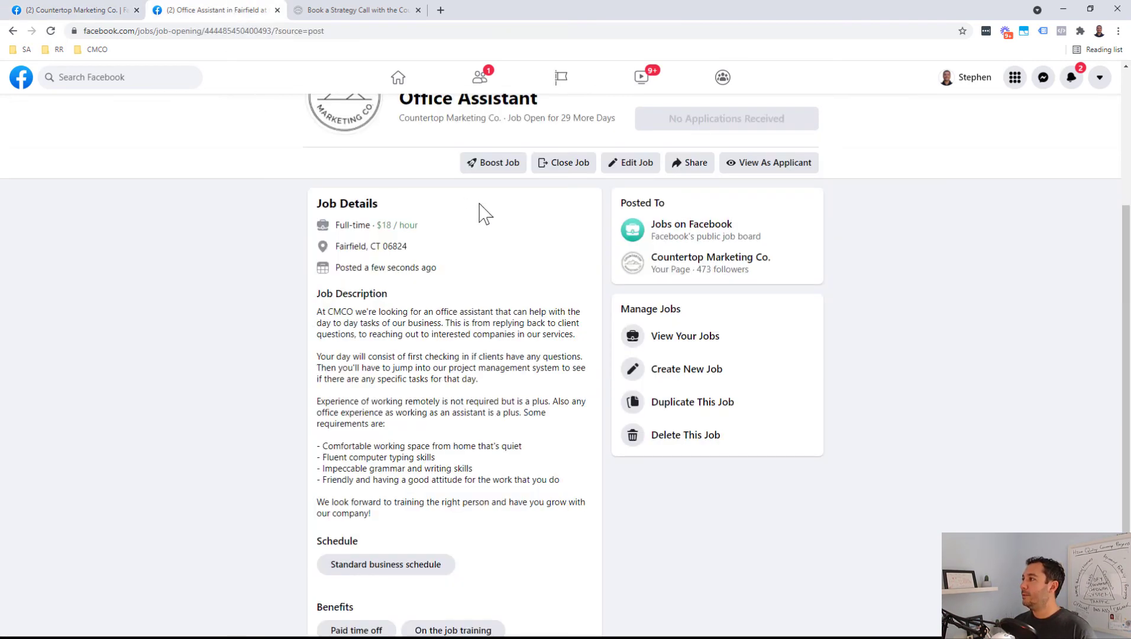
click(496, 163)
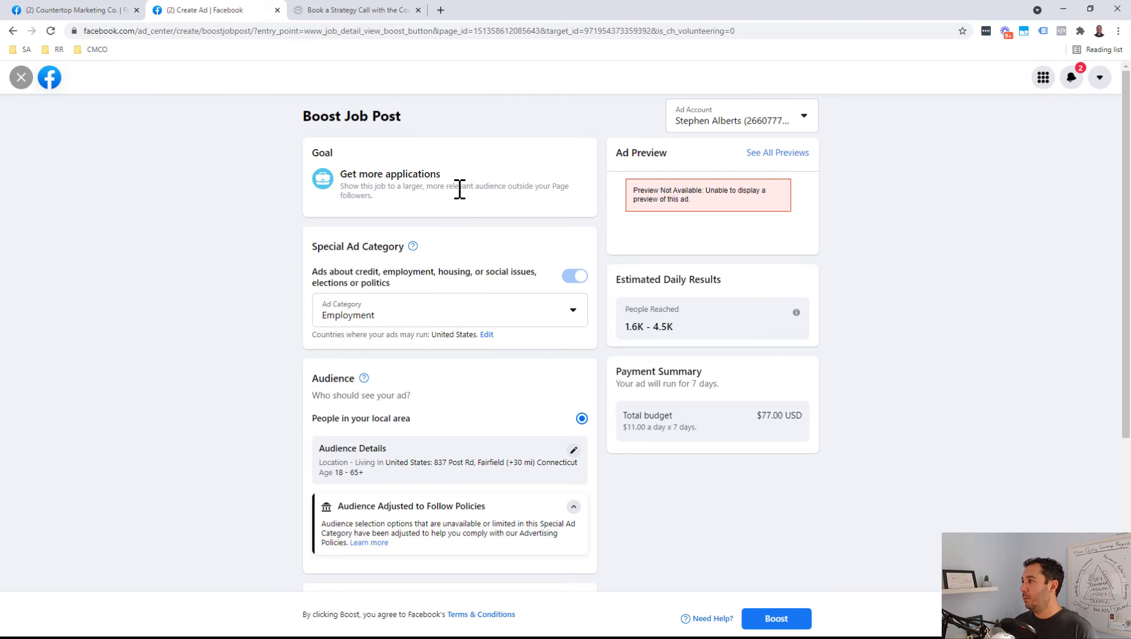
scroll(460, 195, down, 1)
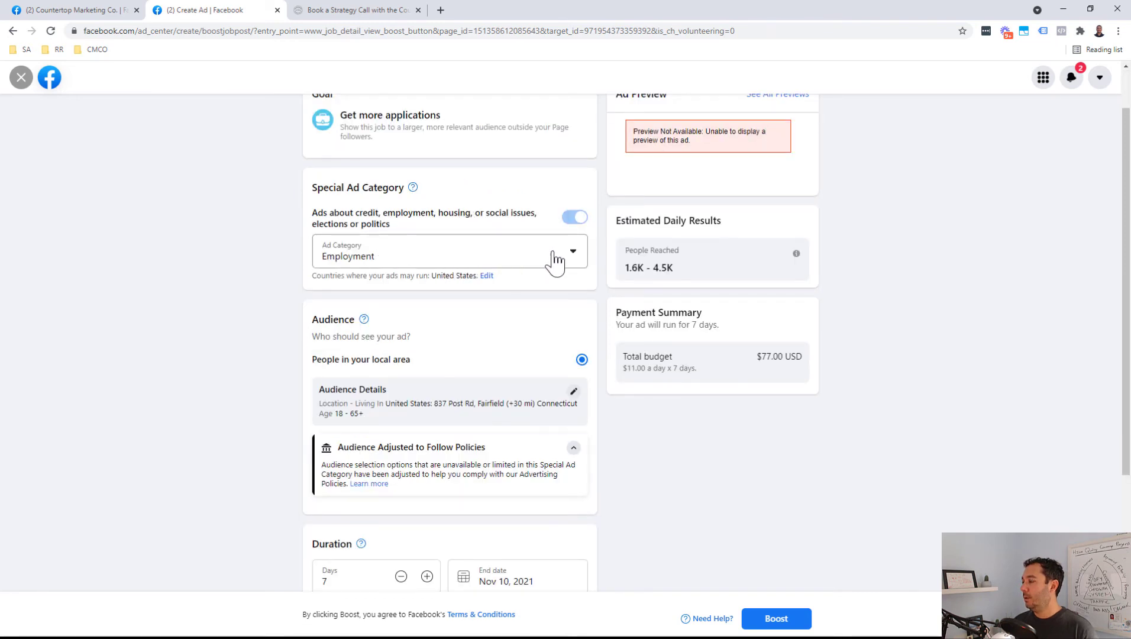
click(571, 258)
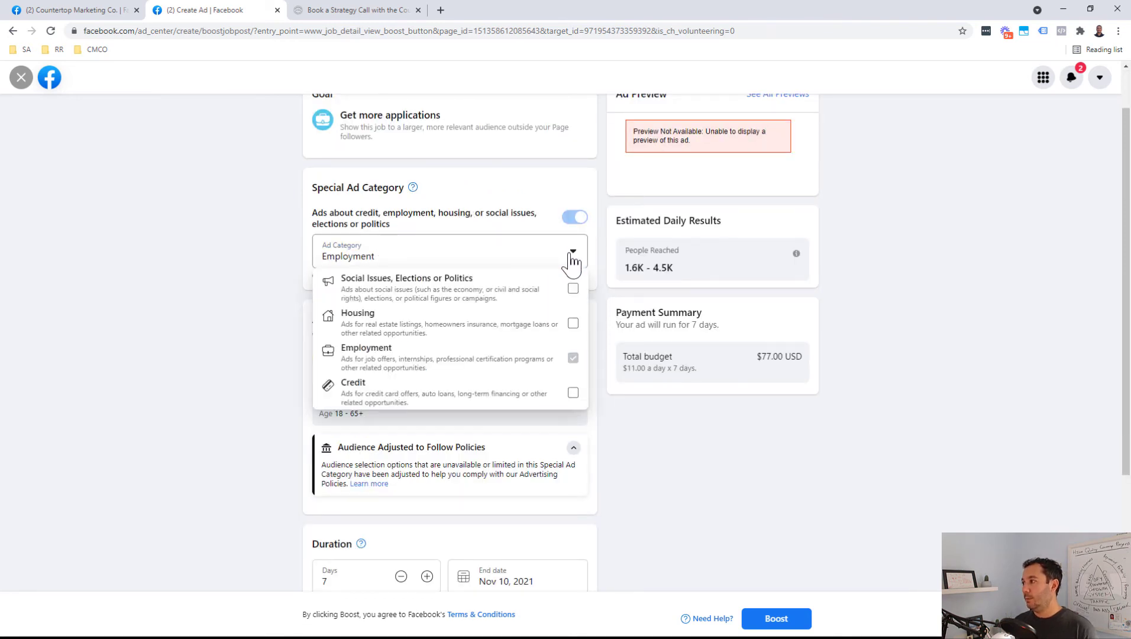
click(256, 233)
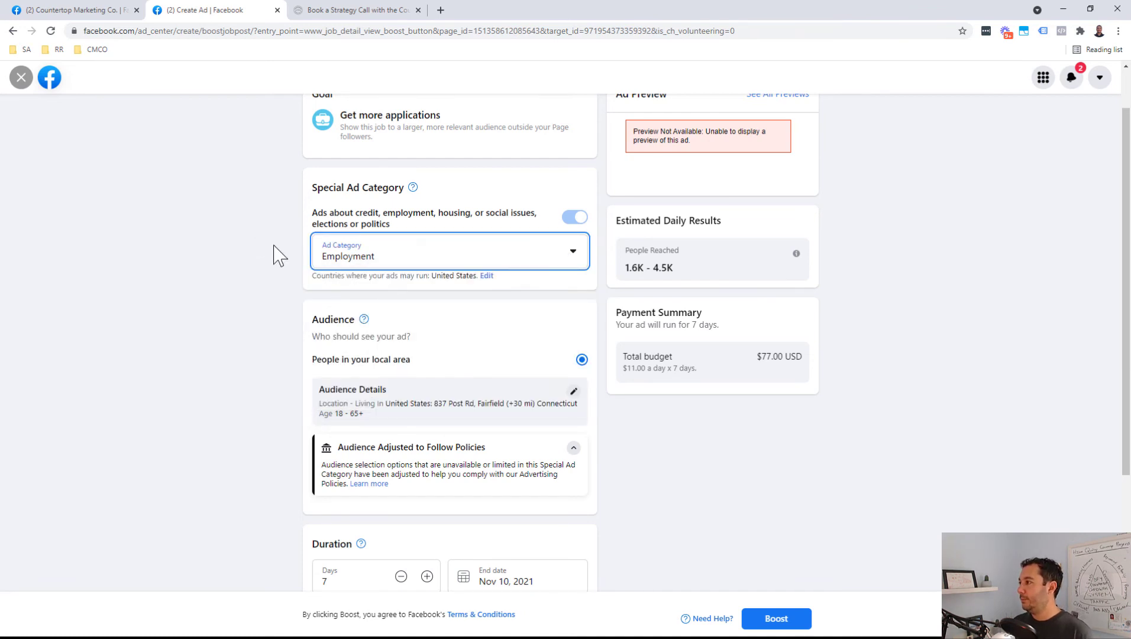
click(572, 259)
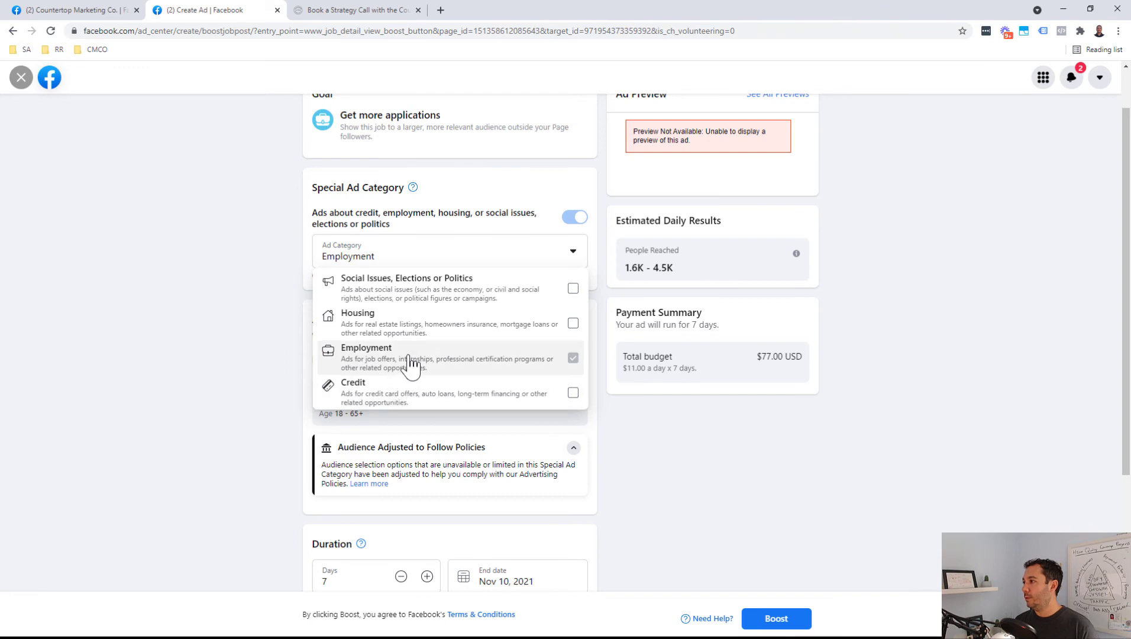
click(239, 313)
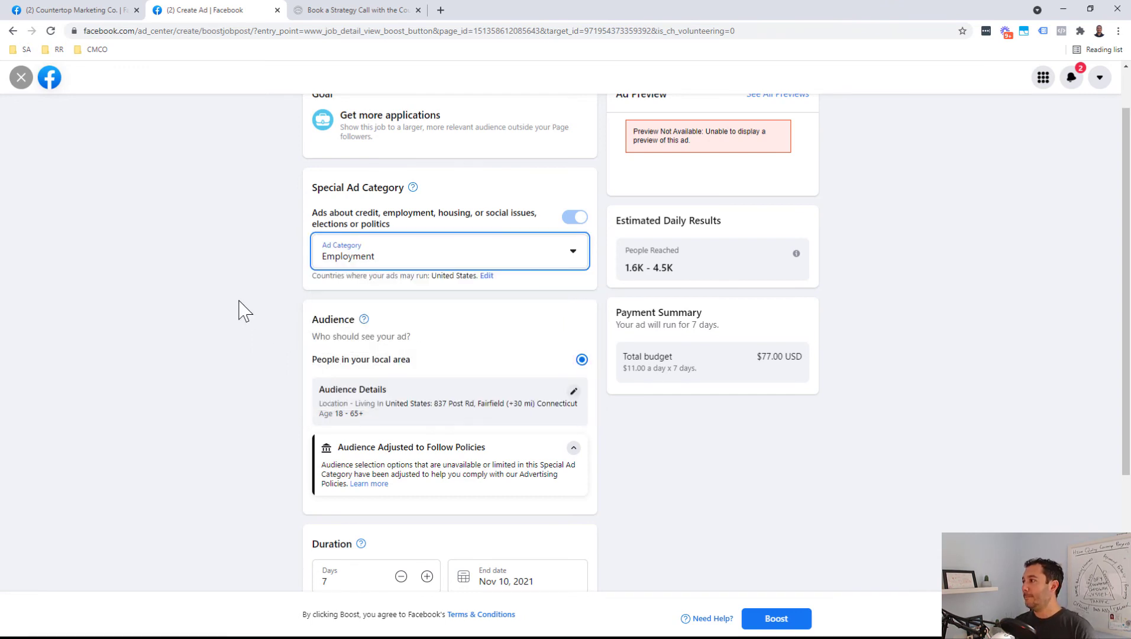
Step: Replace the boost audience's location with the city of Fairfield, Connecticut, using a 15 mi radius
scroll(240, 302, down, 3)
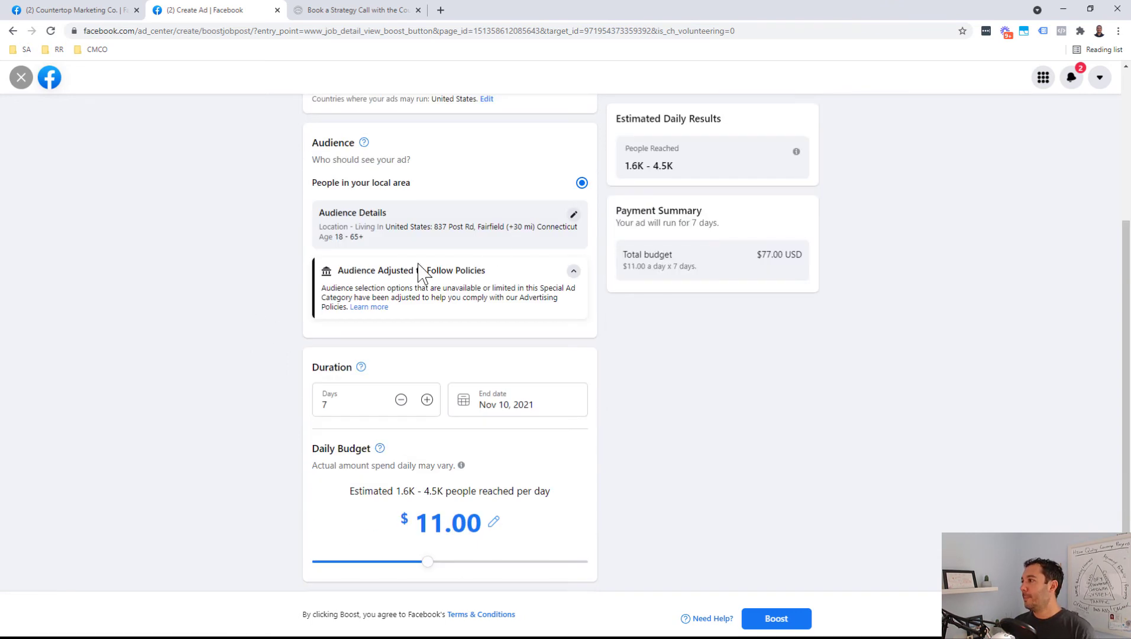
click(574, 215)
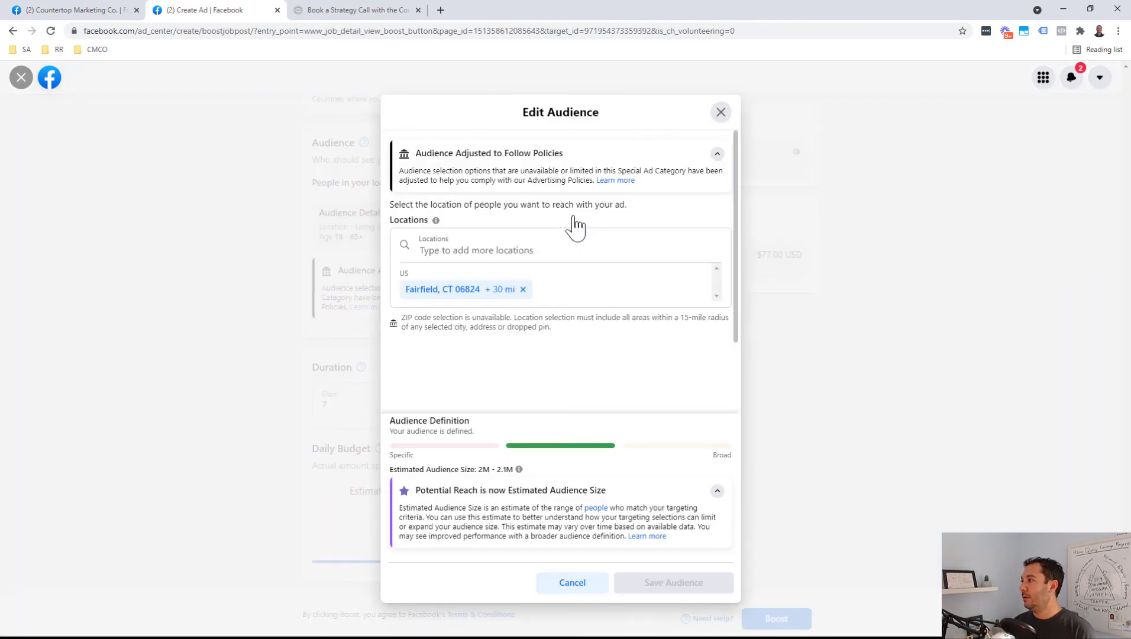
click(523, 290)
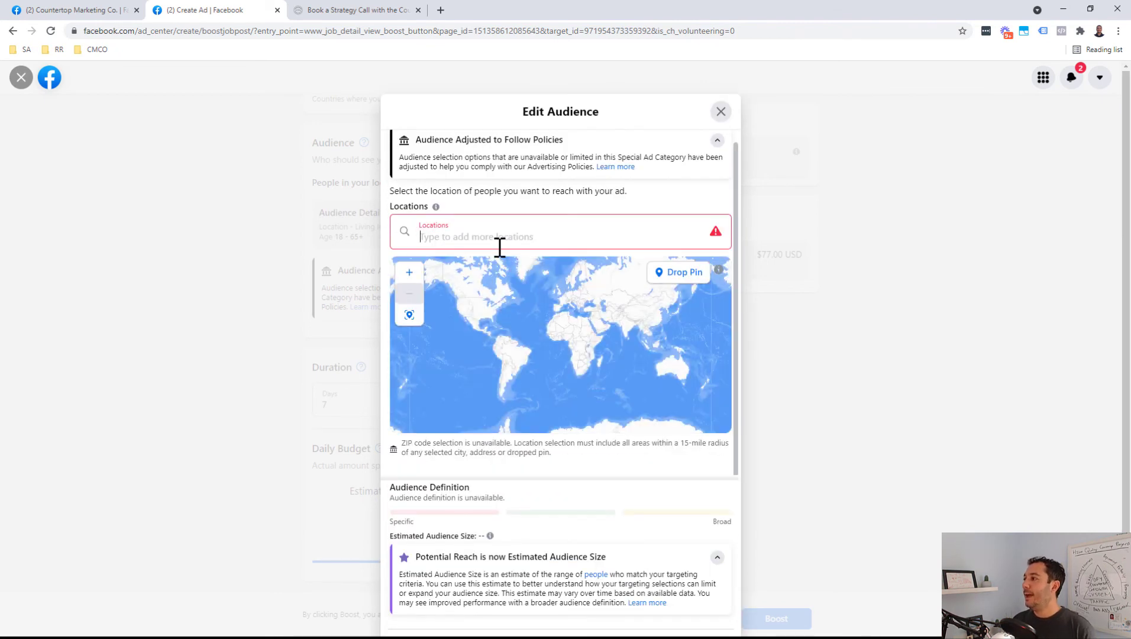
text(fa)
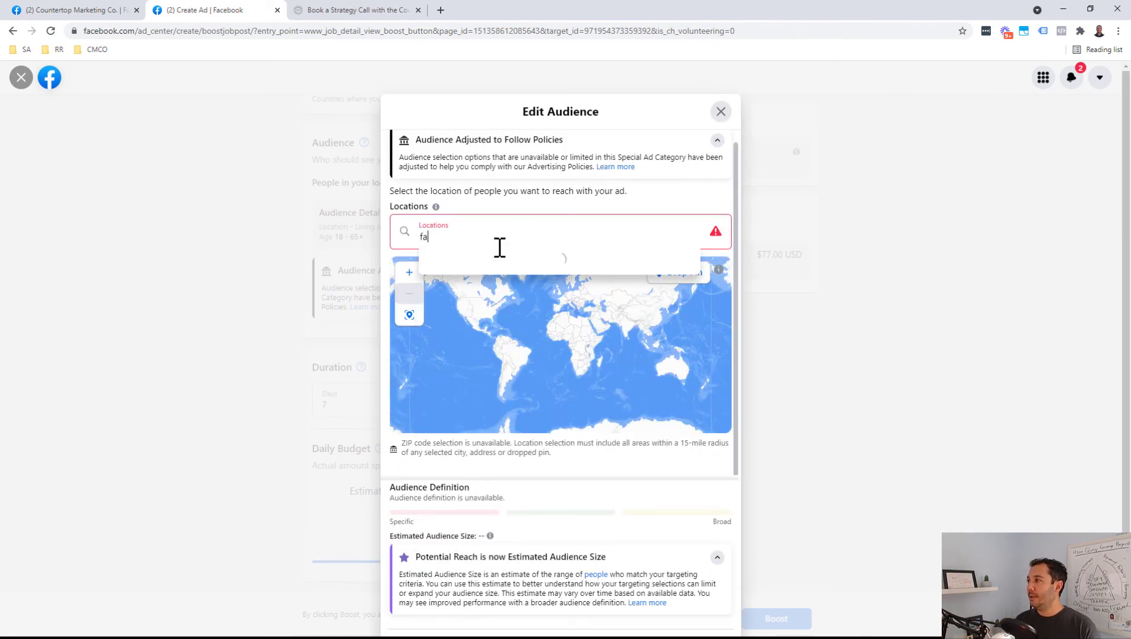
text(irfield)
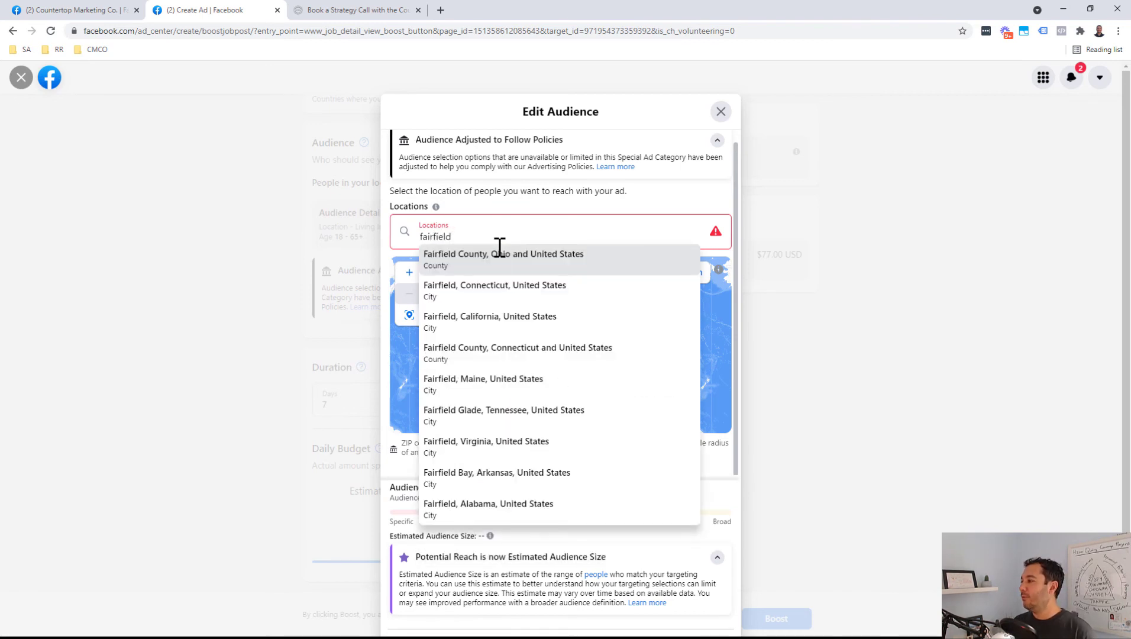
click(473, 291)
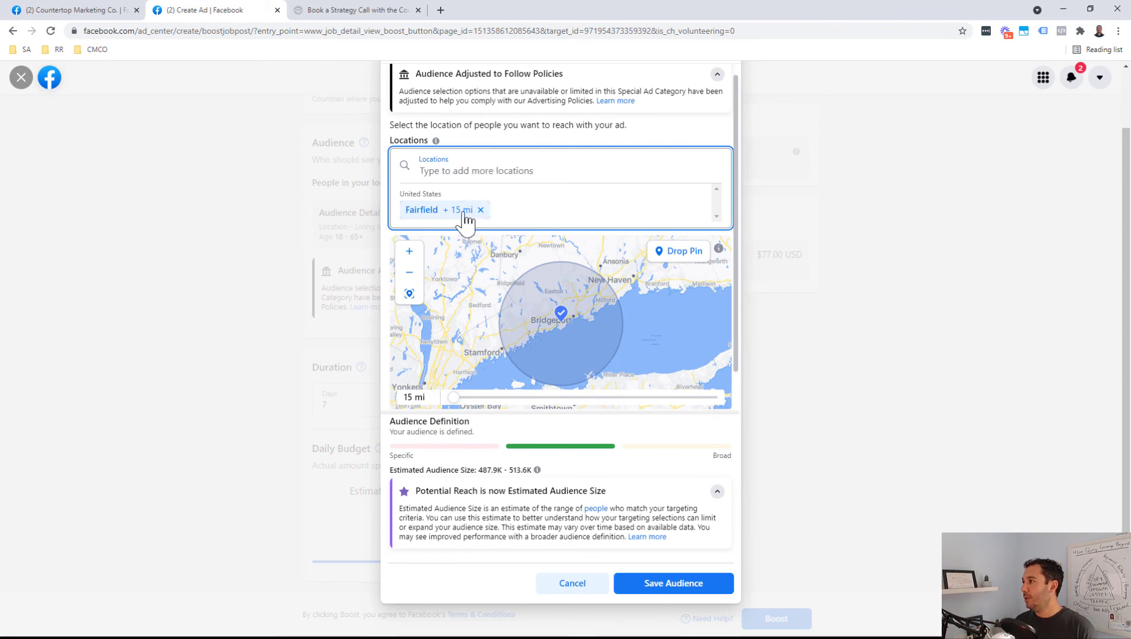
drag(455, 398, 424, 406)
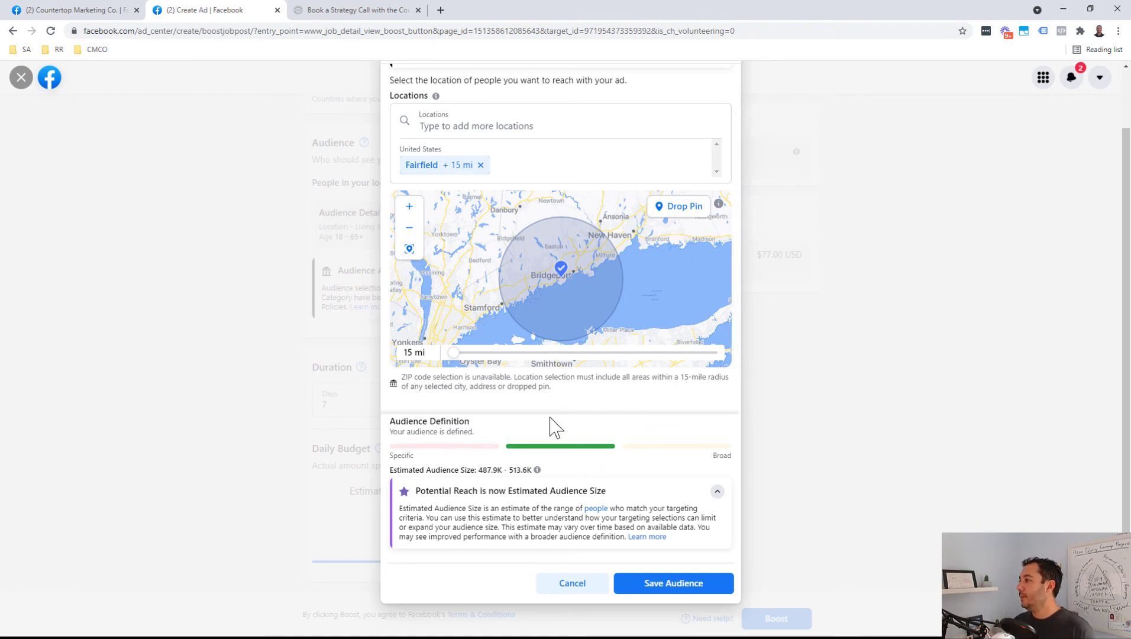
Step: Collapse the notice about Estimated Audience Size, review the audience settings and save the audience
click(718, 491)
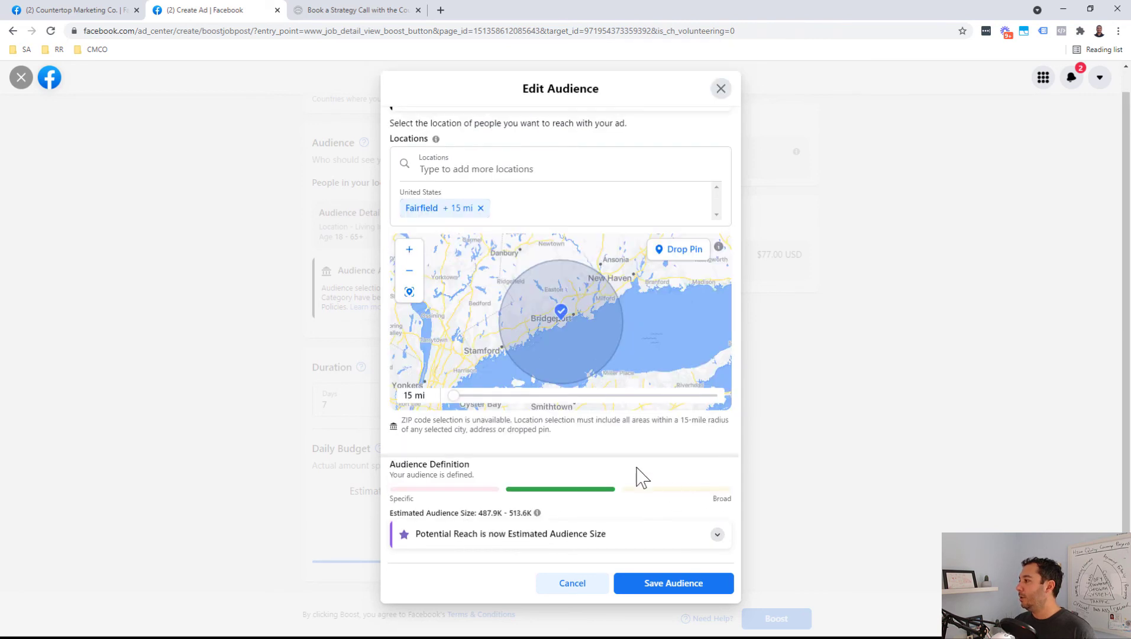
scroll(525, 445, up, 5)
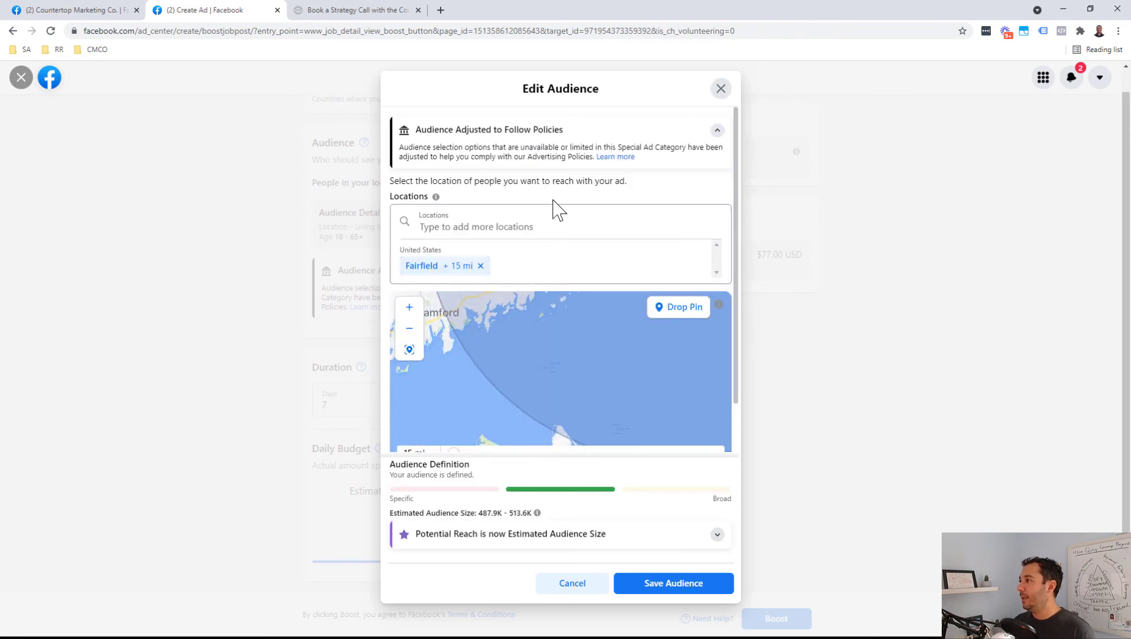
scroll(555, 205, down, 2)
scroll(514, 355, down, 4)
scroll(533, 177, up, 1)
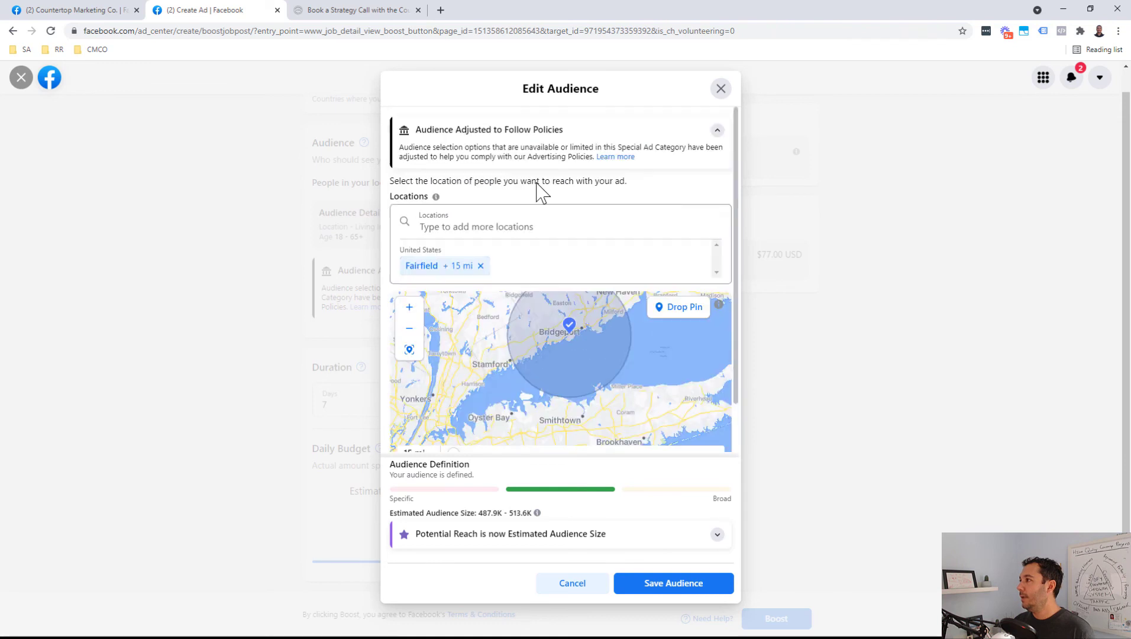
click(690, 586)
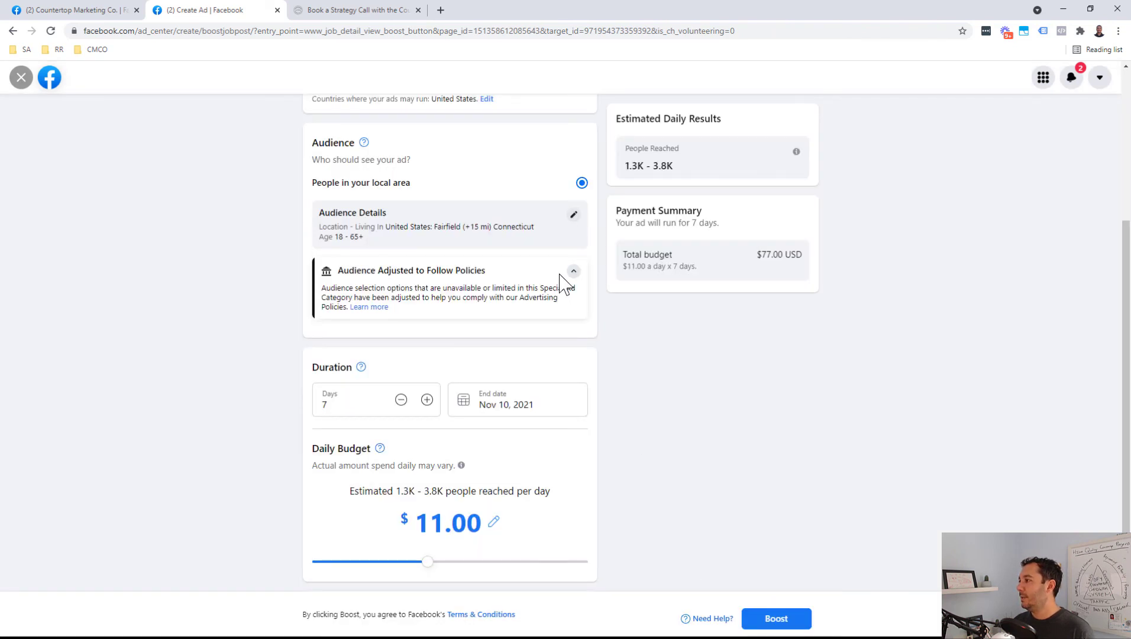
Step: Raise the boost's daily budget to $200 and replace that amount with $500
click(357, 405)
drag(427, 567, 704, 559)
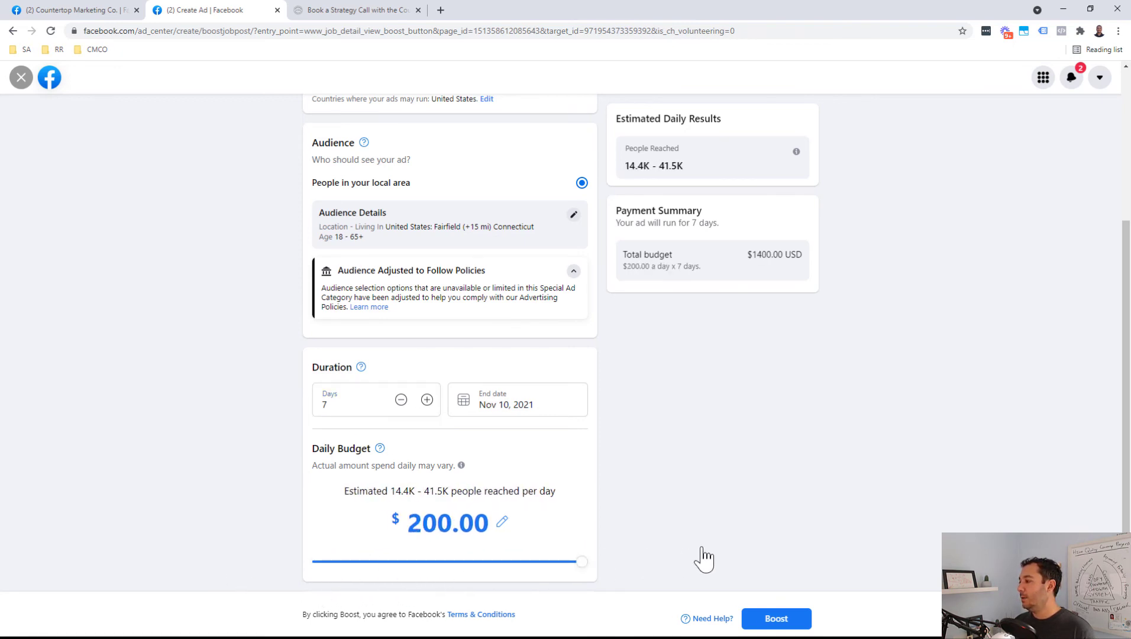
click(503, 522)
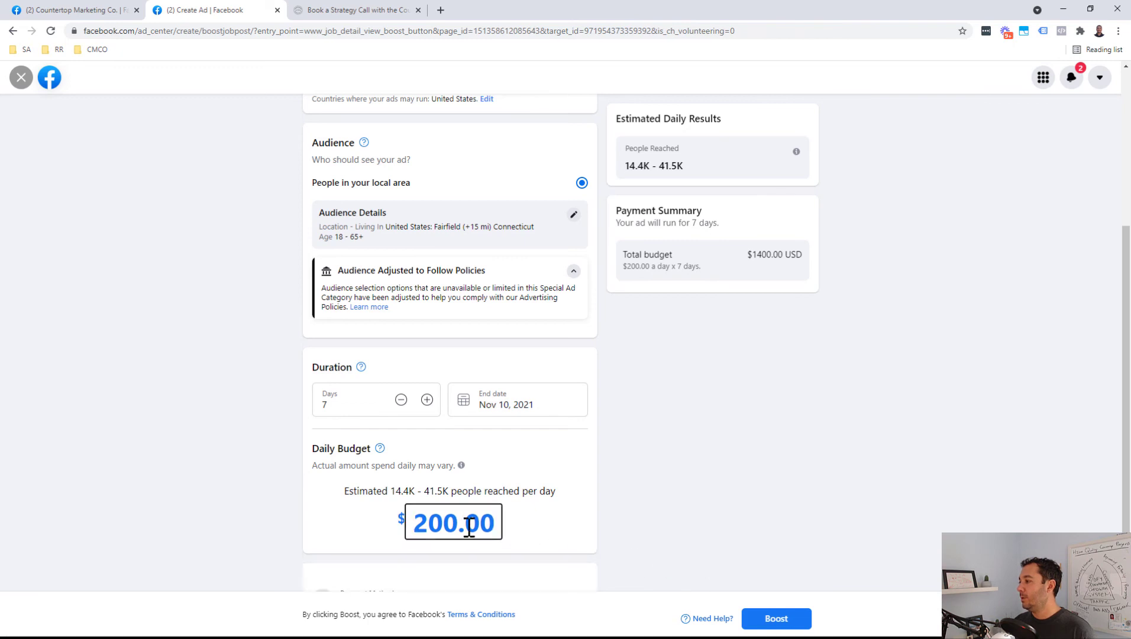
drag(430, 527, 400, 524)
text(10)
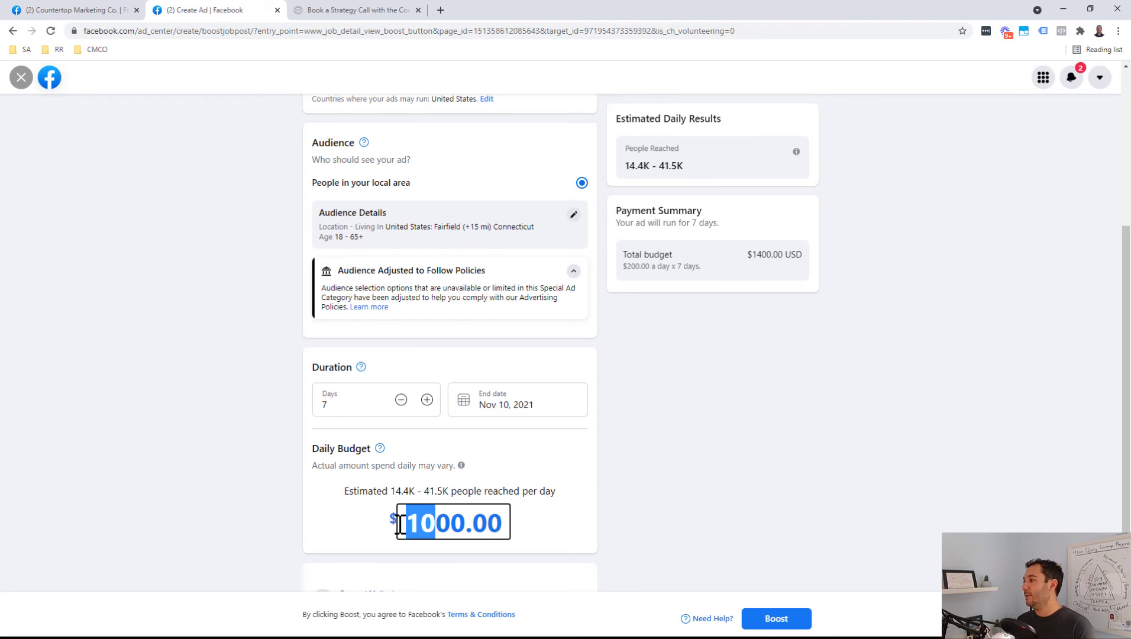
text(5)
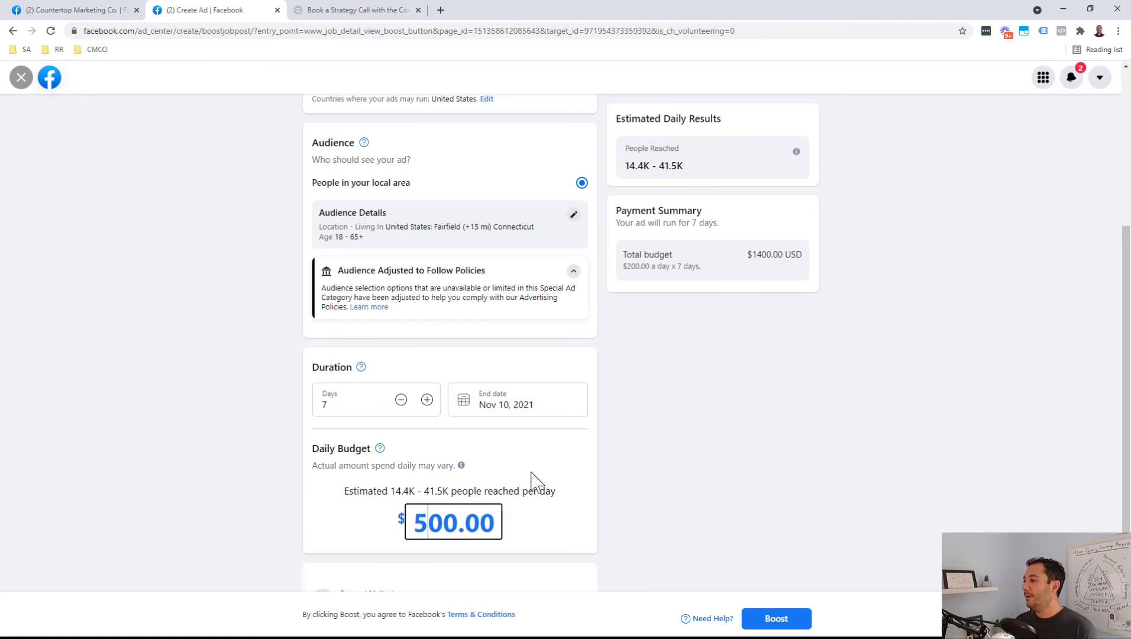
click(545, 460)
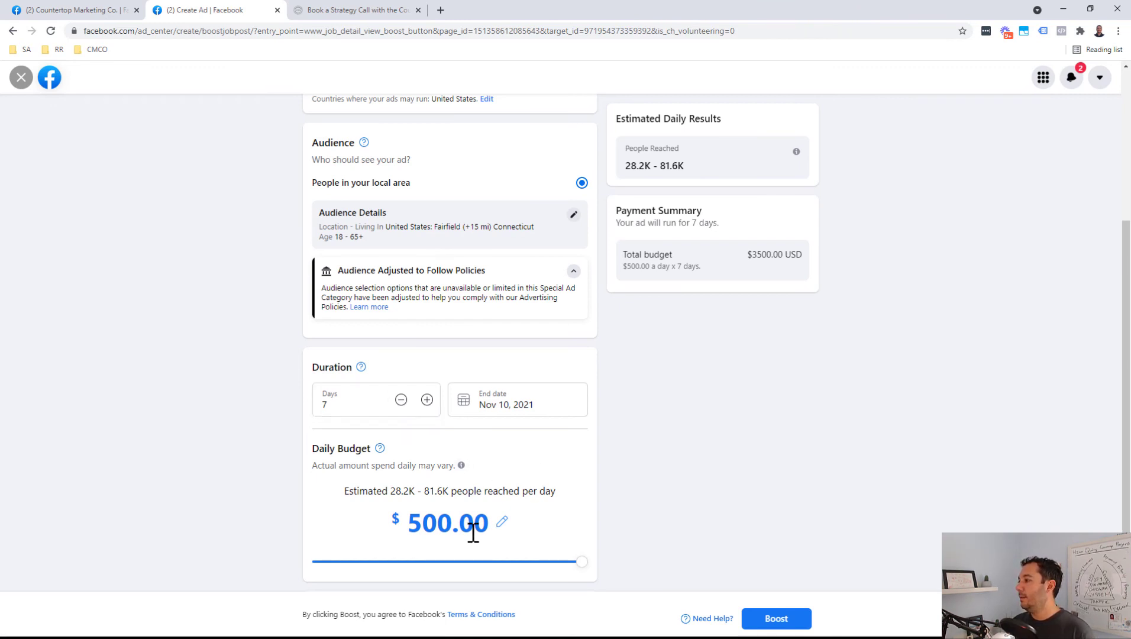
Step: Lower the boost's daily budget to $1
drag(580, 562, 273, 557)
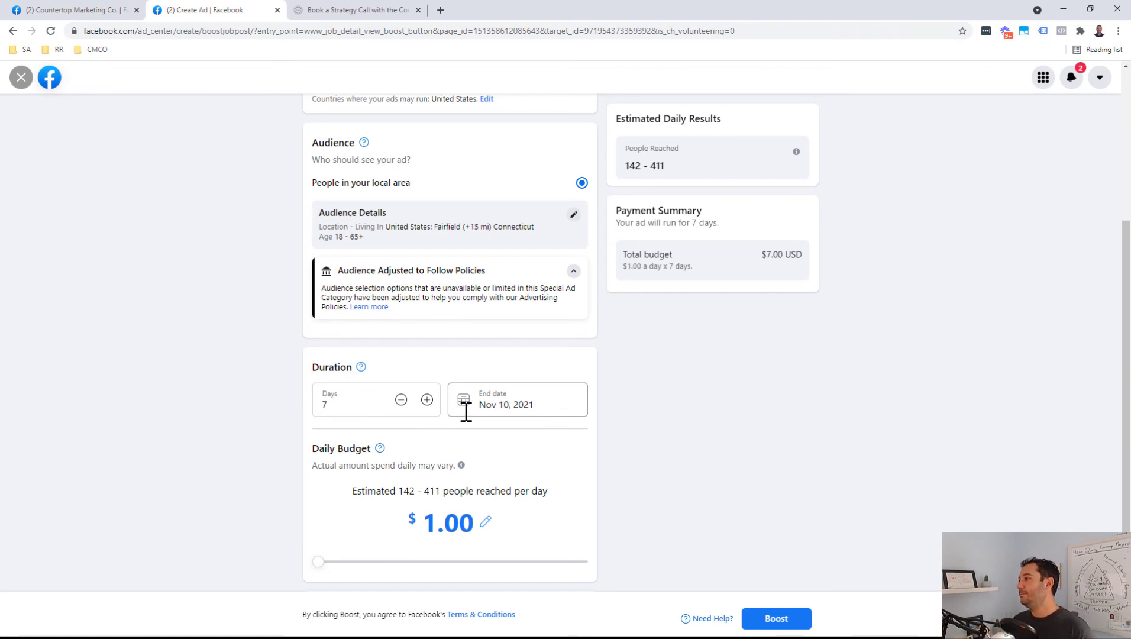
Step: Return to the Countertop Marketing Co. Facebook page and review its published Office Assistant job post
click(110, 10)
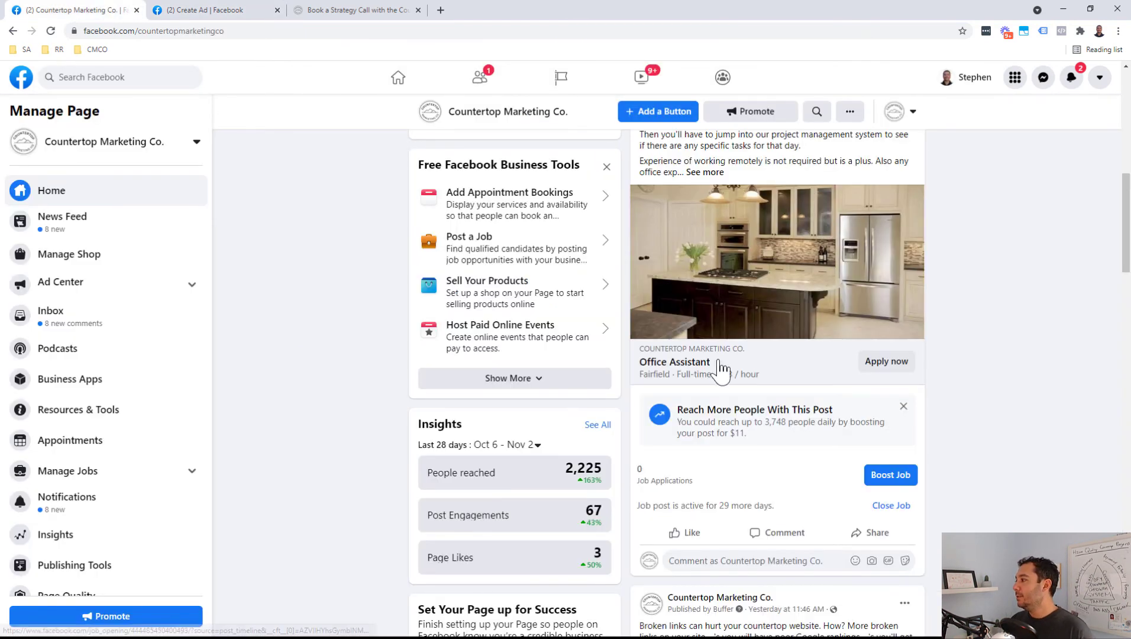
scroll(756, 440, up, 4)
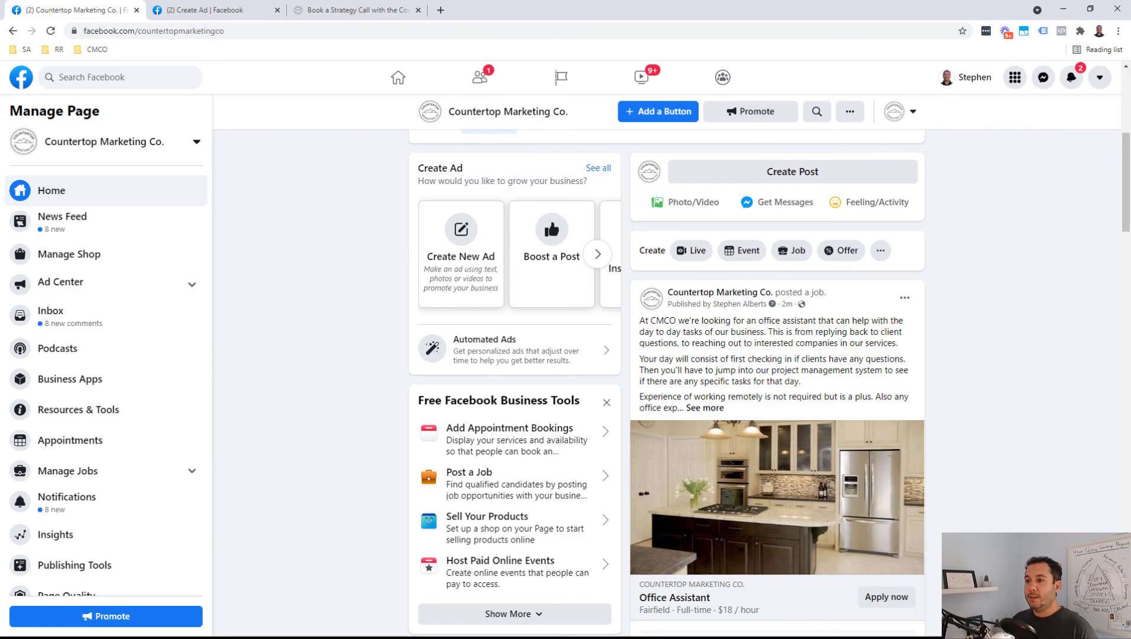
Step: Switch to the Hire Training PDF in Acrobat Reader and show page 7, the Book A Strategy Session slide
key(alt+Tab)
click(48, 437)
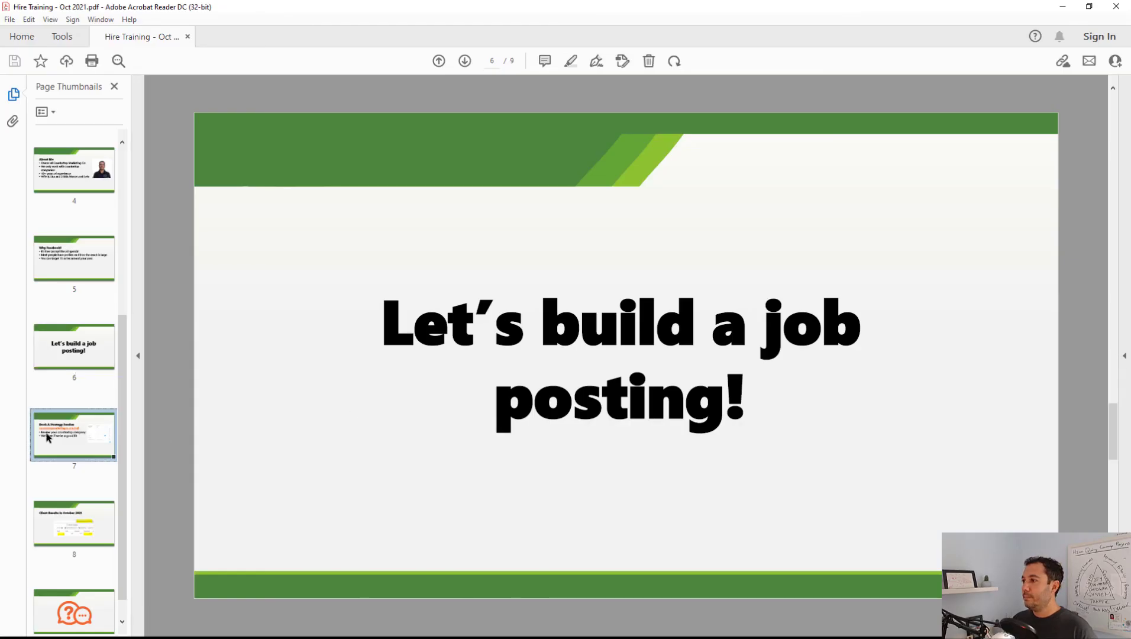
scroll(76, 351, down, 1)
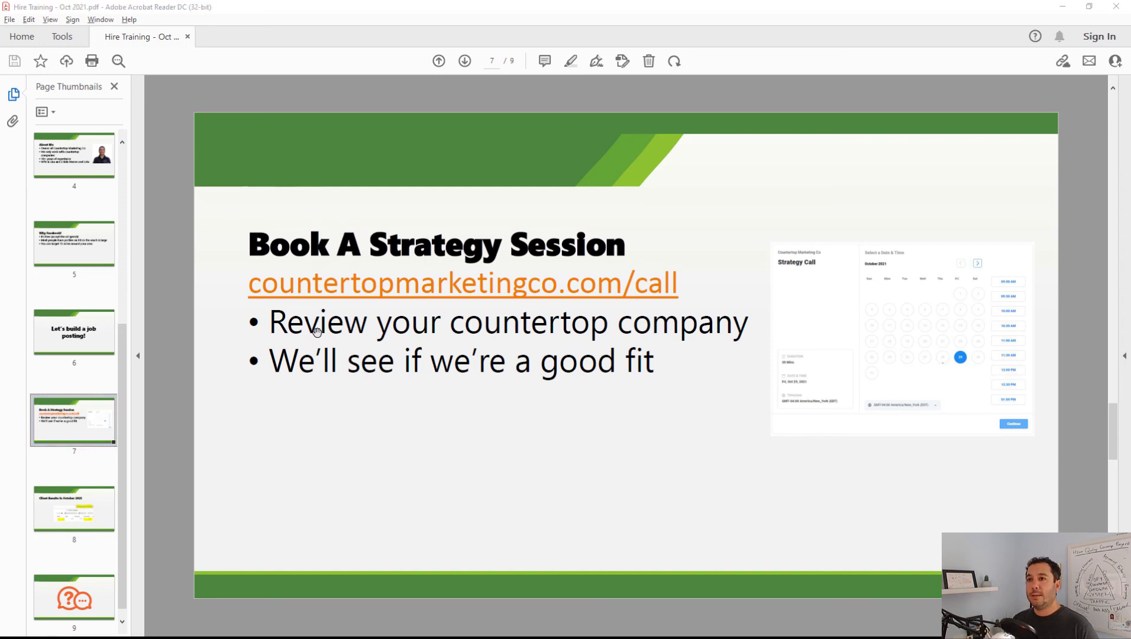
Step: Switch to the browser's countertopmarketingco.com/call page and look over its Strategy Call booking calendar
key(alt+Tab)
click(341, 10)
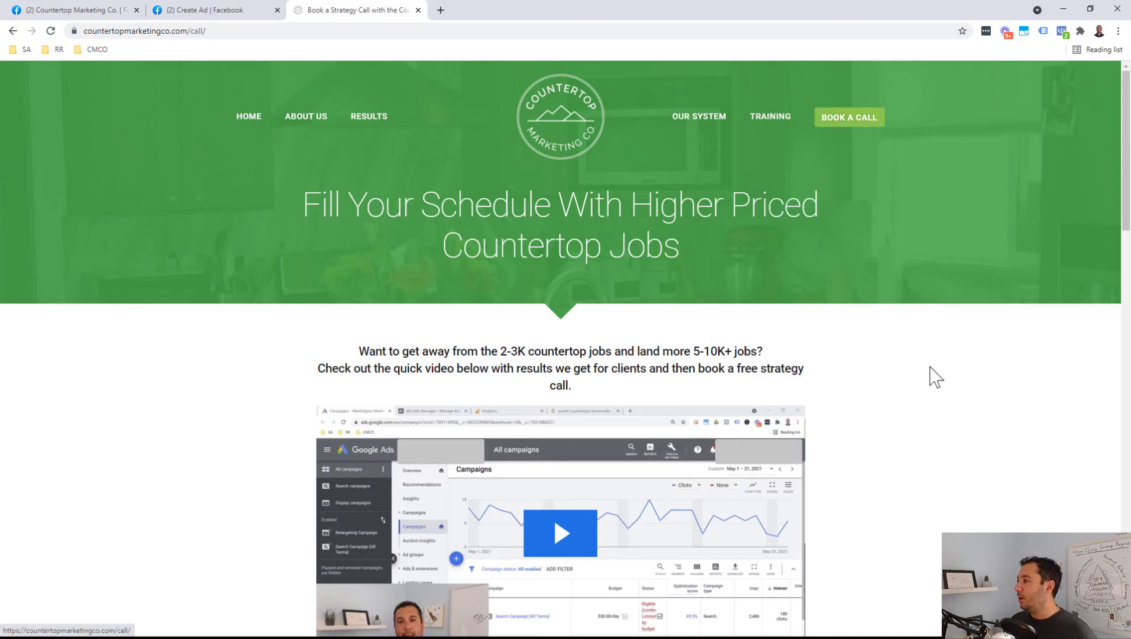
scroll(923, 371, down, 5)
scroll(911, 372, down, 4)
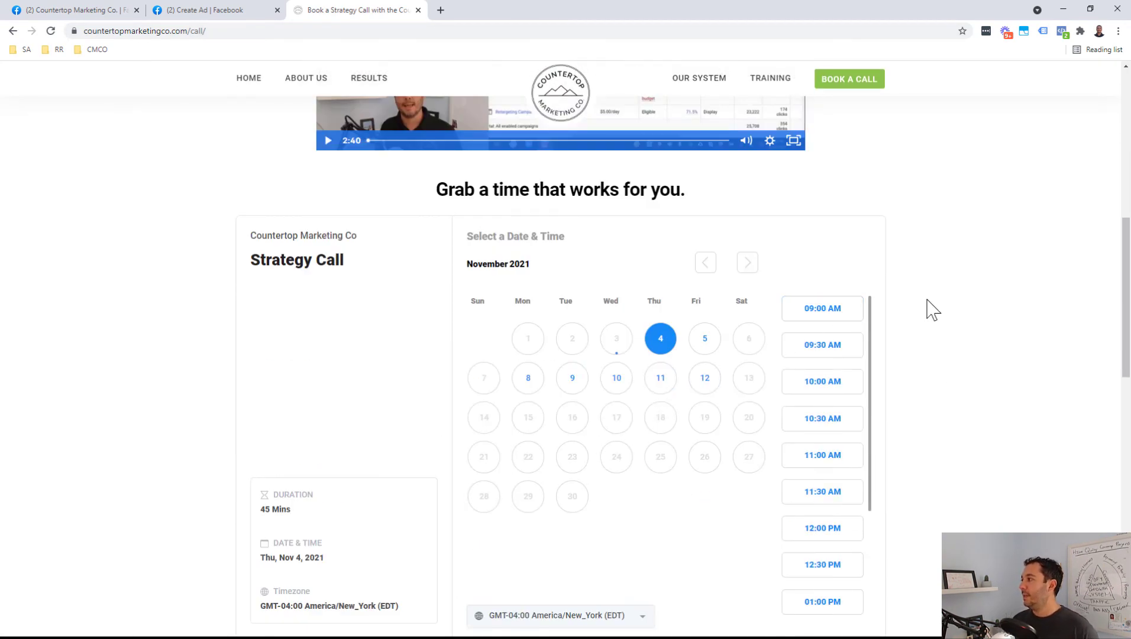
scroll(929, 309, up, 5)
scroll(928, 308, up, 4)
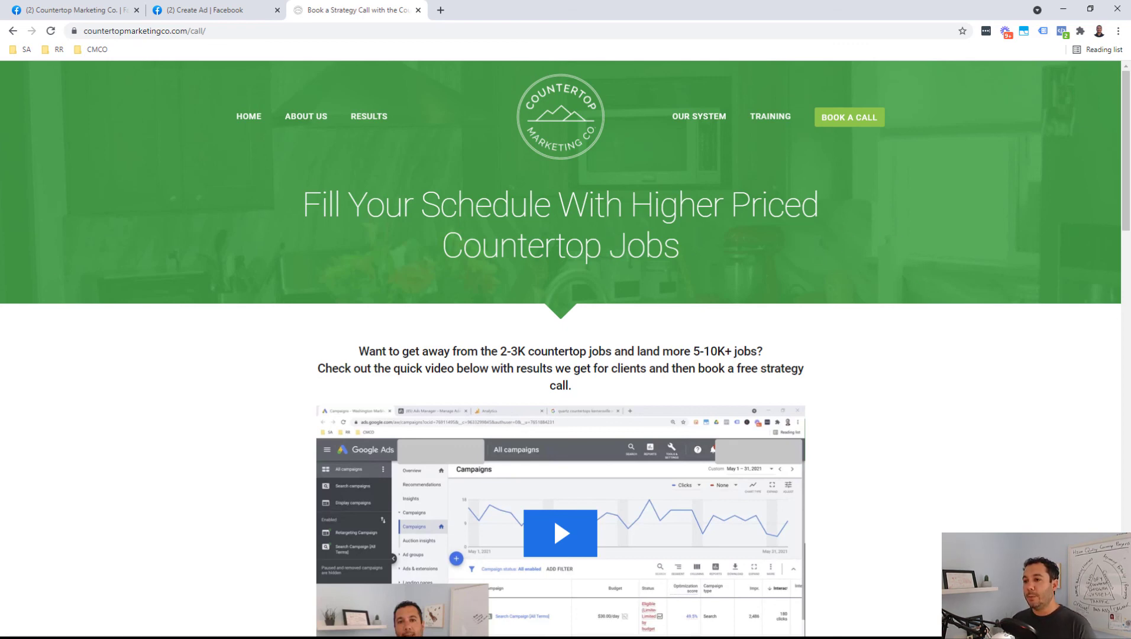
Step: Switch back to the Hire Training PDF in Acrobat Reader and view the October 2021 client results on page 8, followed by the closing page 9
key(alt+Tab)
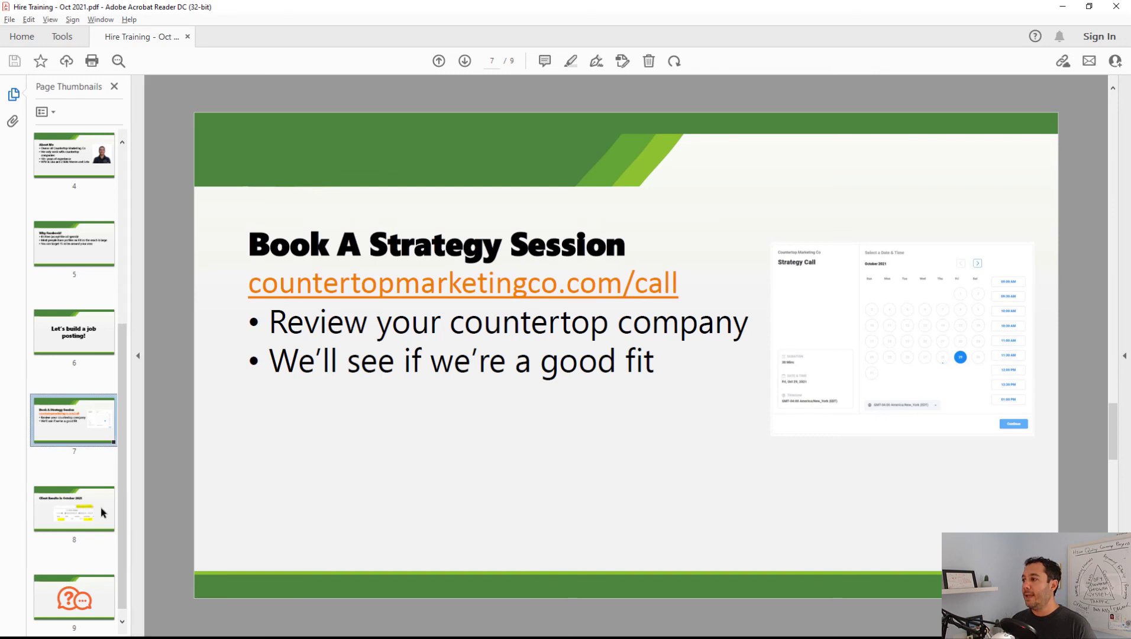
click(83, 514)
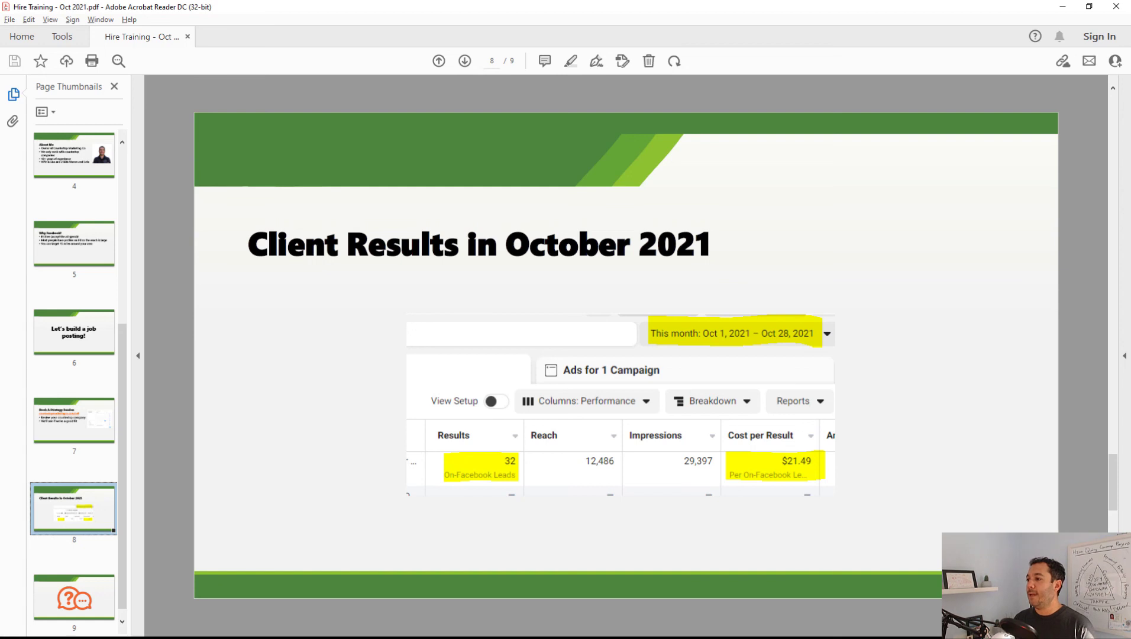
click(83, 599)
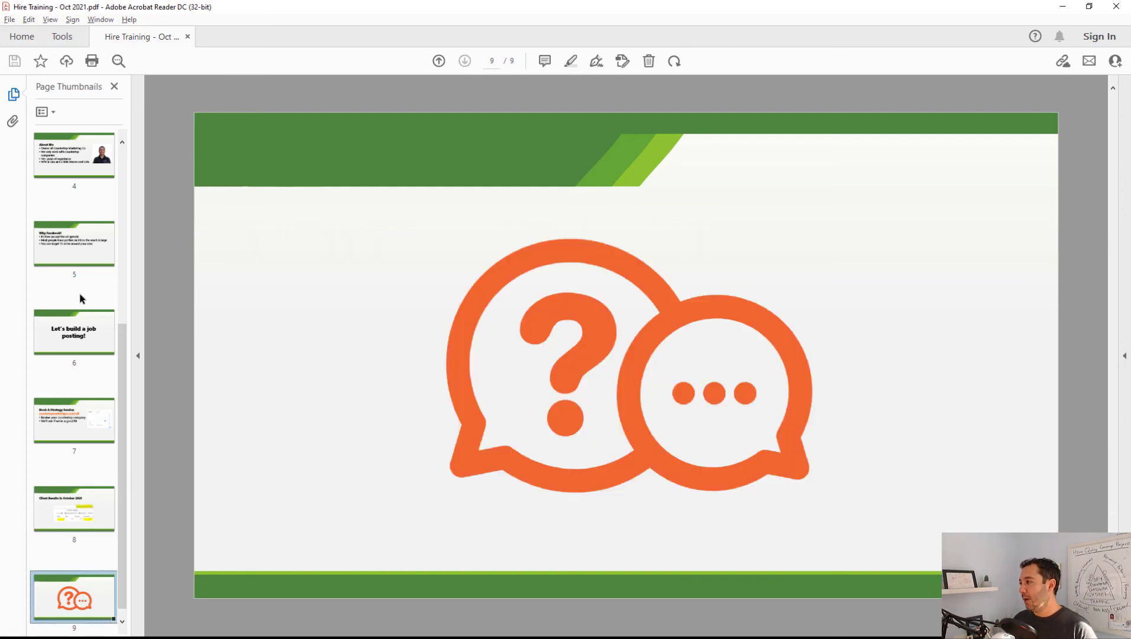